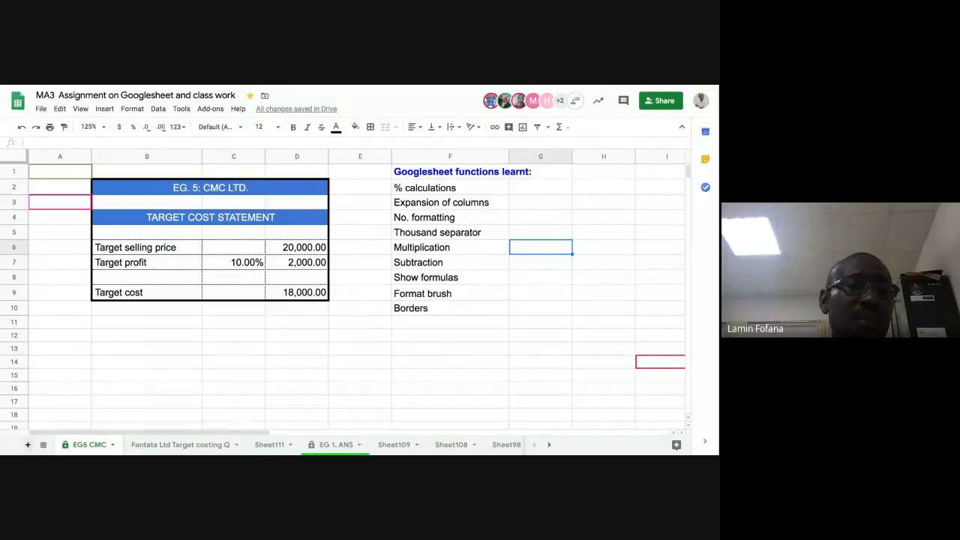
Step: Add a new sheet, place it before EG5 CMC and rename it EG2 FANTATA
click(27, 445)
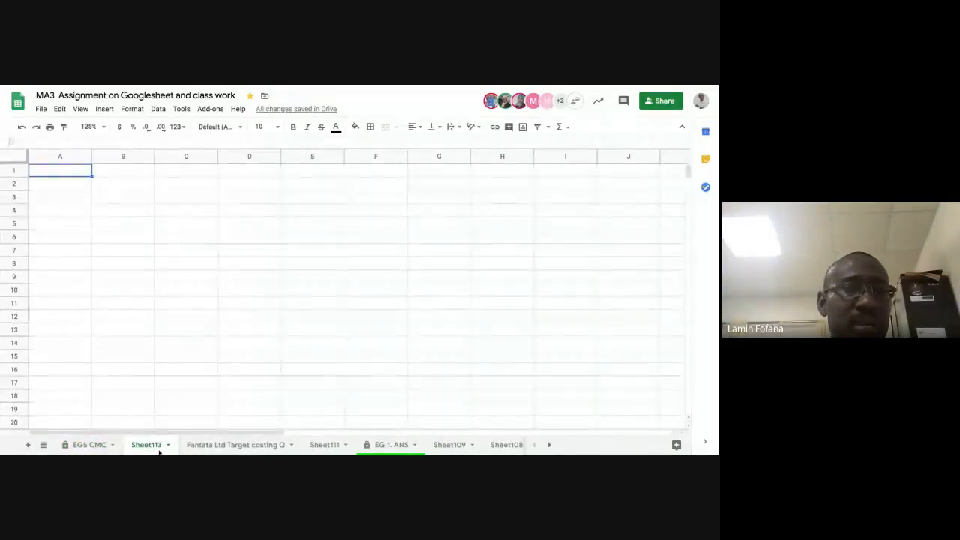
drag(157, 450, 88, 450)
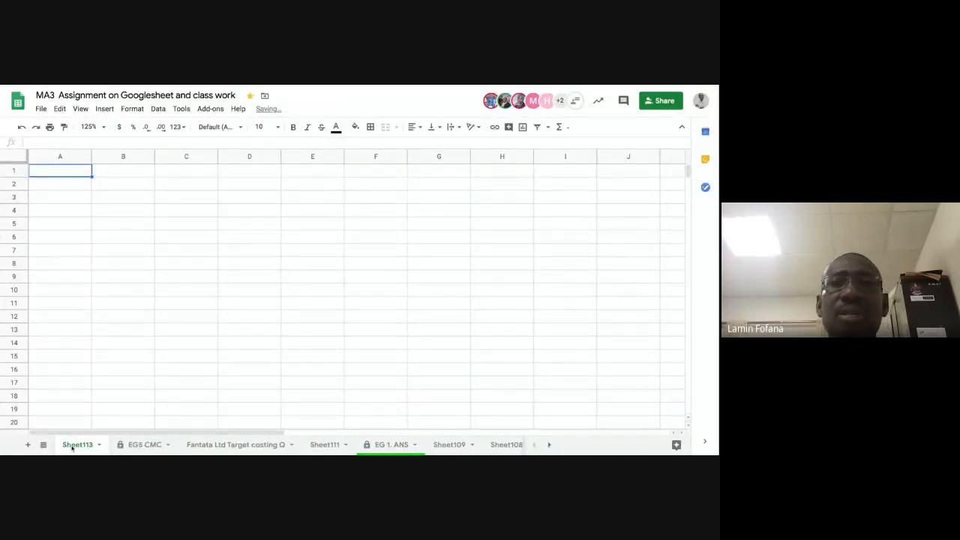
double_click(77, 445)
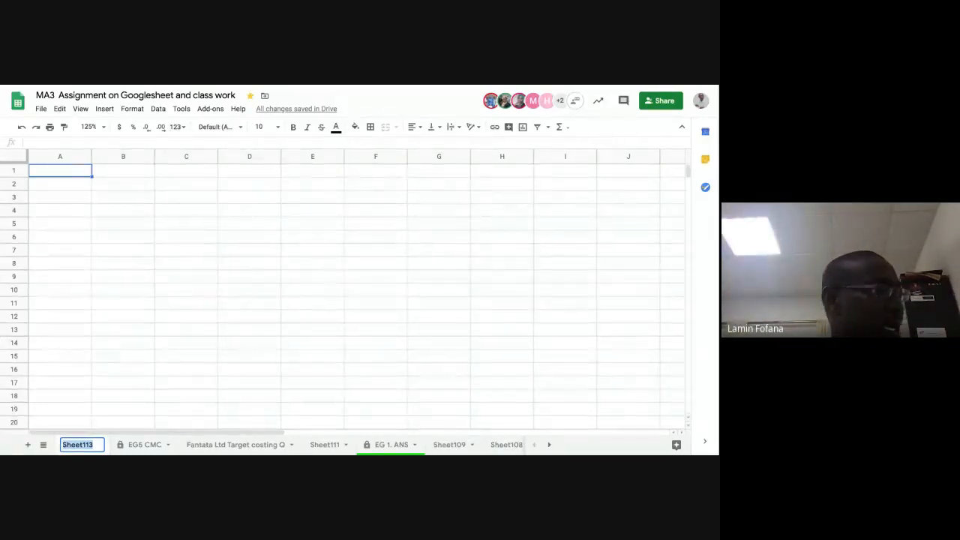
text(G2)
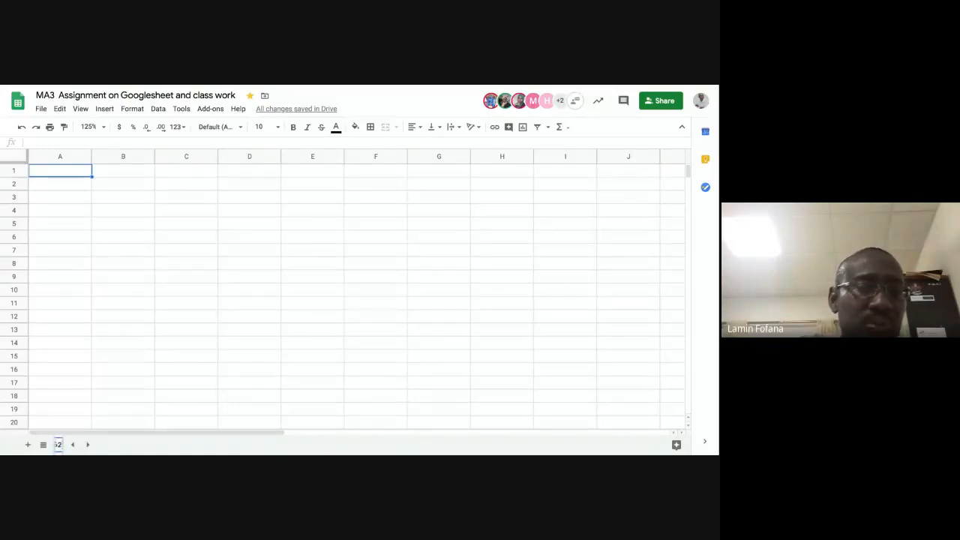
text(-2)
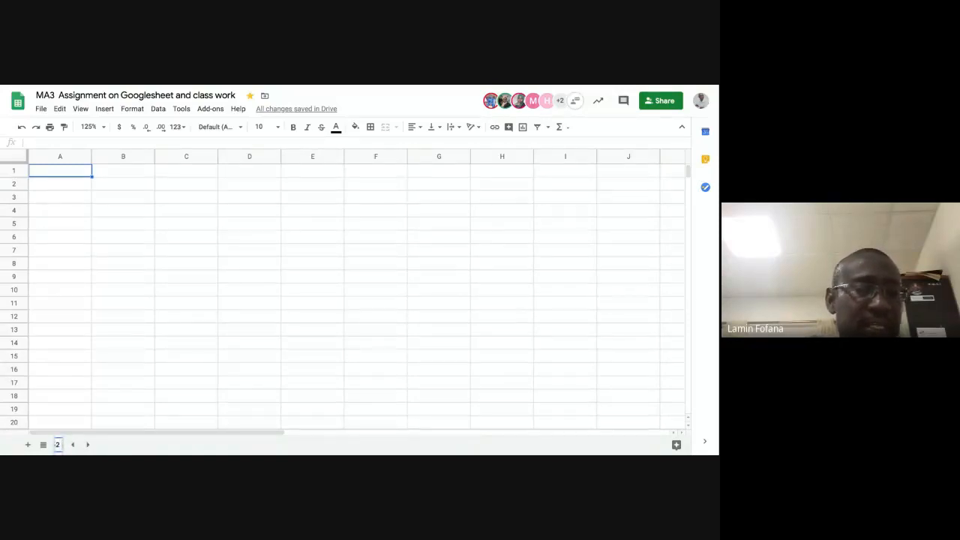
text( AN)
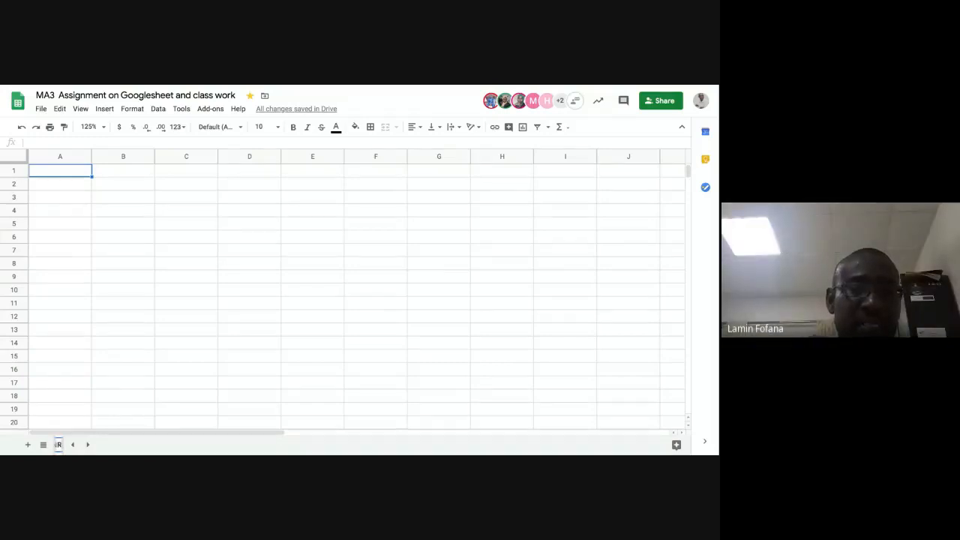
text(T)
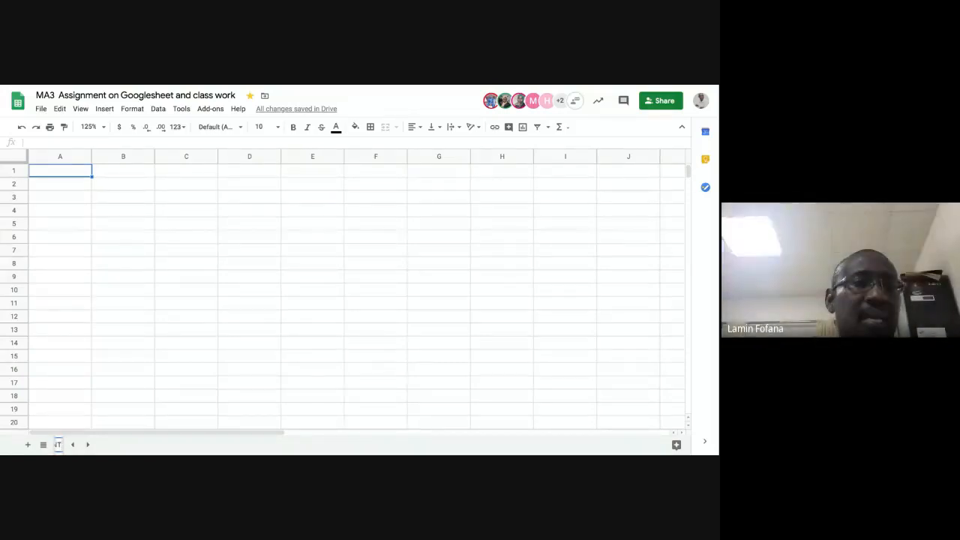
text(A)
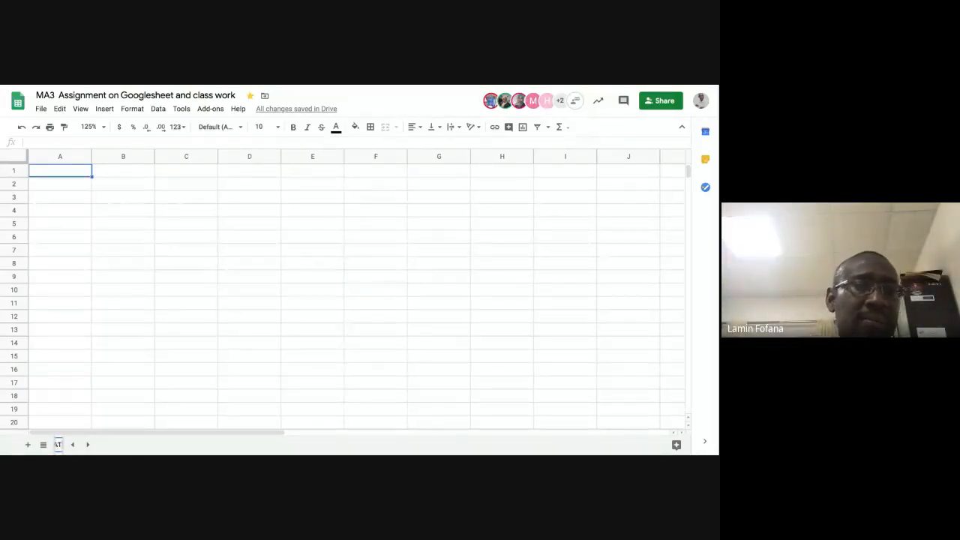
click(126, 199)
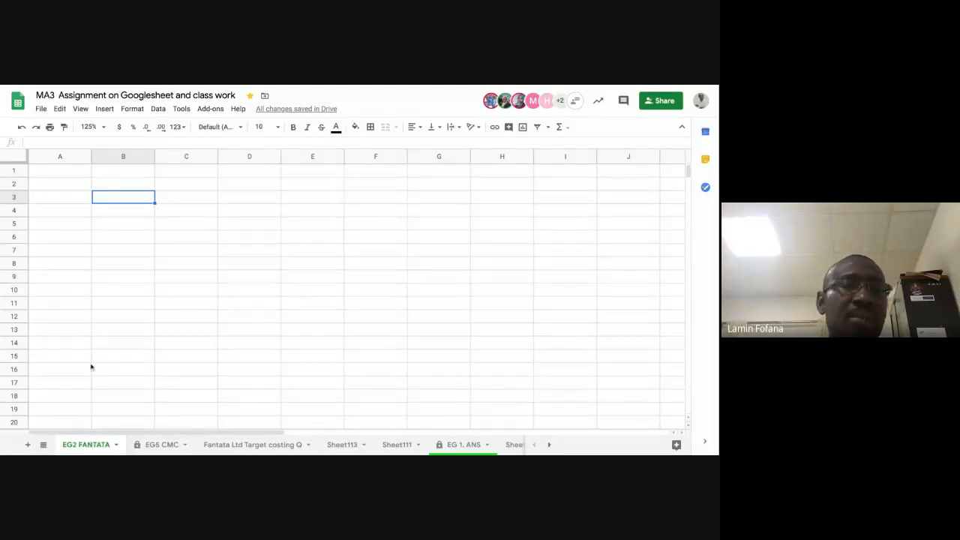
Step: Protect the EG2 FANTATA sheet, restricting editing permission to "Only you"
click(117, 446)
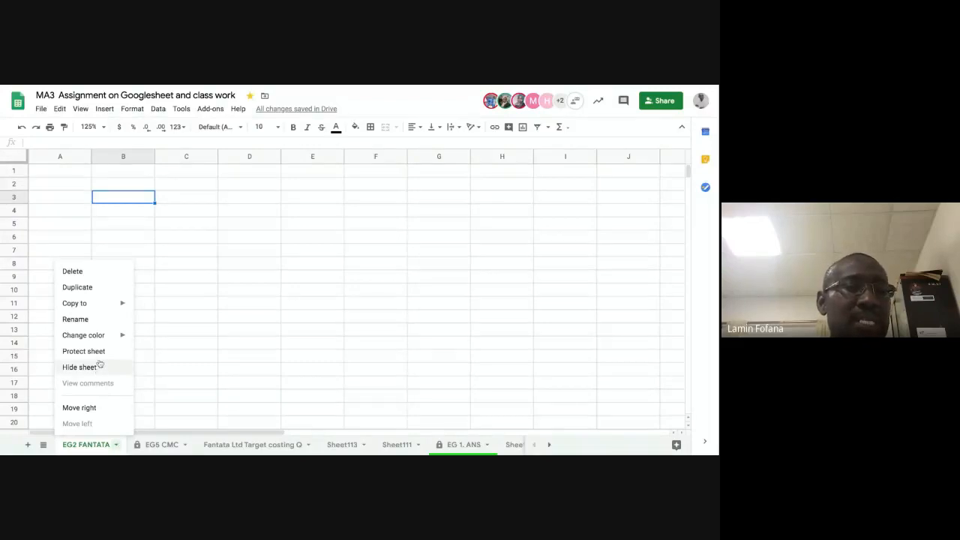
click(232, 397)
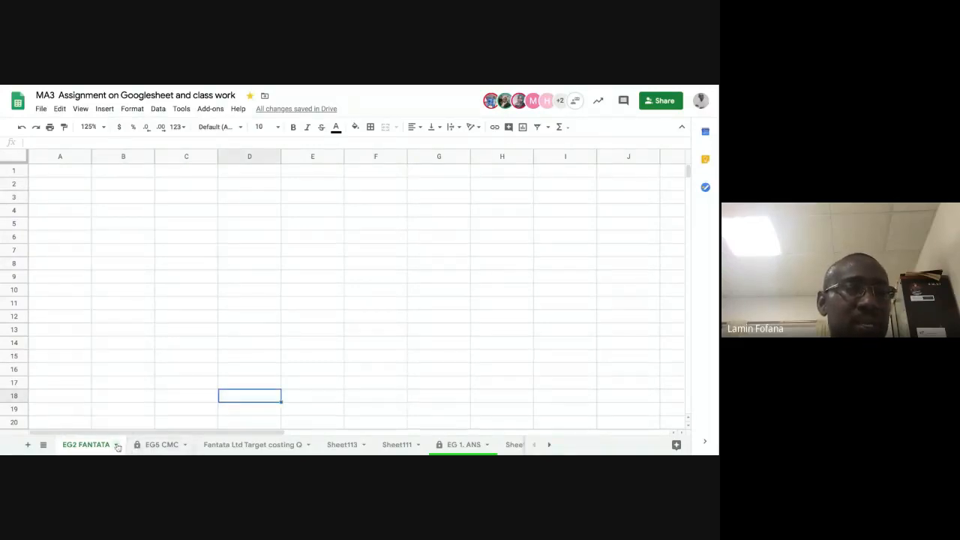
click(117, 446)
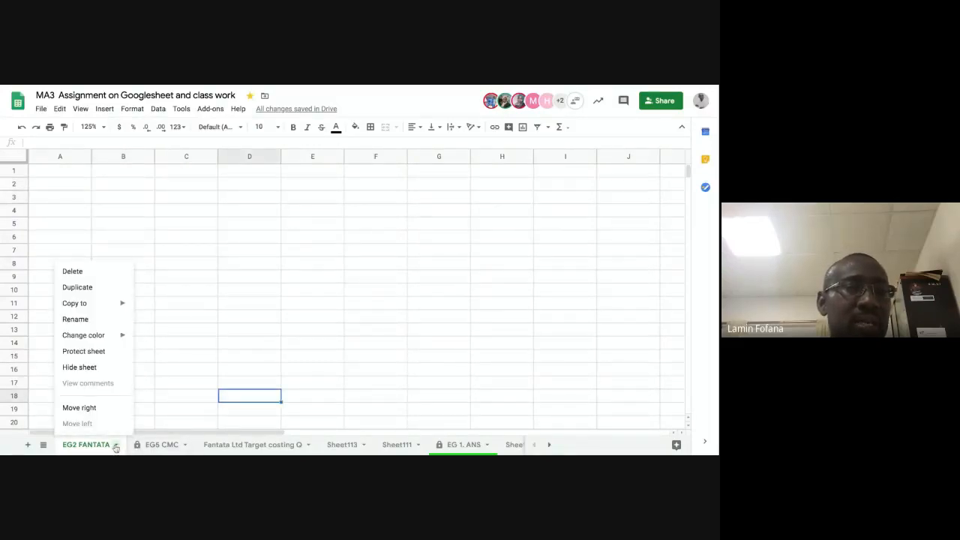
click(84, 351)
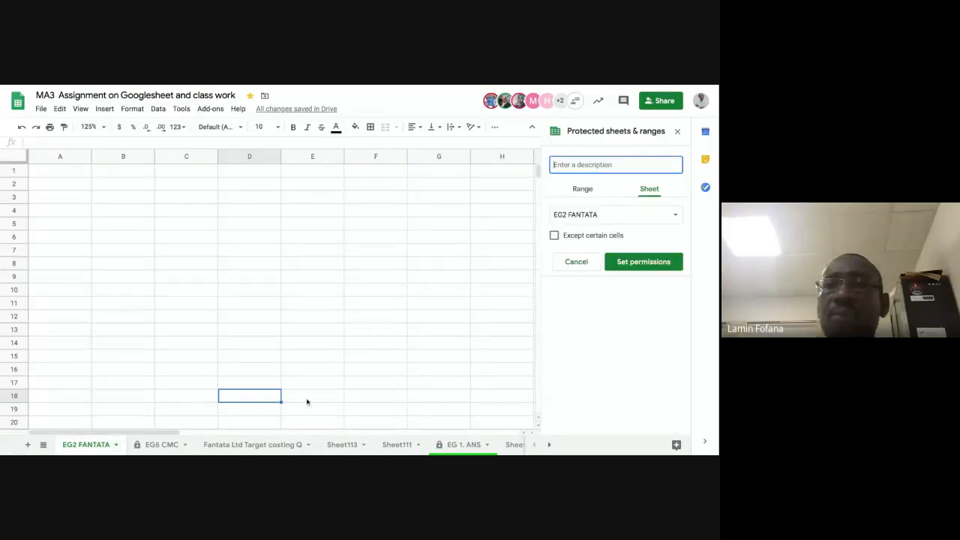
click(643, 269)
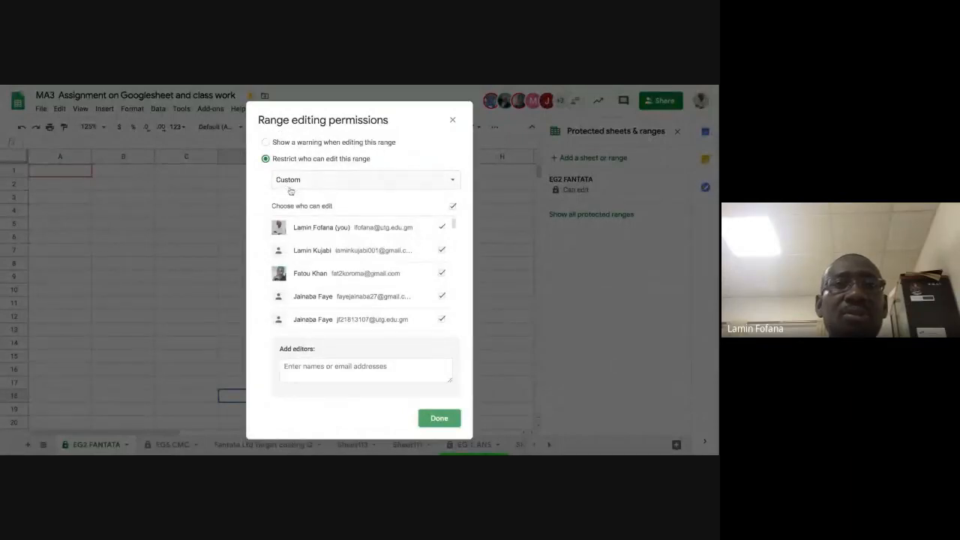
click(454, 181)
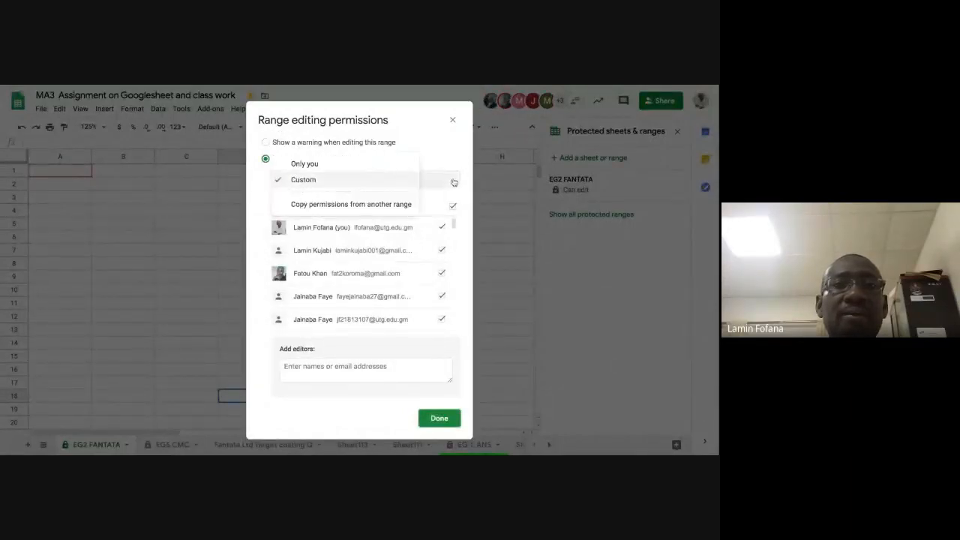
click(322, 165)
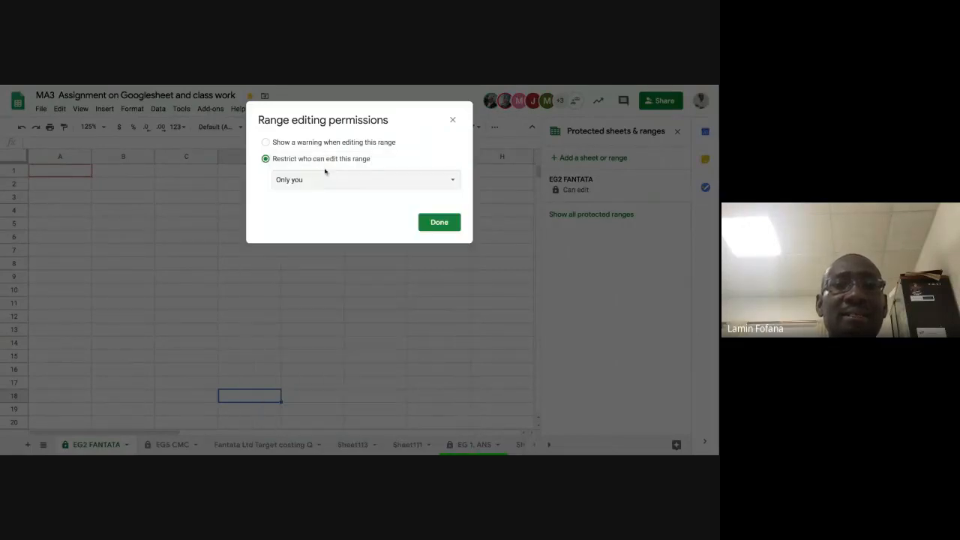
click(436, 227)
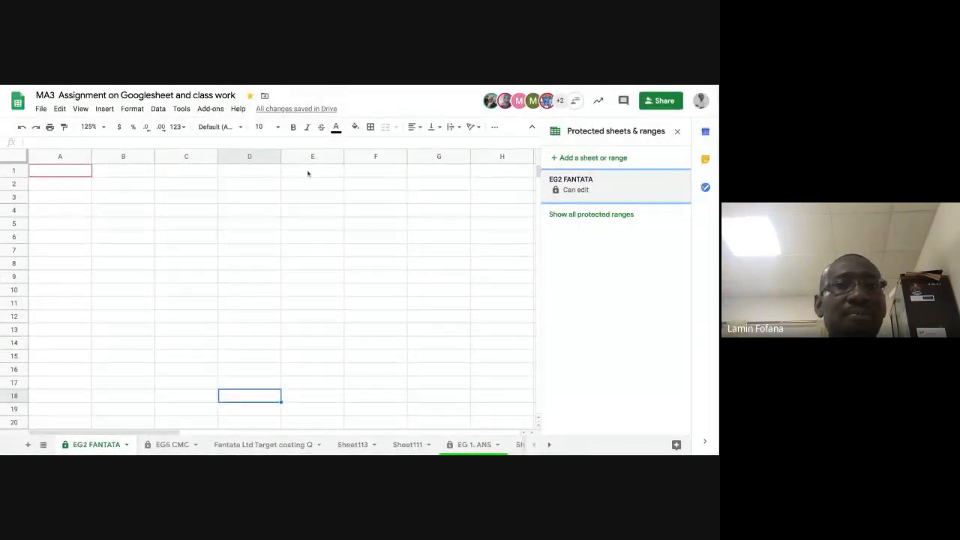
Step: Enter the heading "SPREADSHEET SKILLS LEARNT" in cell F1
click(368, 174)
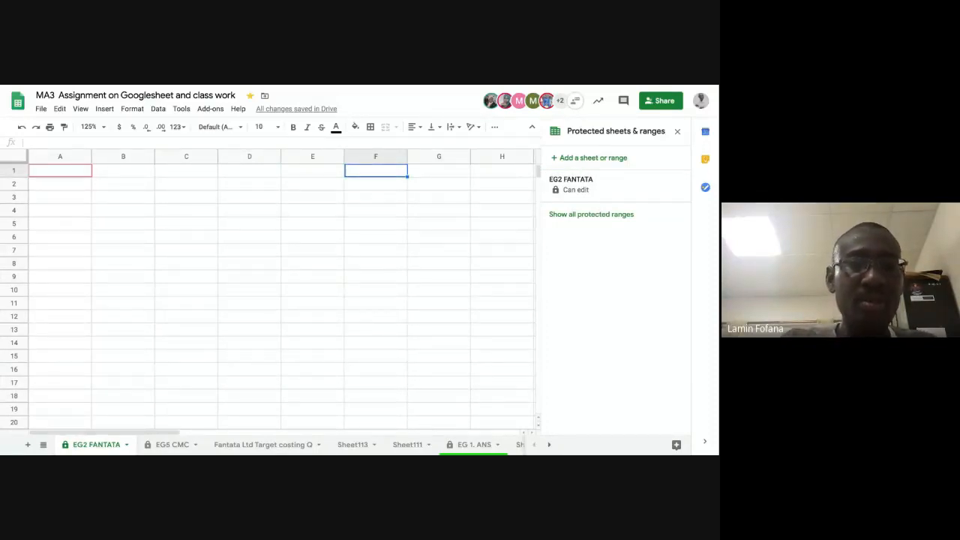
text(SKILL)
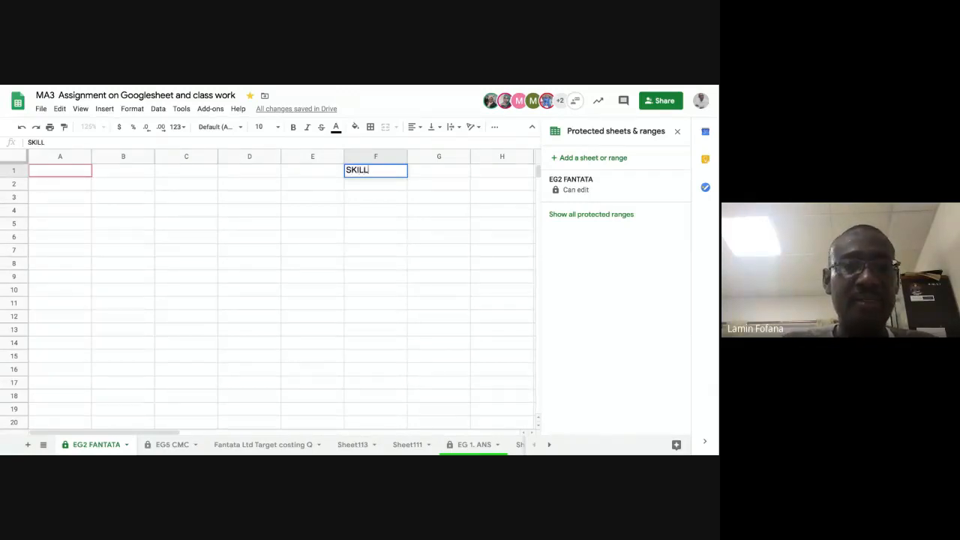
text(S L)
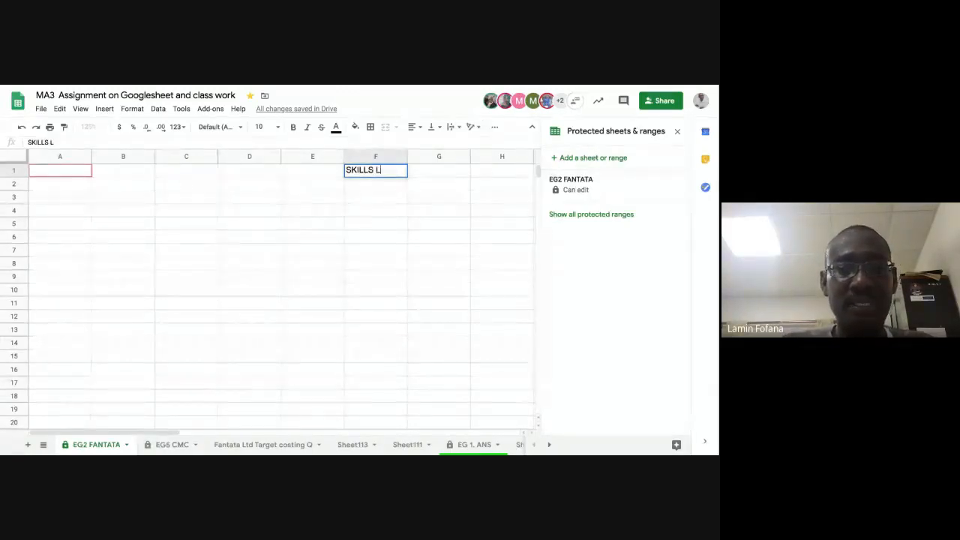
text(EARNT)
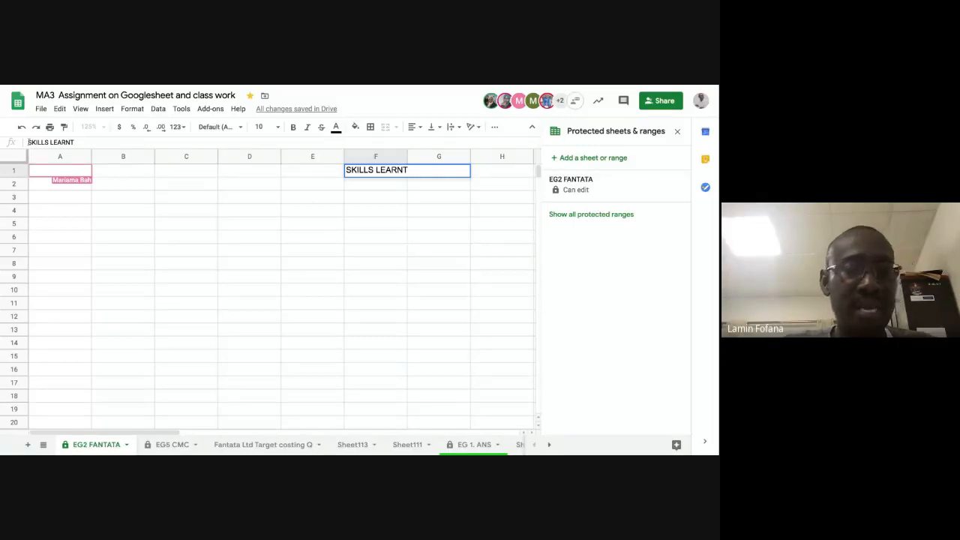
text(SPRE)
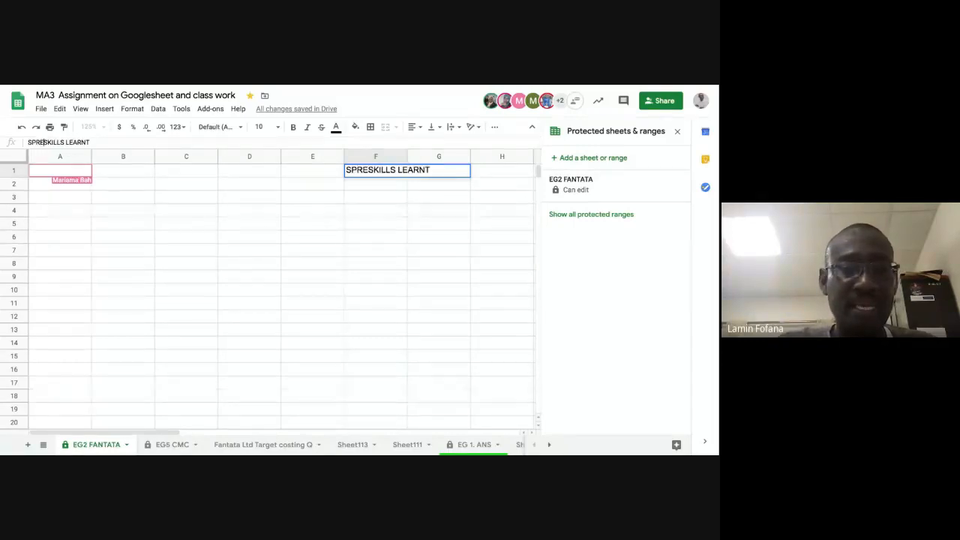
text(ADSHEE)
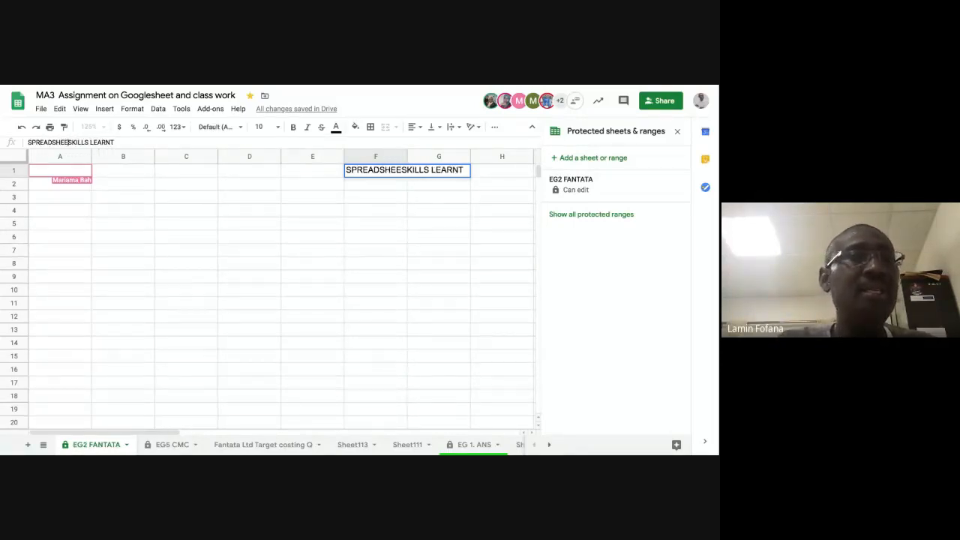
text(T)
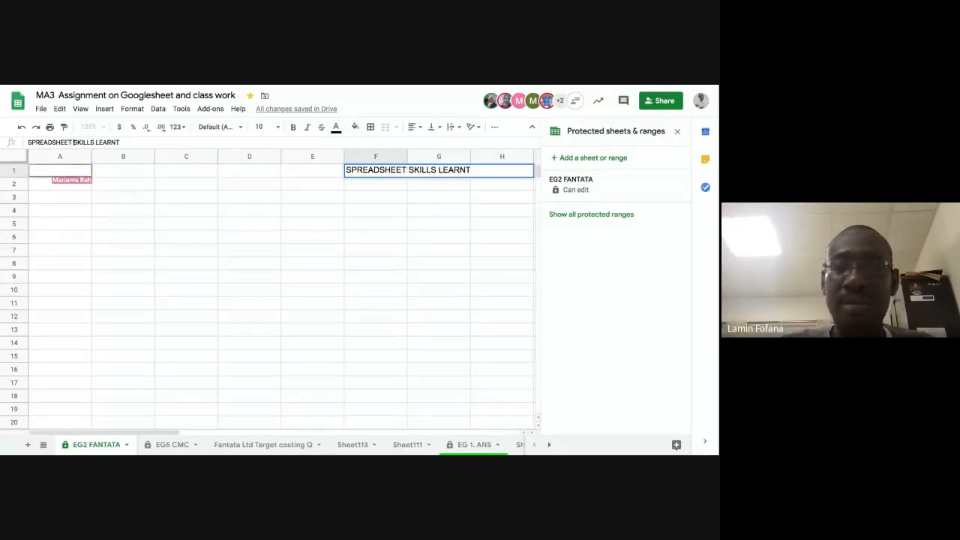
key(Return)
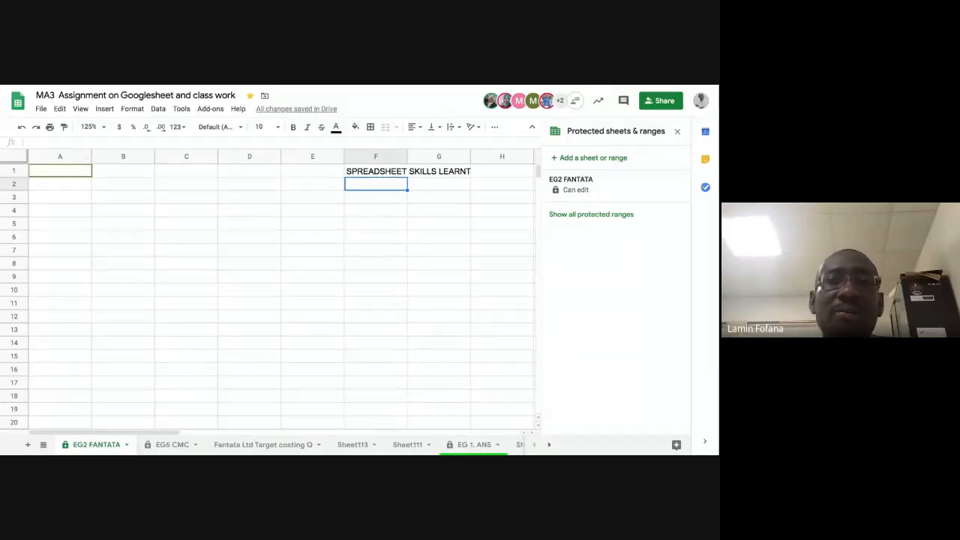
Step: Narrow column F to less than half its width and widen column G to more than double
drag(407, 156, 370, 156)
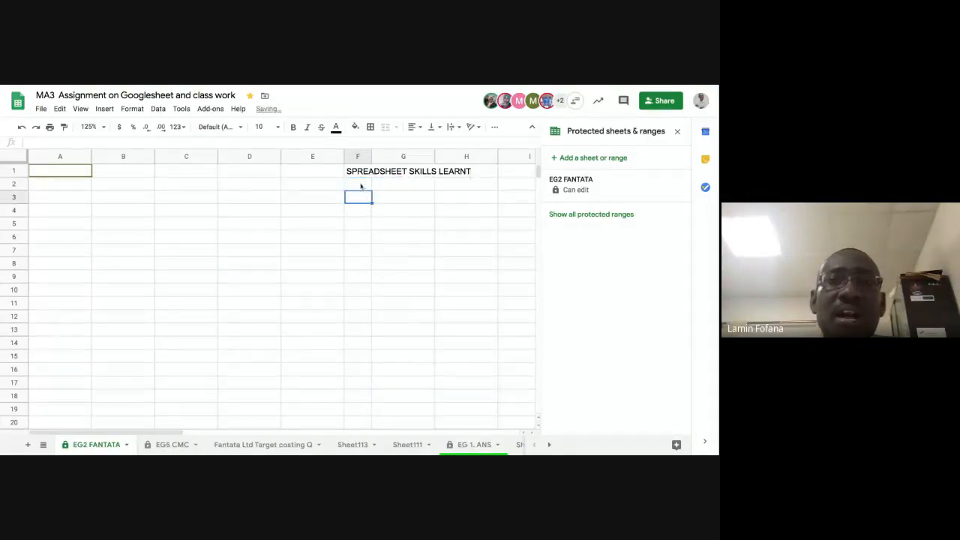
click(420, 184)
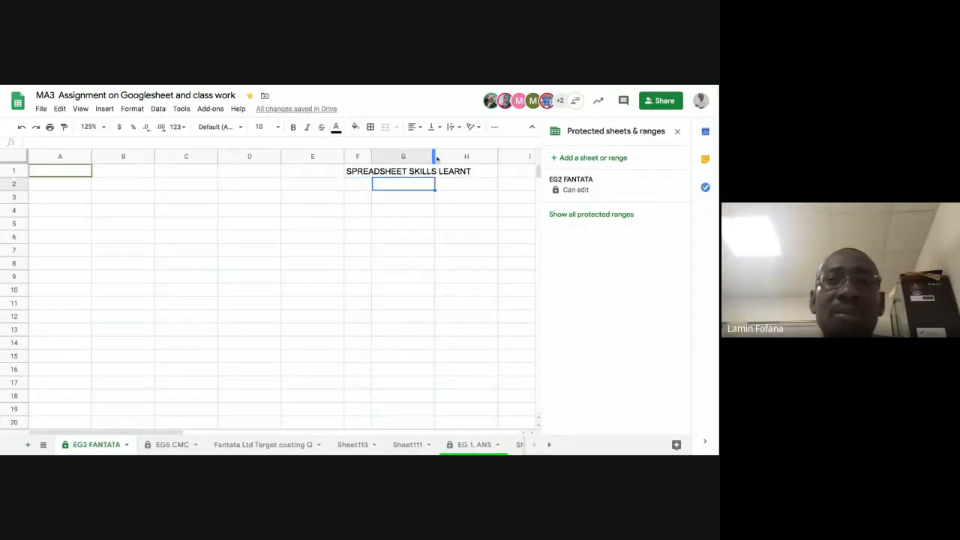
drag(434, 156, 515, 156)
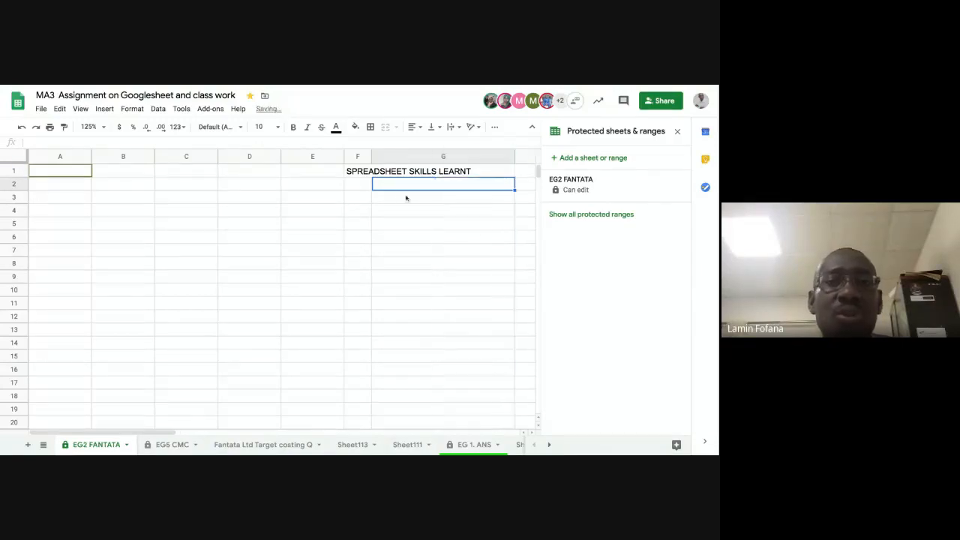
Step: Number the list in F2:F14 from 1 to 13 by entering 1 and 2 and filling the series down
click(358, 187)
text(1)
key(Return)
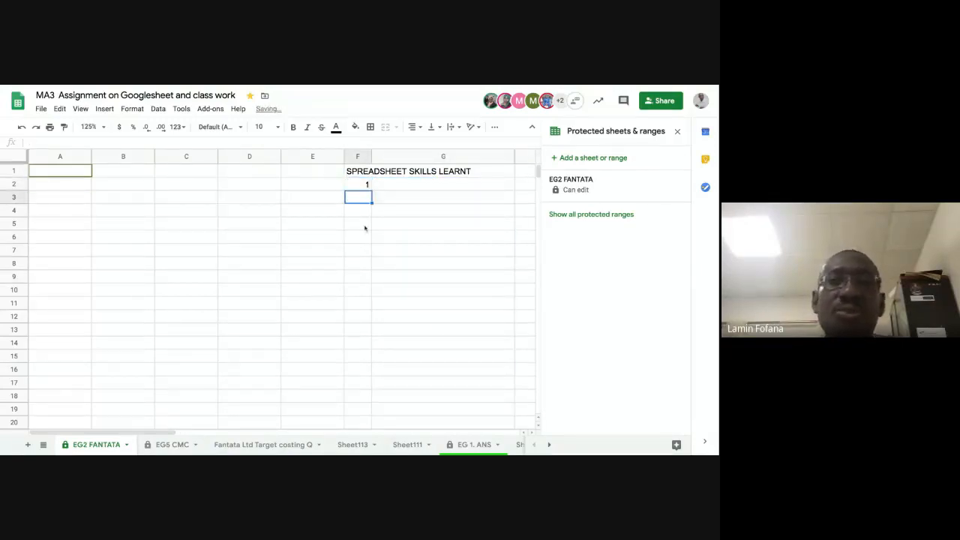
text(2)
key(Return)
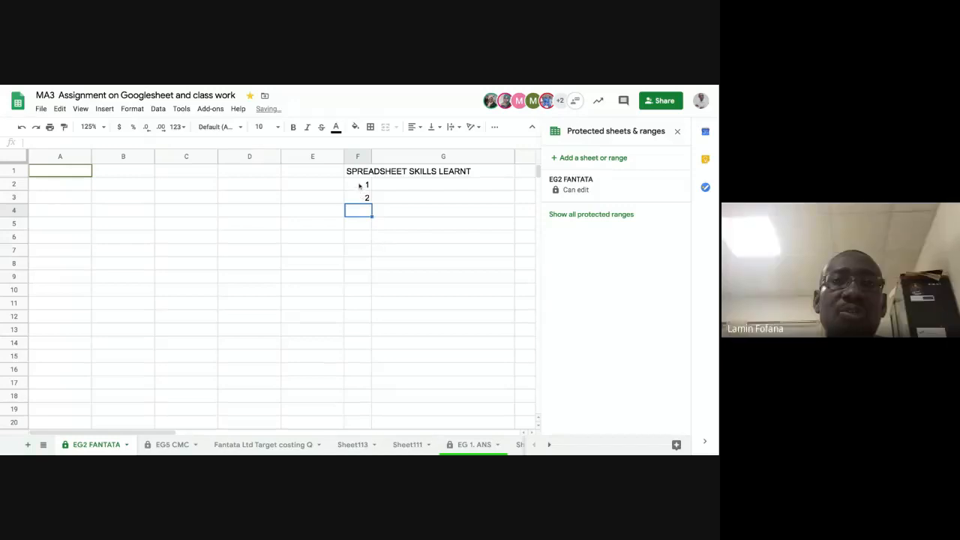
drag(360, 185, 361, 344)
click(363, 318)
Step: Enter "How to protect sheet" in cell G2 as the first skill
click(417, 186)
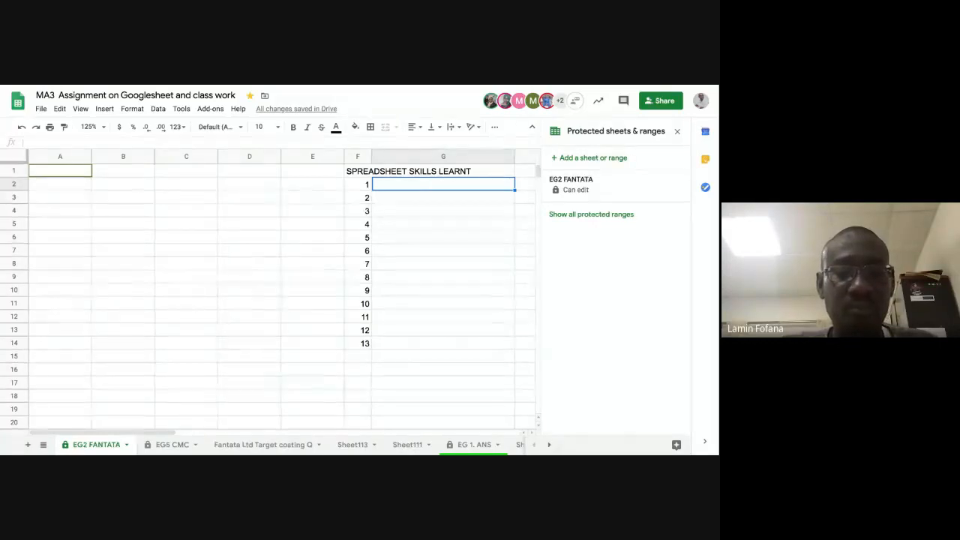
text(Ho)
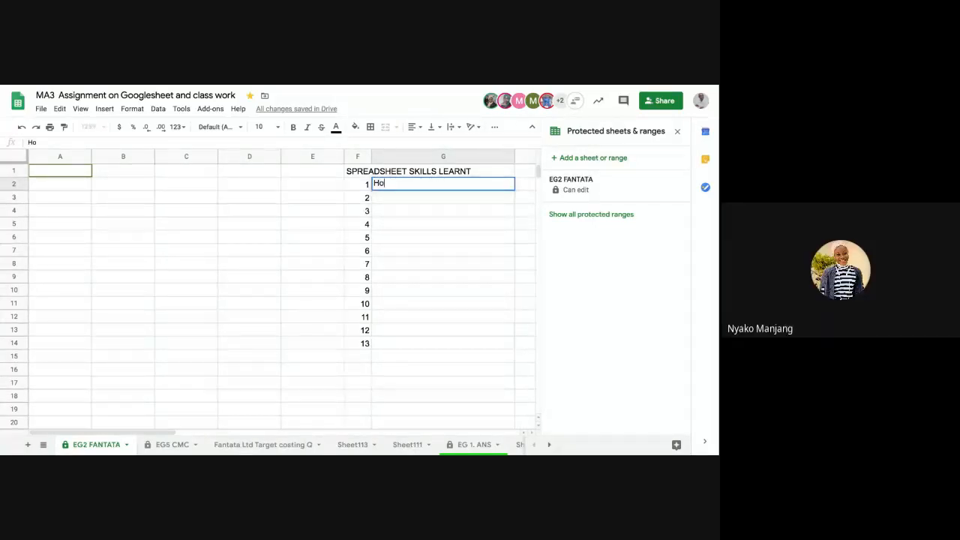
text(w )
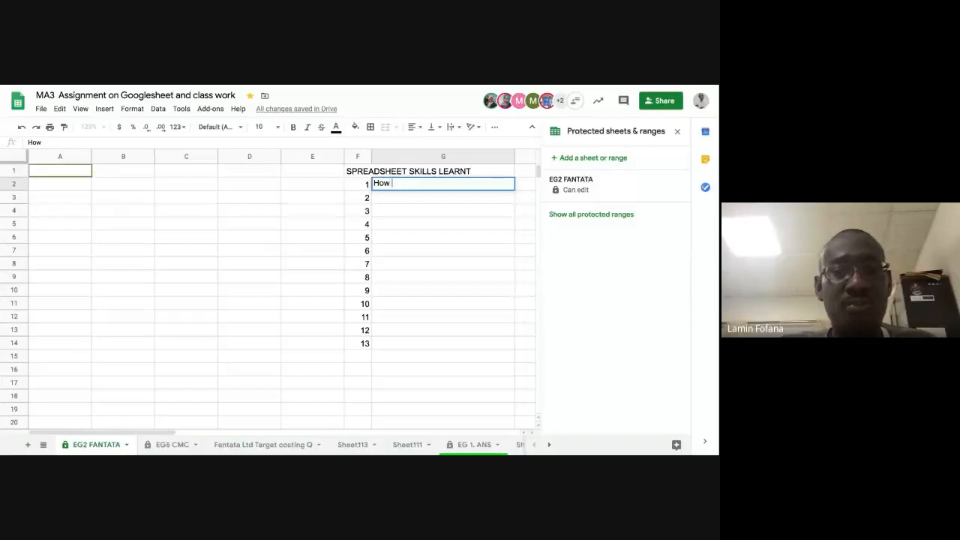
text(to prot)
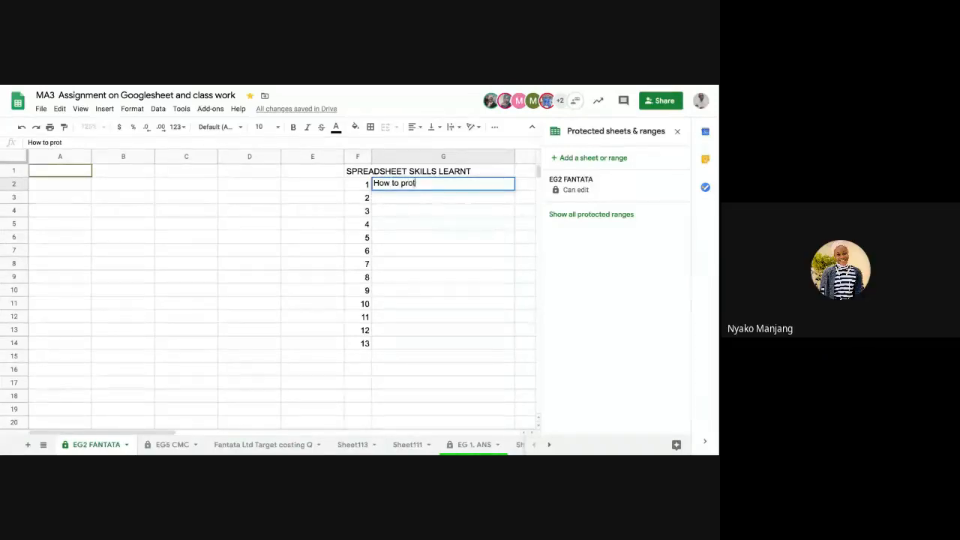
text(ect sheet)
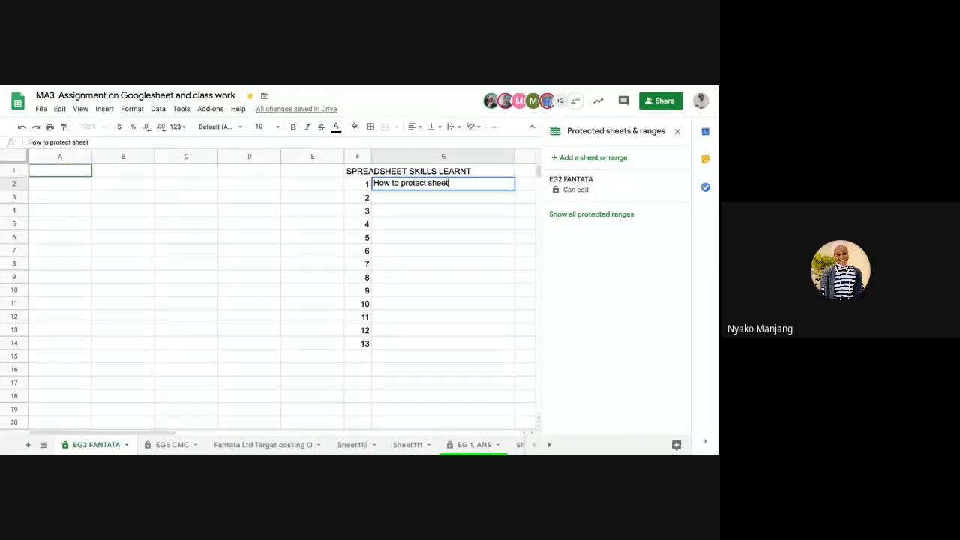
key(Return)
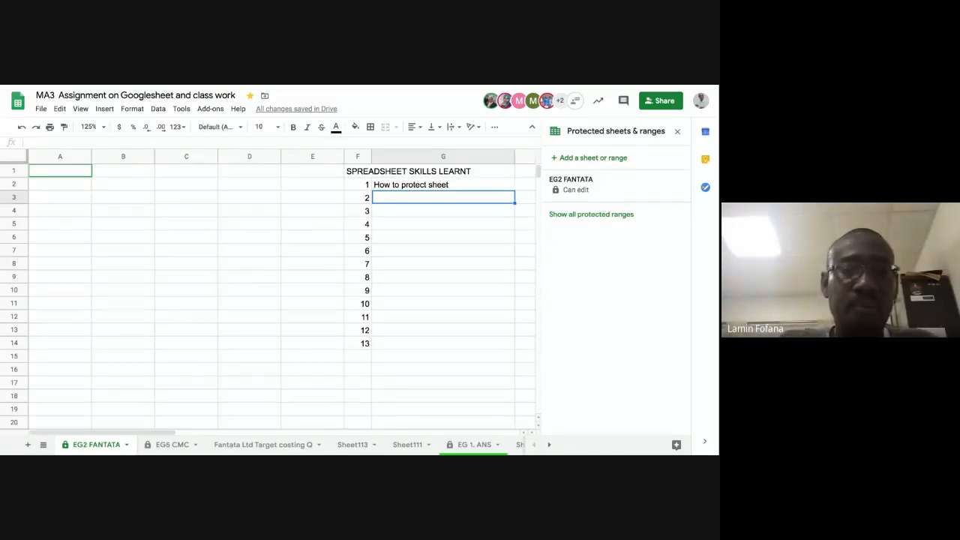
Step: Enter "Auto numbering" in cell G3 as the second skill
text(Aut)
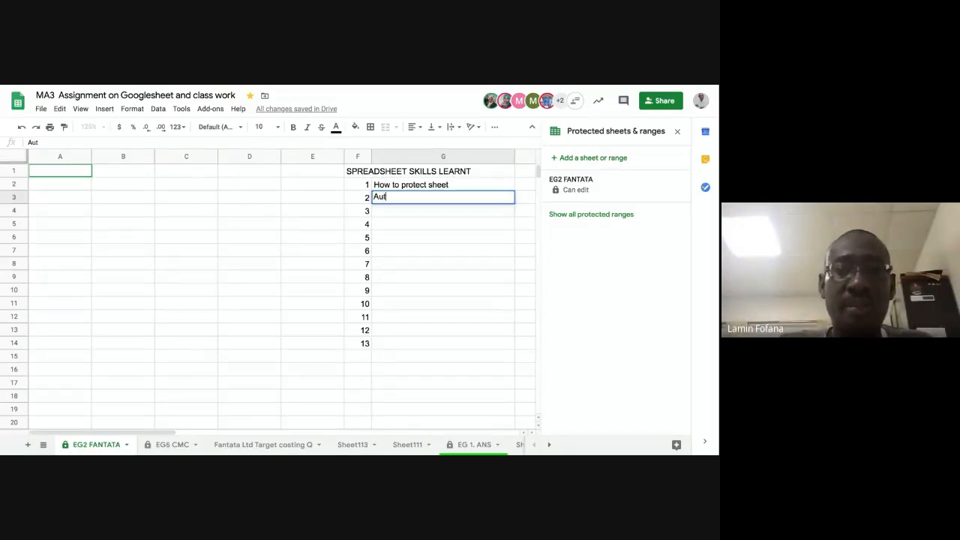
text(o nu)
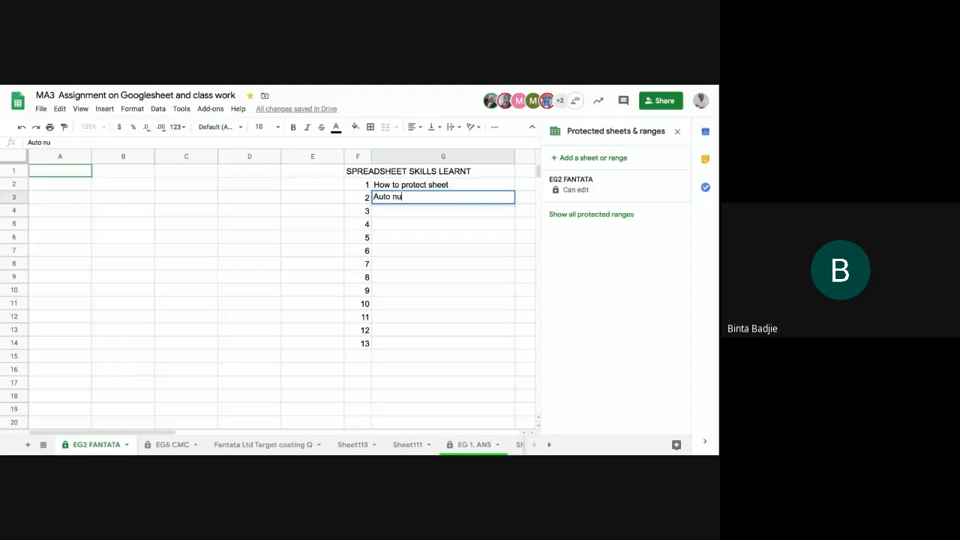
text(mbering)
key(Return)
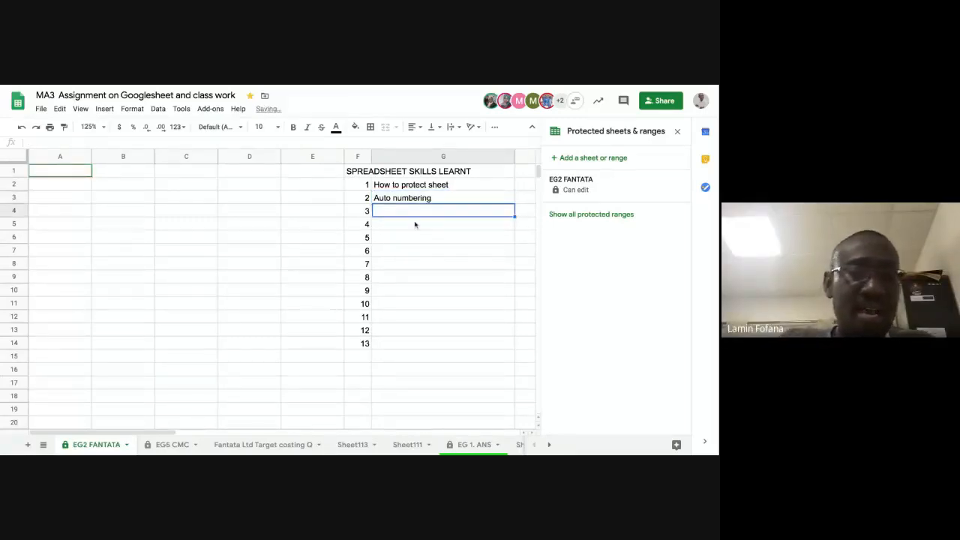
Step: Enter "Adding a sheet" in cell G4 and close the protected sheets and ranges view
text(Addin)
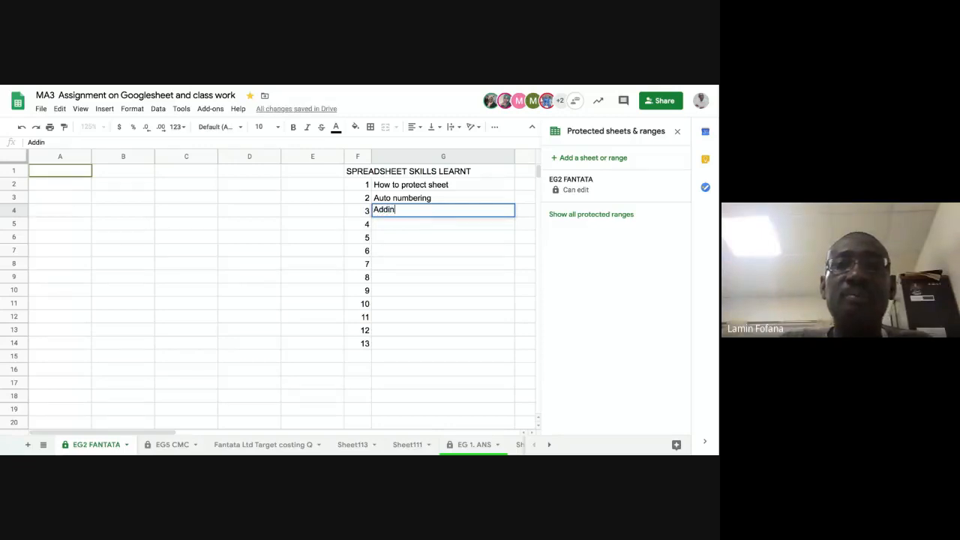
text(g a sheet)
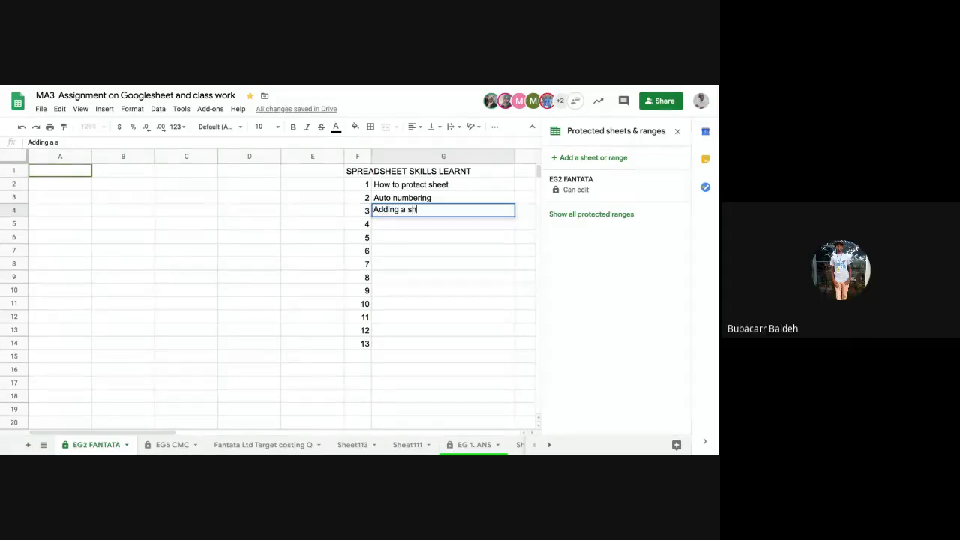
key(Return)
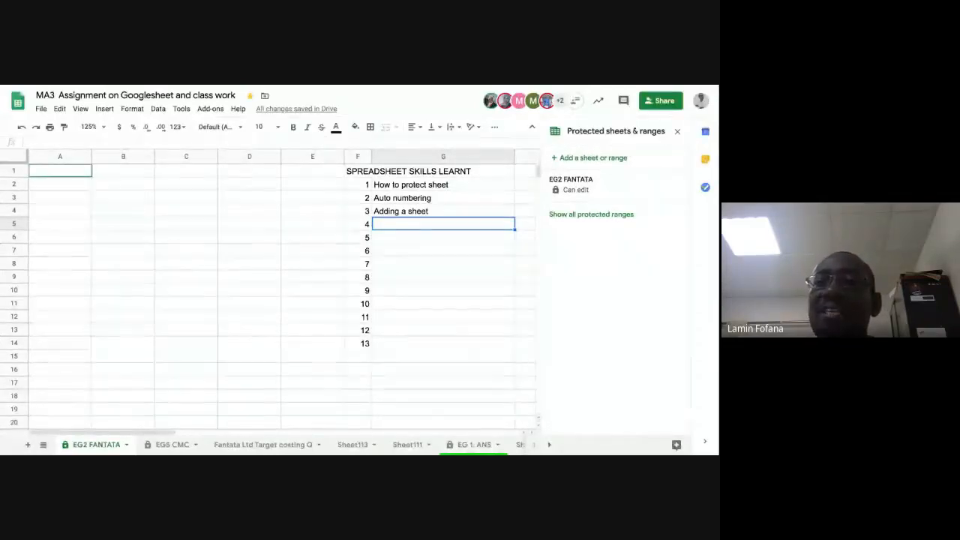
click(678, 131)
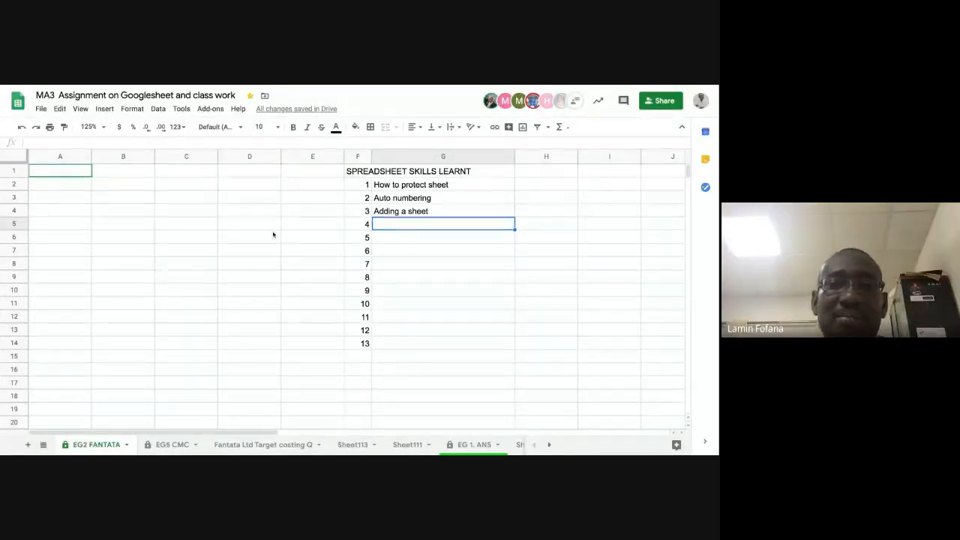
Step: Clear the list numbering from F2:F15
drag(355, 186, 355, 356)
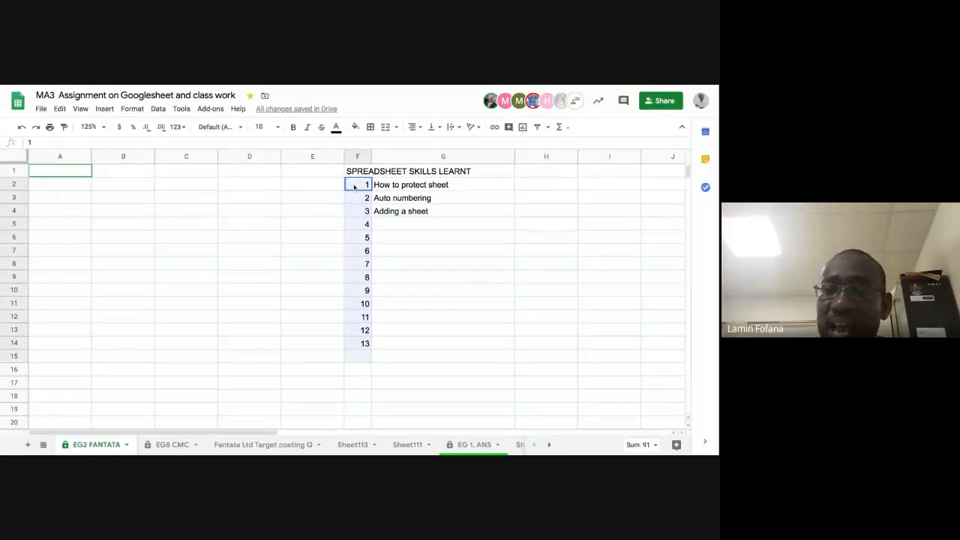
key(Delete)
click(361, 250)
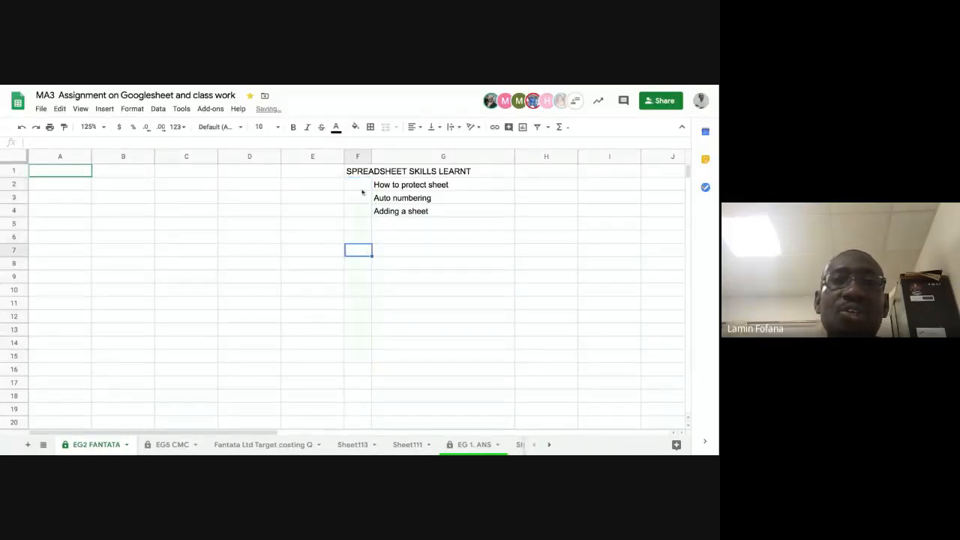
Step: Try numbering F2:F16 by entering only 1 in F2 and filling it down, and clear the range again
click(360, 186)
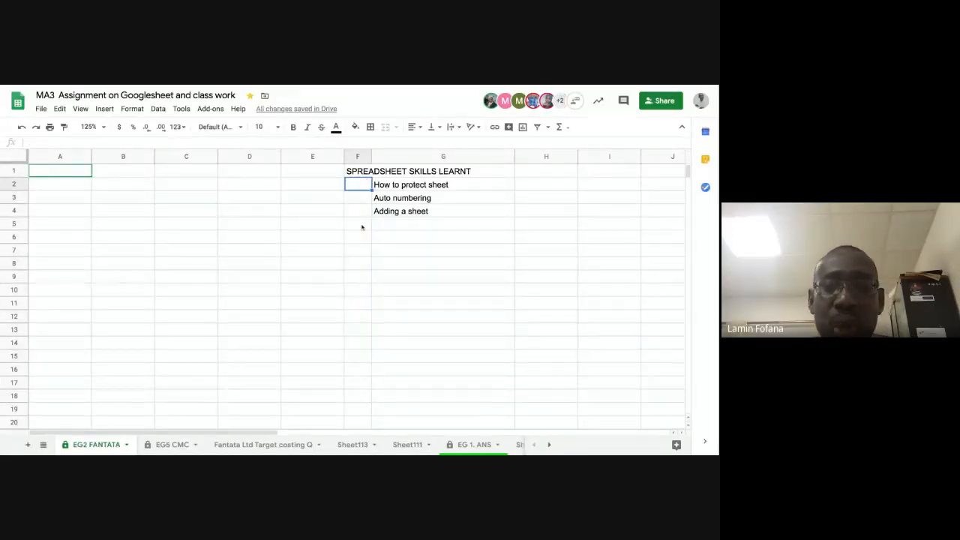
text(1)
key(Return)
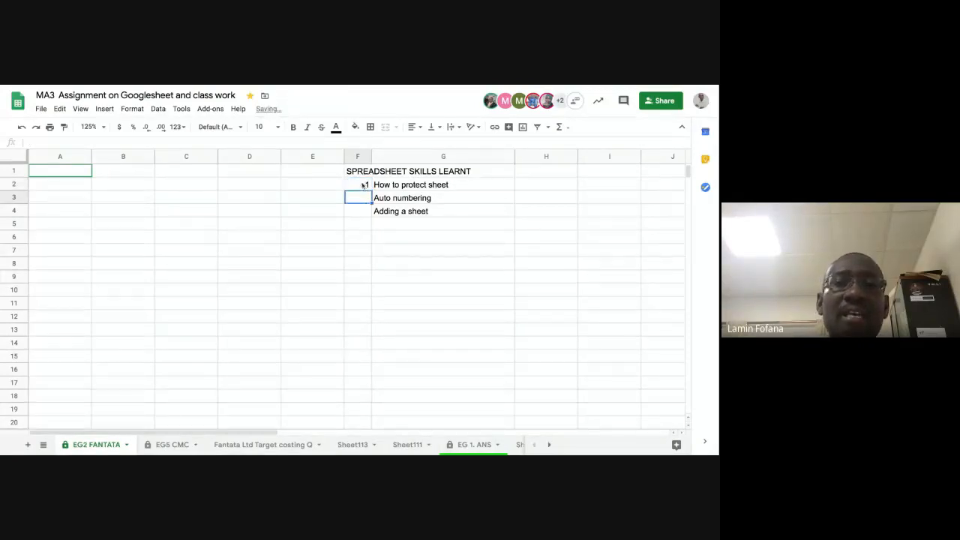
click(366, 187)
click(367, 199)
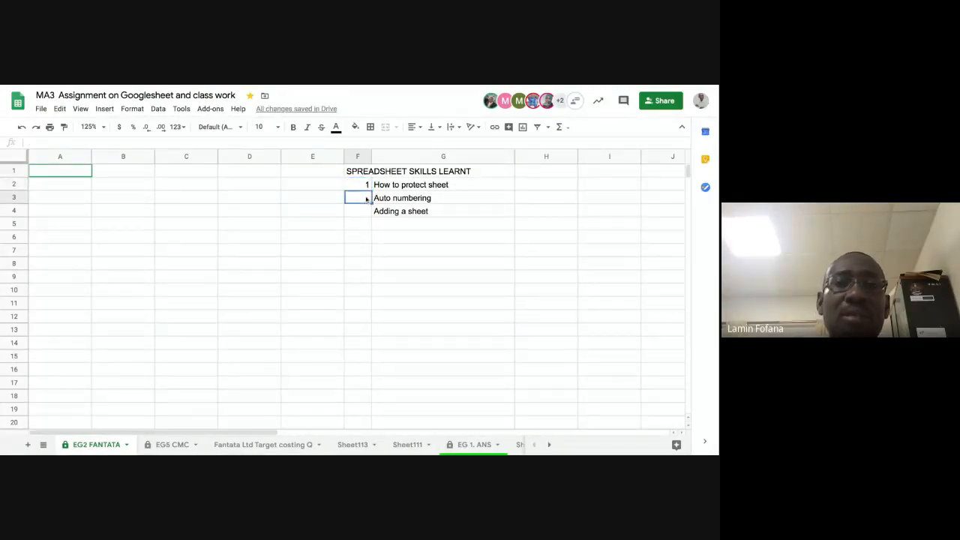
click(361, 186)
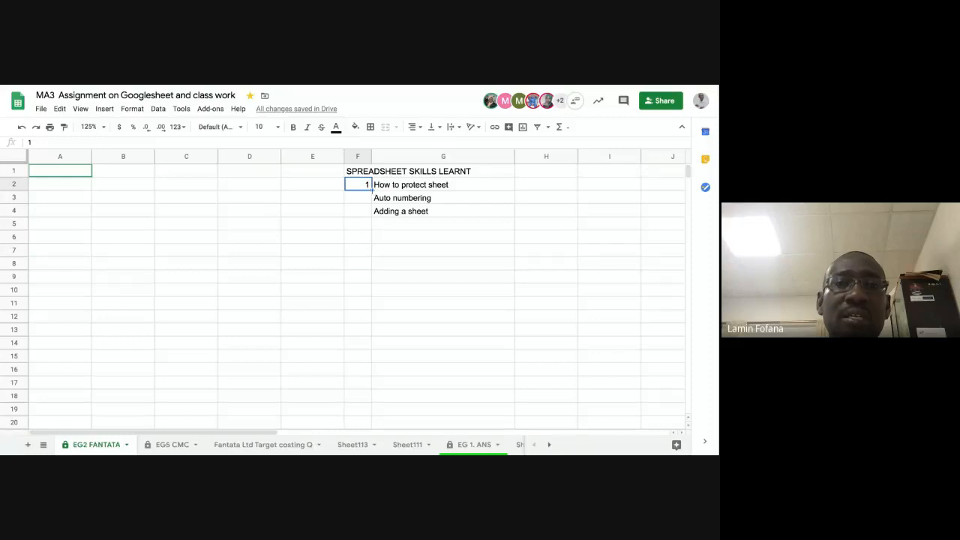
drag(372, 189, 367, 371)
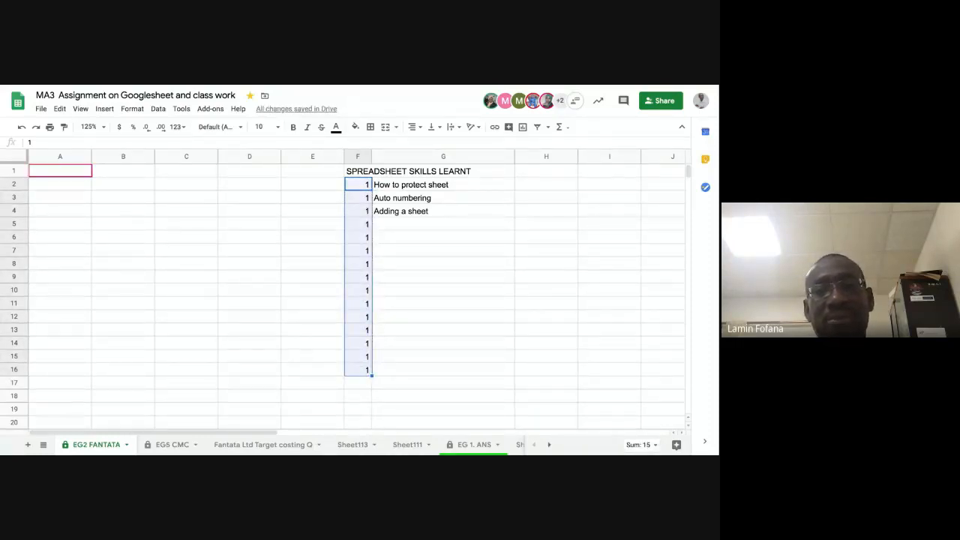
key(Delete)
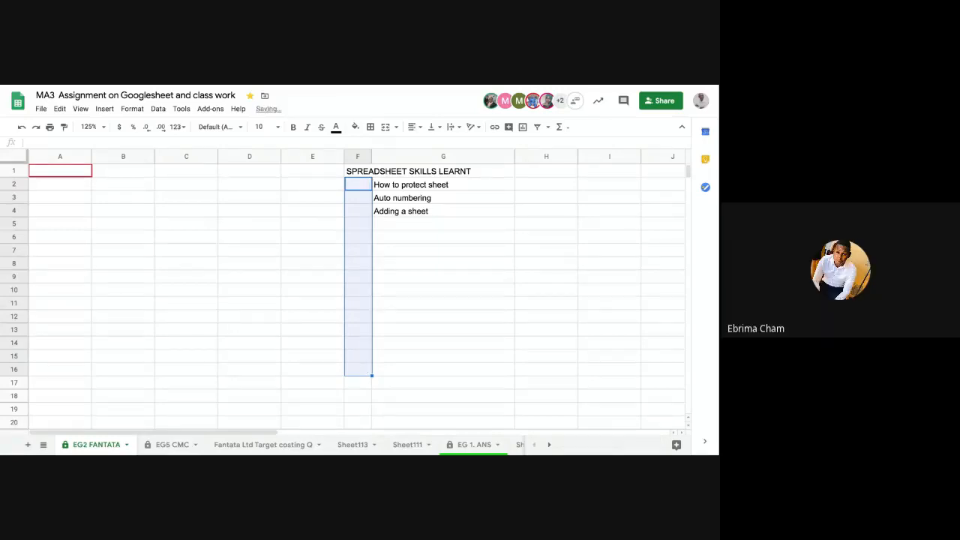
click(361, 210)
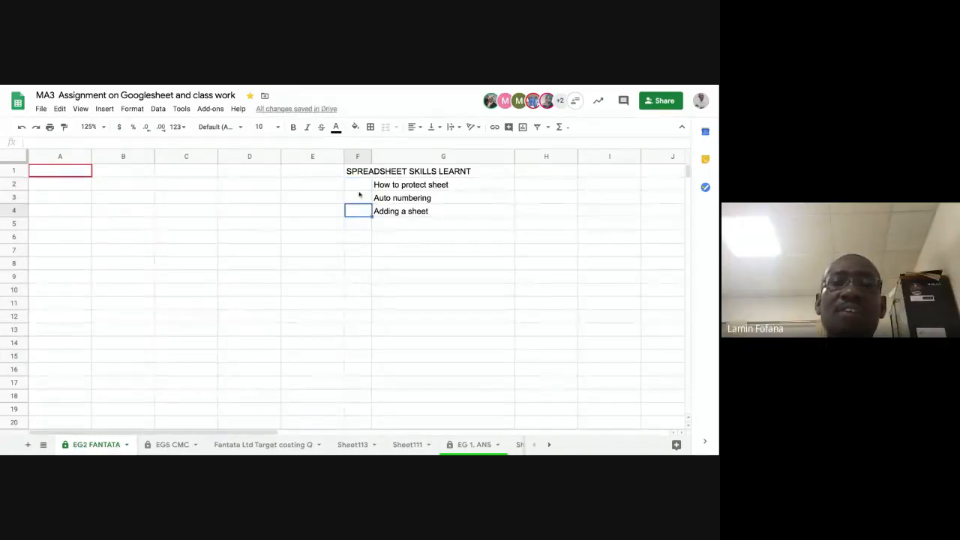
Step: Try numbering F2:F13 by entering '1 as text in F2 and filling it down, and undo the numbering
click(358, 186)
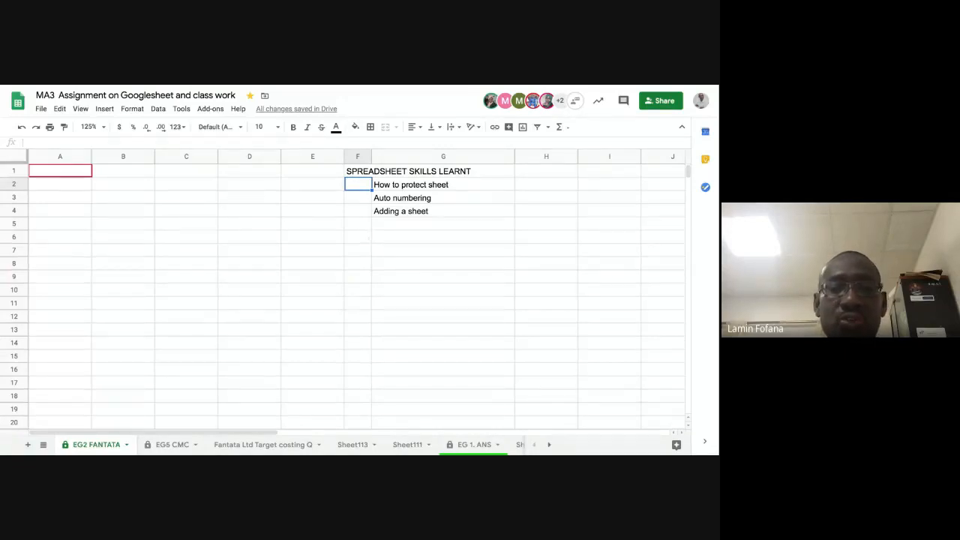
text(1)
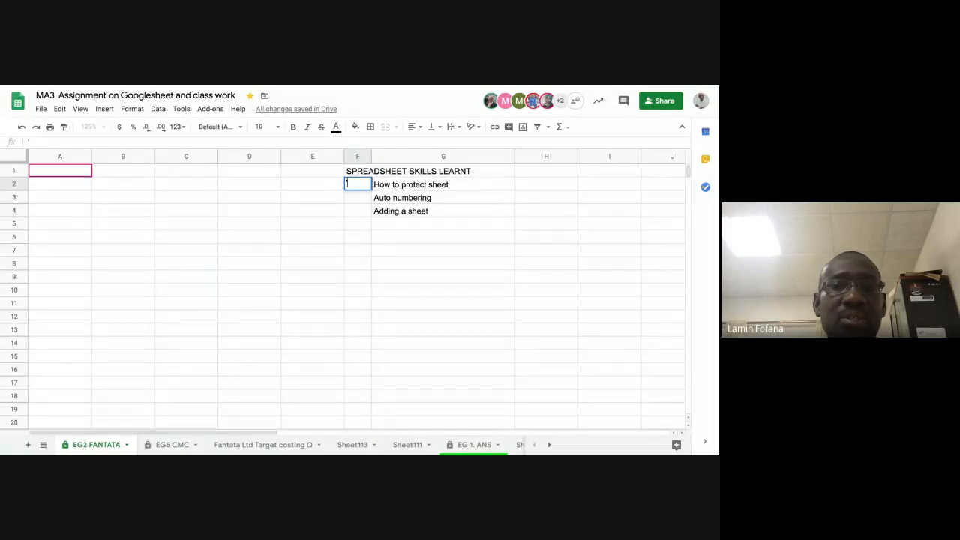
key(Return)
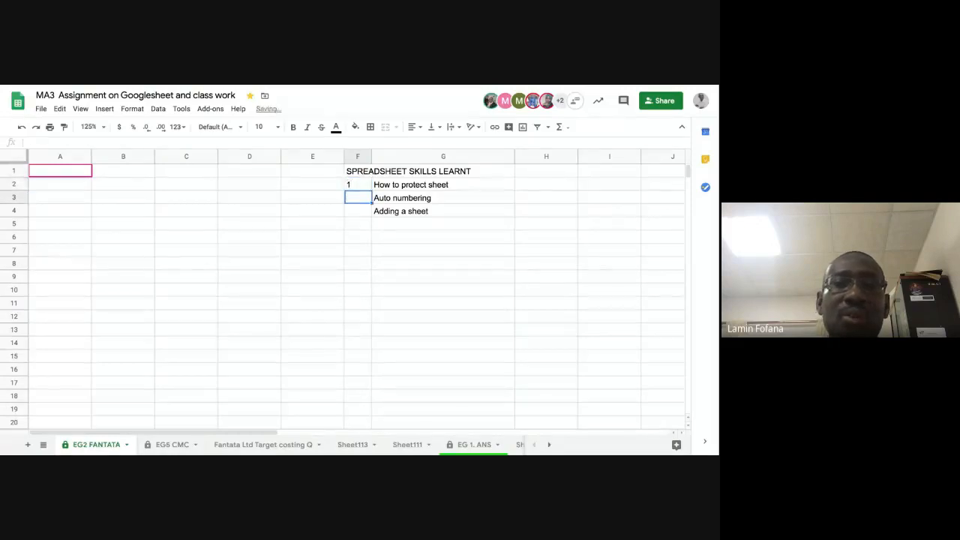
click(360, 186)
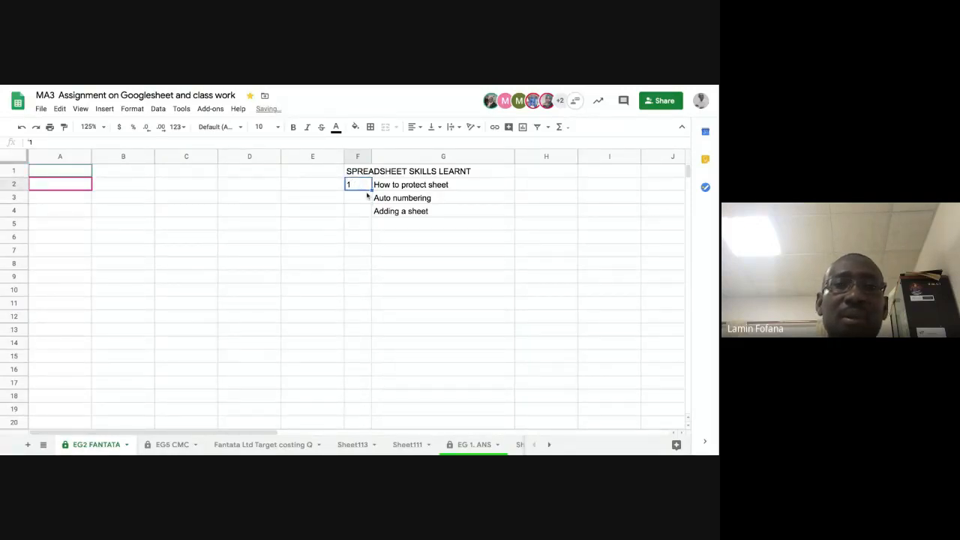
drag(371, 190, 367, 326)
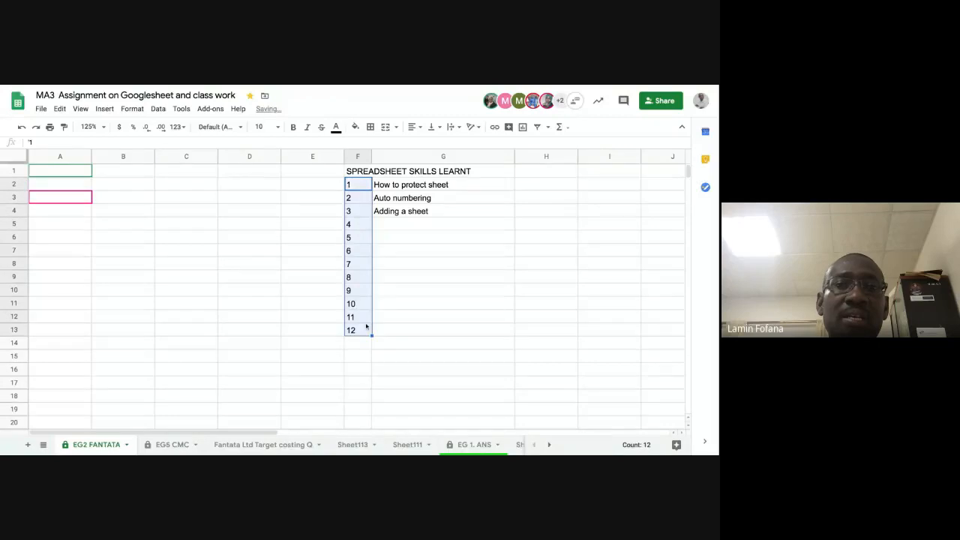
click(358, 188)
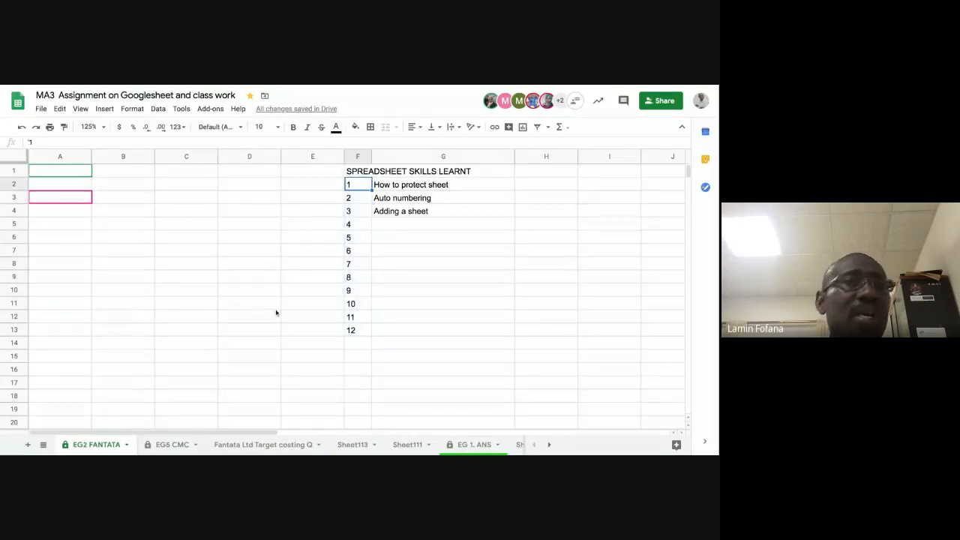
click(22, 127)
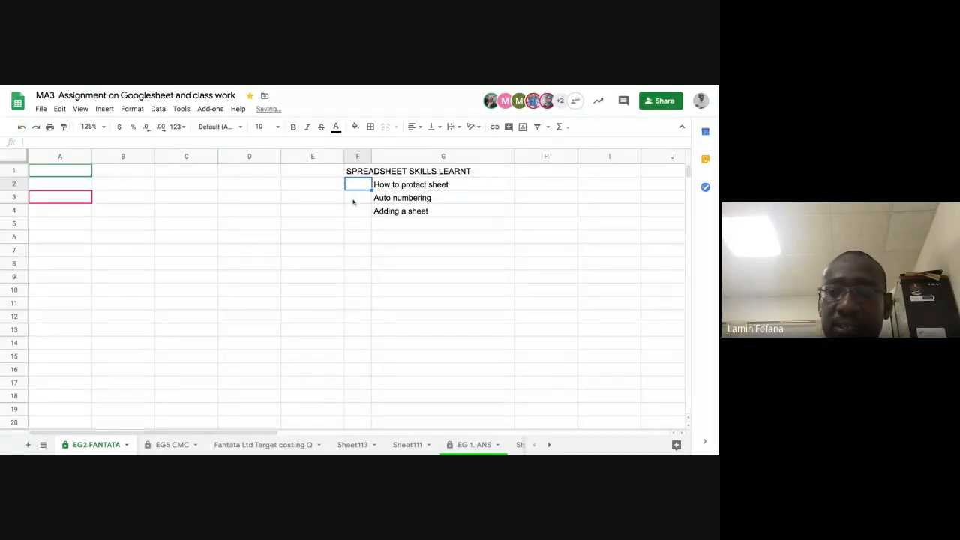
Step: Number F2:F16 from 1 to 15 by entering '1 as text in F2 and filling it down
text('1)
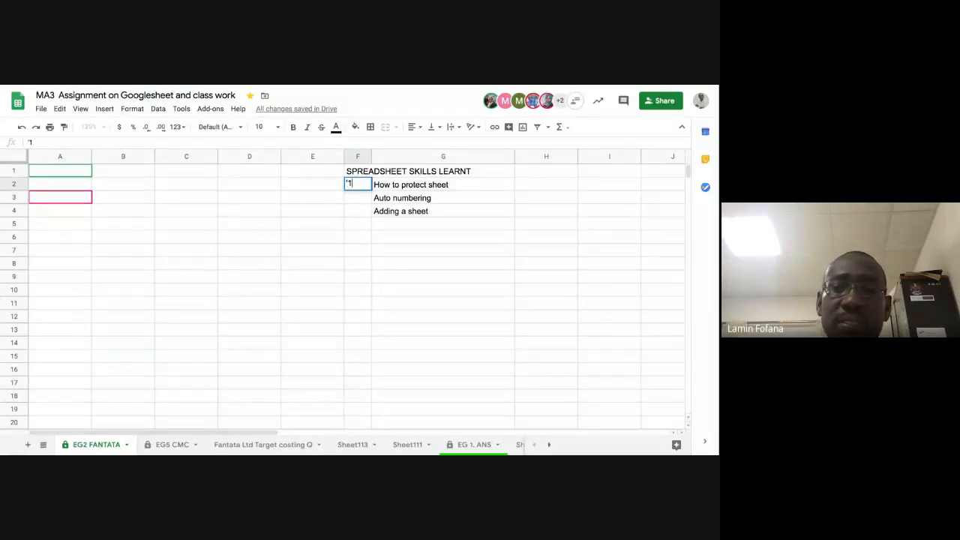
key(Return)
click(358, 186)
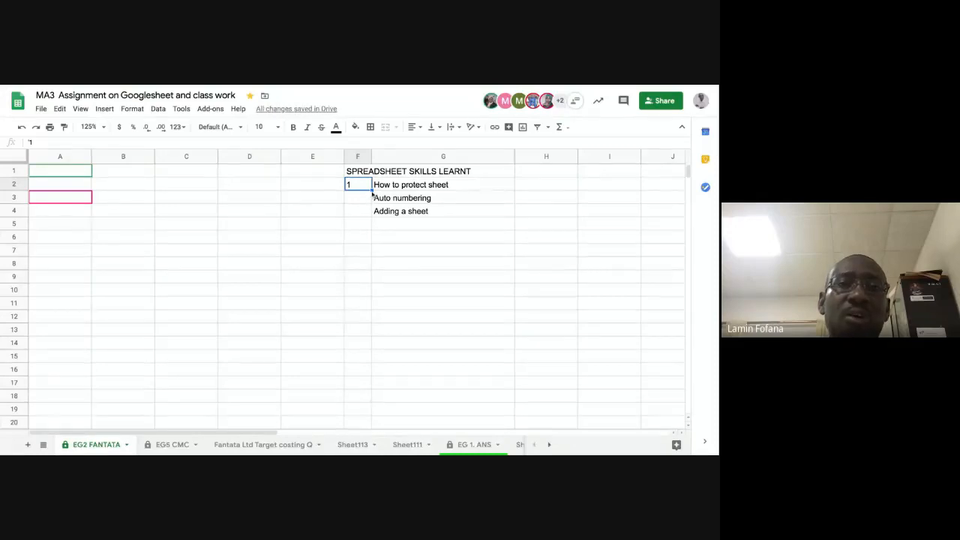
drag(372, 190, 365, 371)
click(364, 371)
click(357, 215)
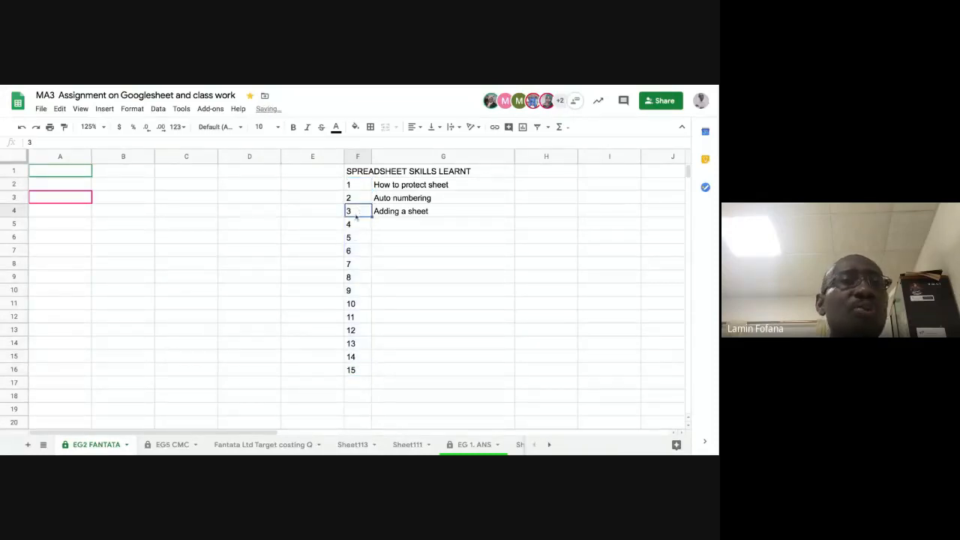
click(357, 239)
click(354, 186)
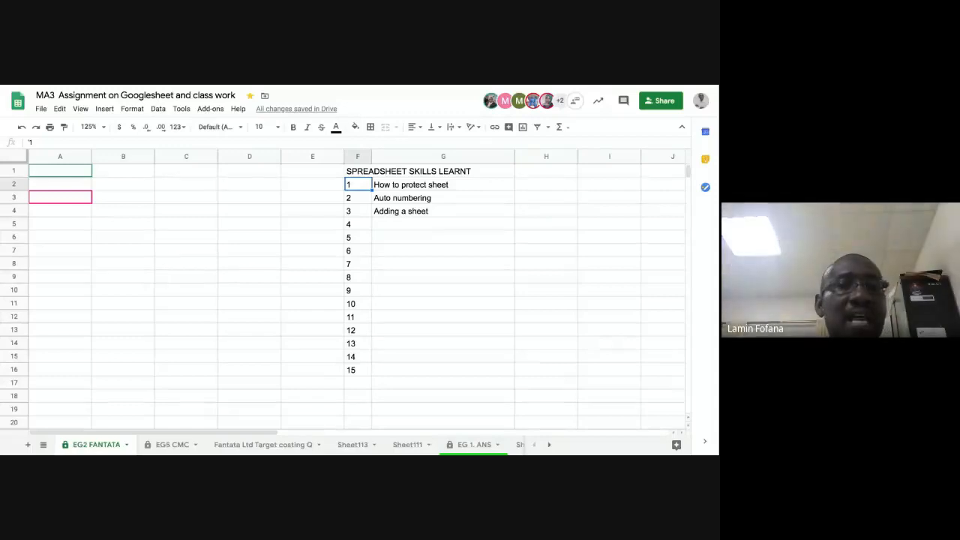
Step: Undo the fill down column F and empty cell F2
click(22, 127)
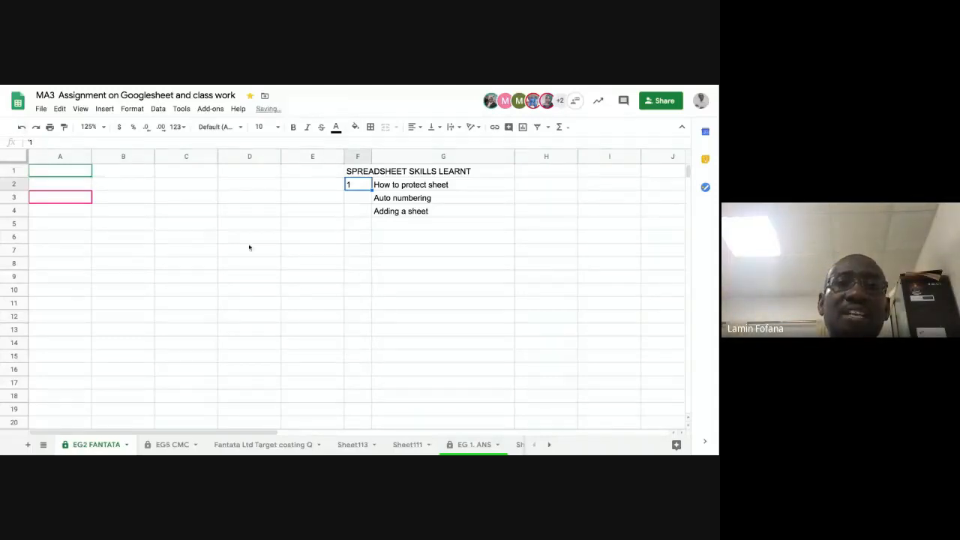
click(358, 197)
click(357, 188)
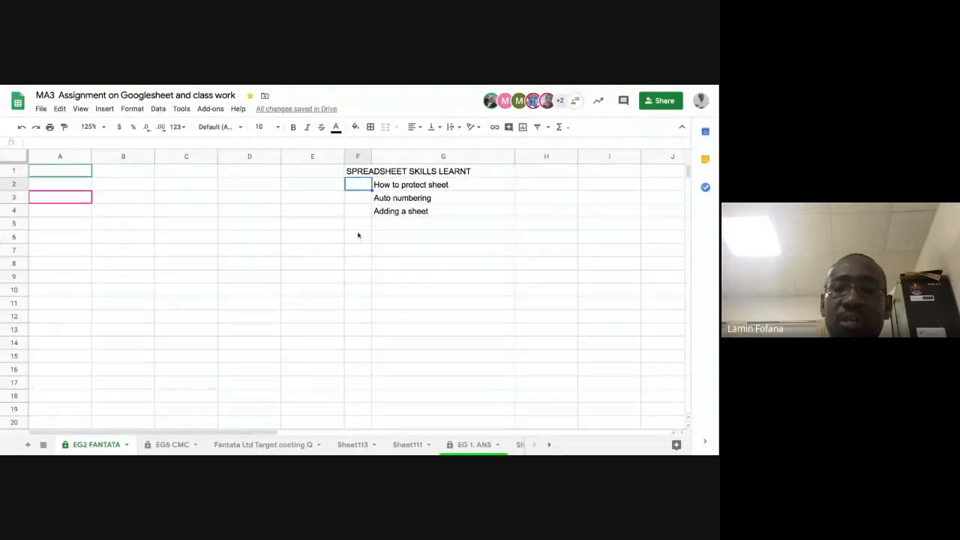
Step: Number F2:F17 from 1 to 16 by entering 1 and 2 in F2:F3 and filling the series down
text(1)
key(Return)
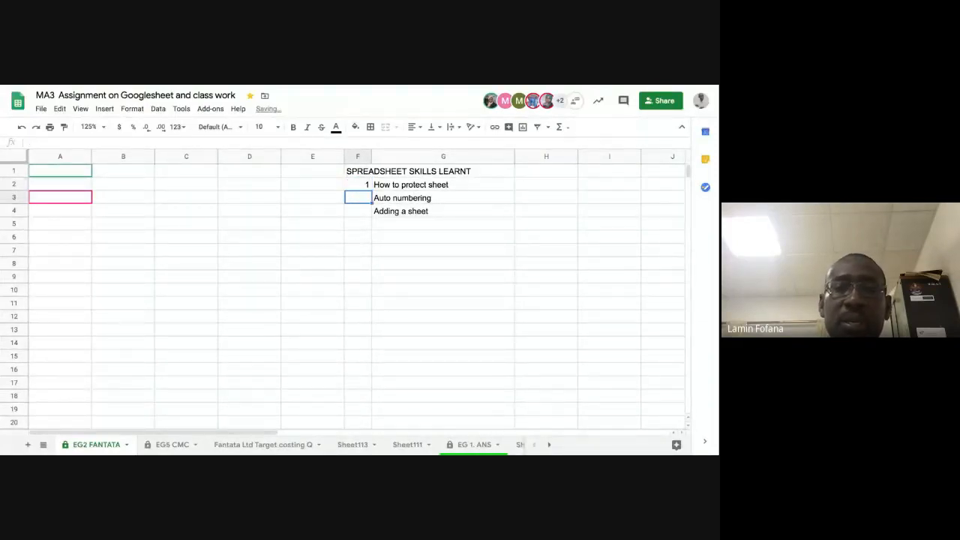
text(2)
key(Return)
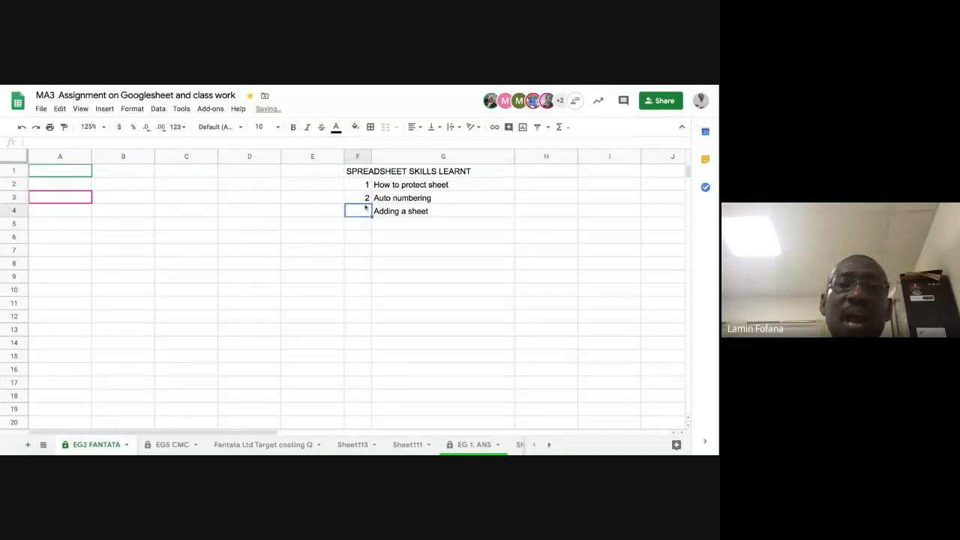
drag(366, 184, 371, 384)
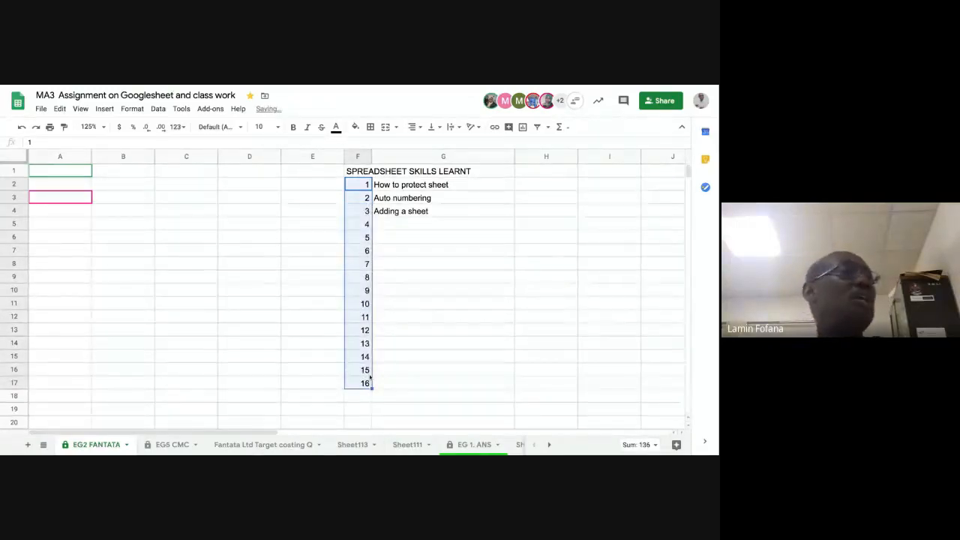
click(356, 200)
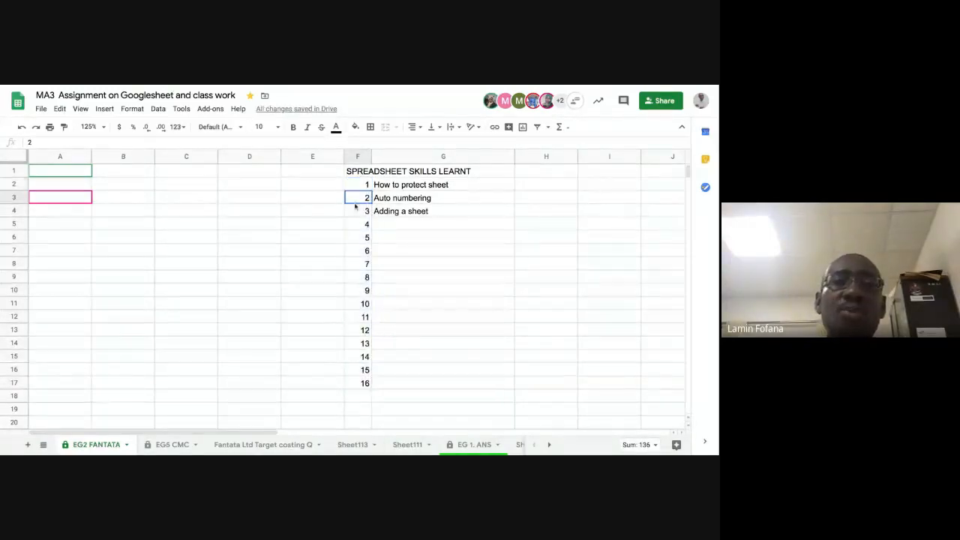
Step: Undo the fill down column F and the two starting numbers in F2:F3
click(22, 127)
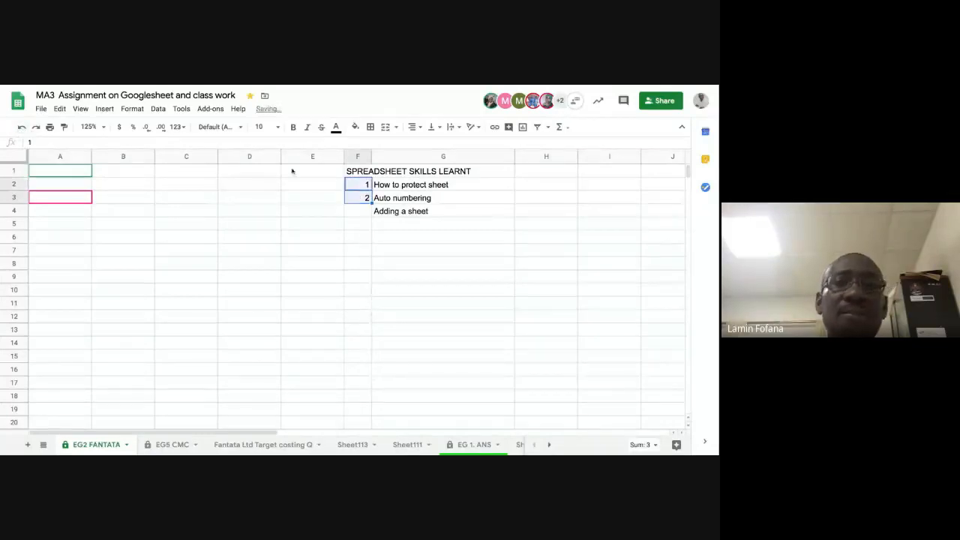
click(22, 127)
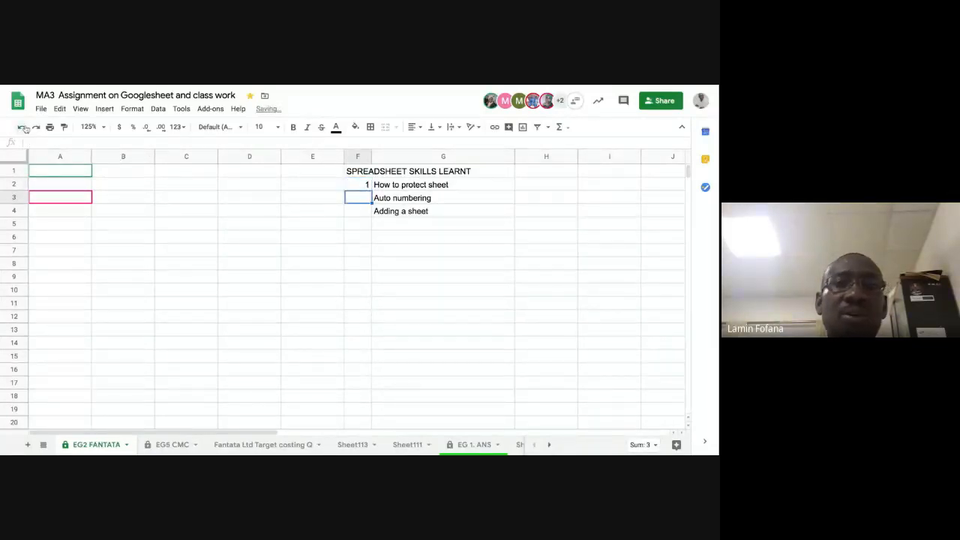
click(21, 126)
click(358, 198)
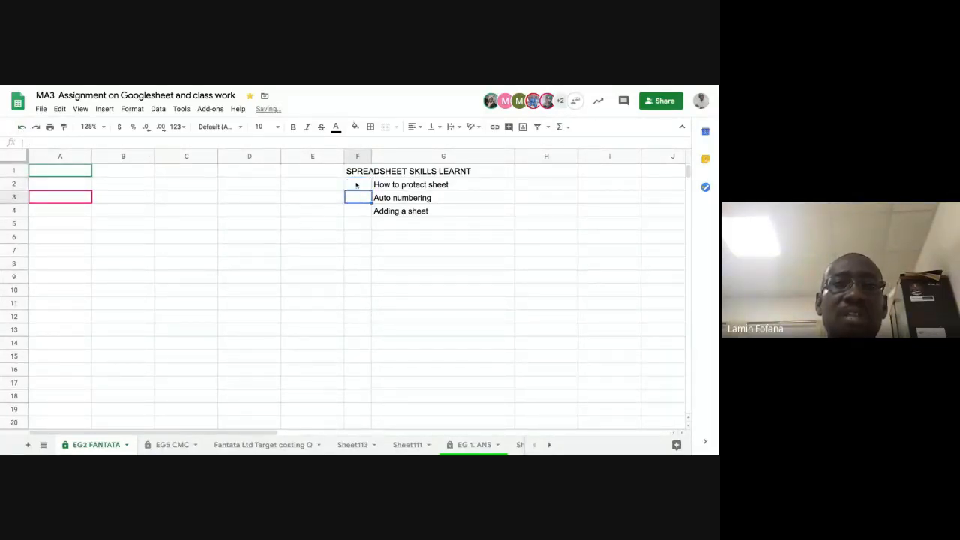
Step: Fill F2:F17 with even numbers from 2 to 32 by entering 2 and 4 in F2:F3 and extending the series
click(356, 184)
text(2)
key(Return)
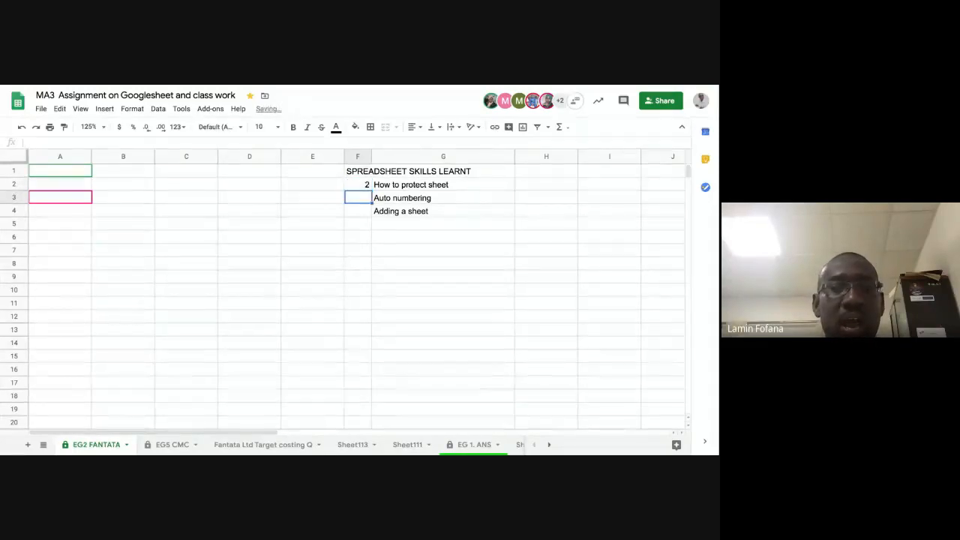
text(4)
key(Return)
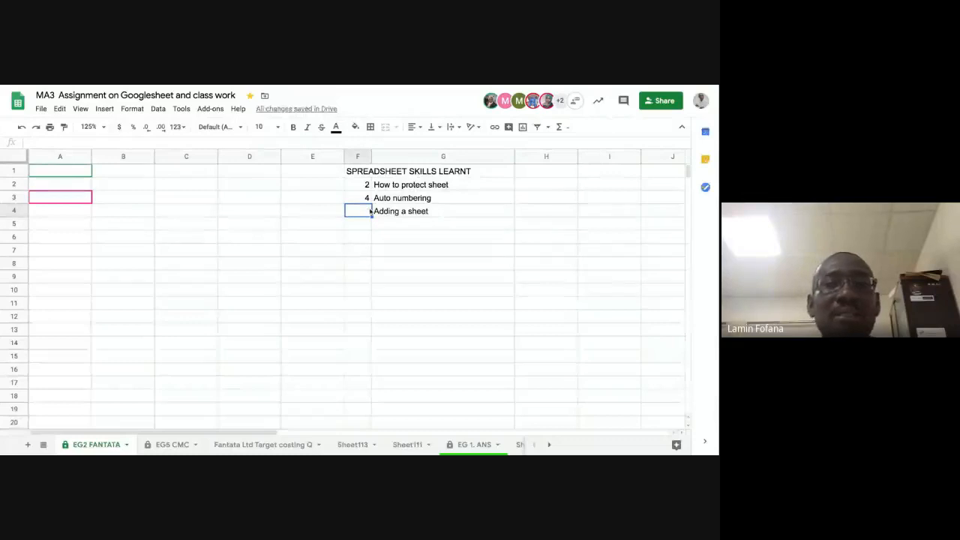
drag(366, 186, 369, 386)
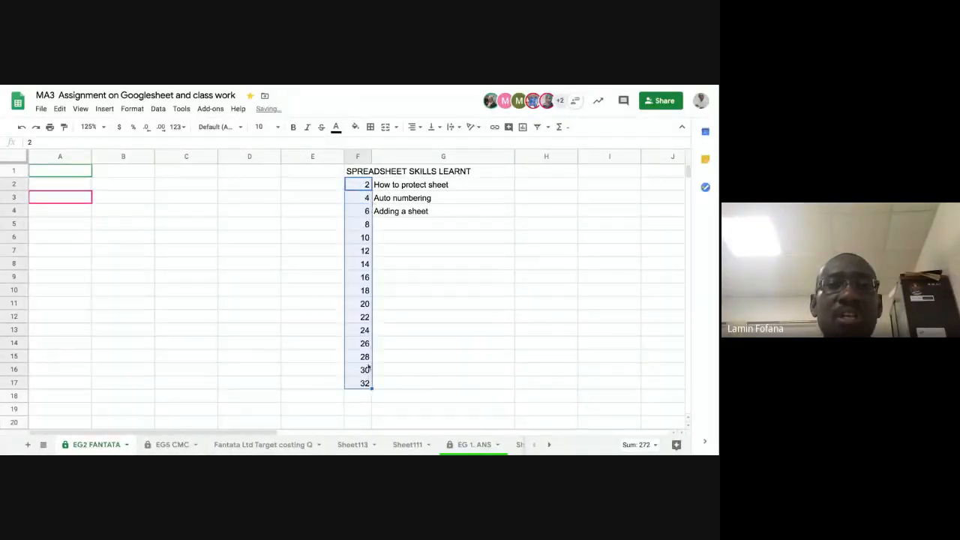
click(365, 343)
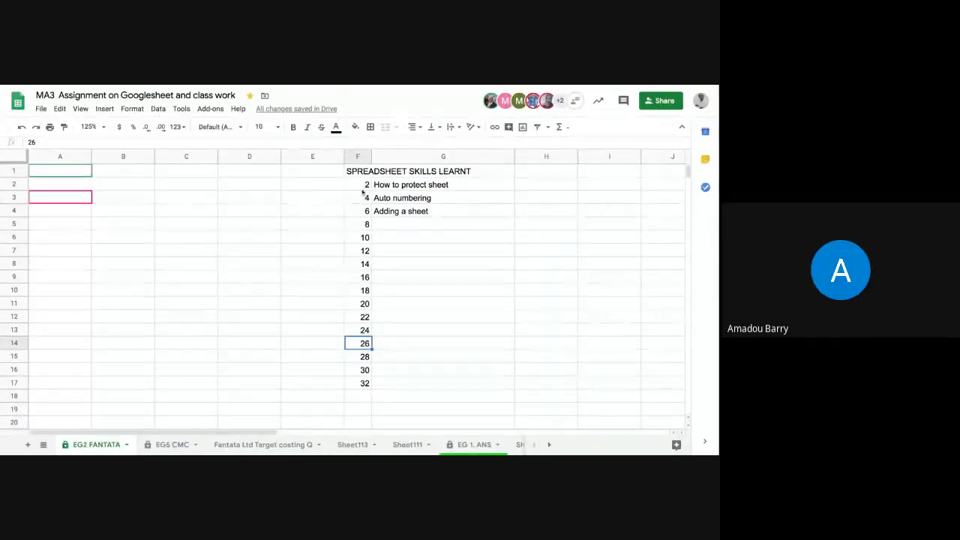
Step: Clear the even-number series from F2:F17
drag(365, 185, 364, 384)
key(Delete)
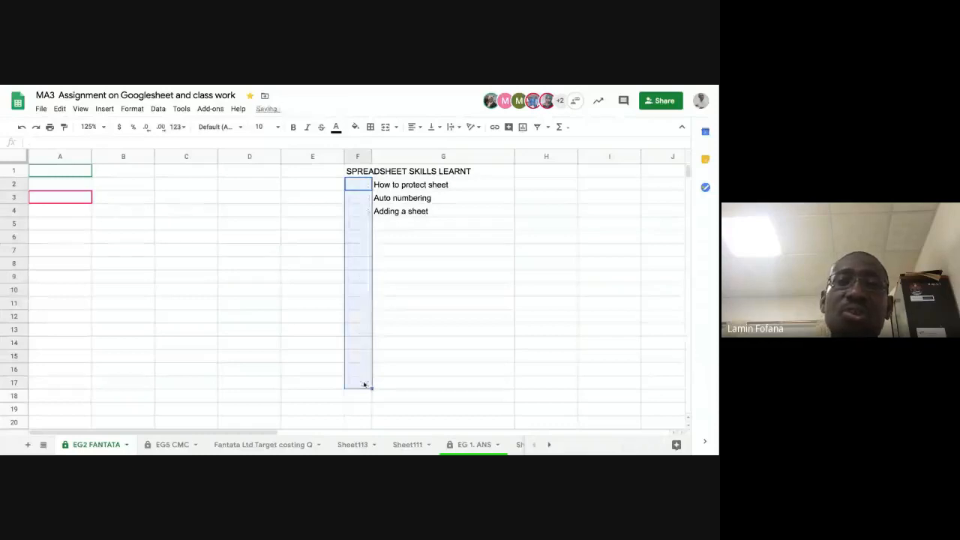
click(360, 211)
Step: Number F2:F15 from 1 to 14 by entering 1 and 2 in F2:F3 and filling the series down
click(361, 185)
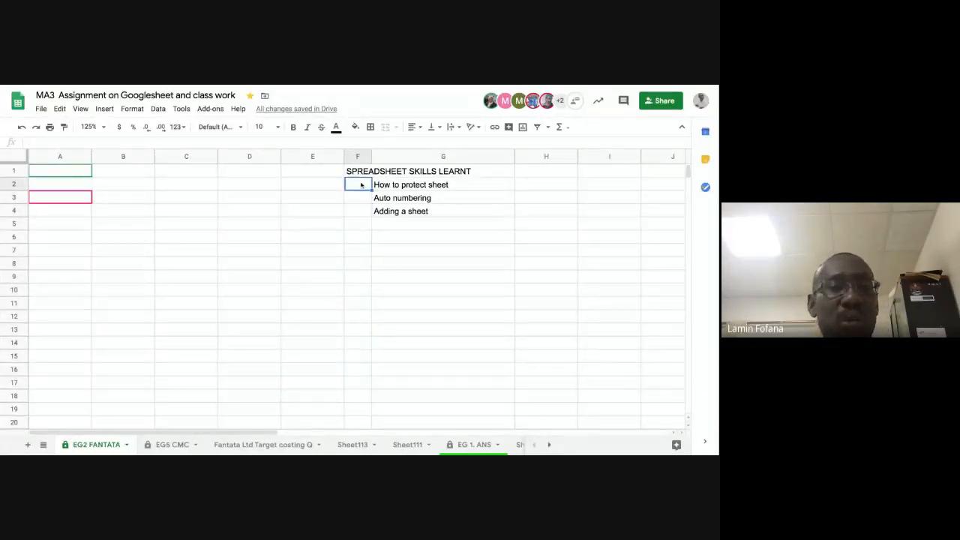
text(1)
key(Return)
text(2)
key(Return)
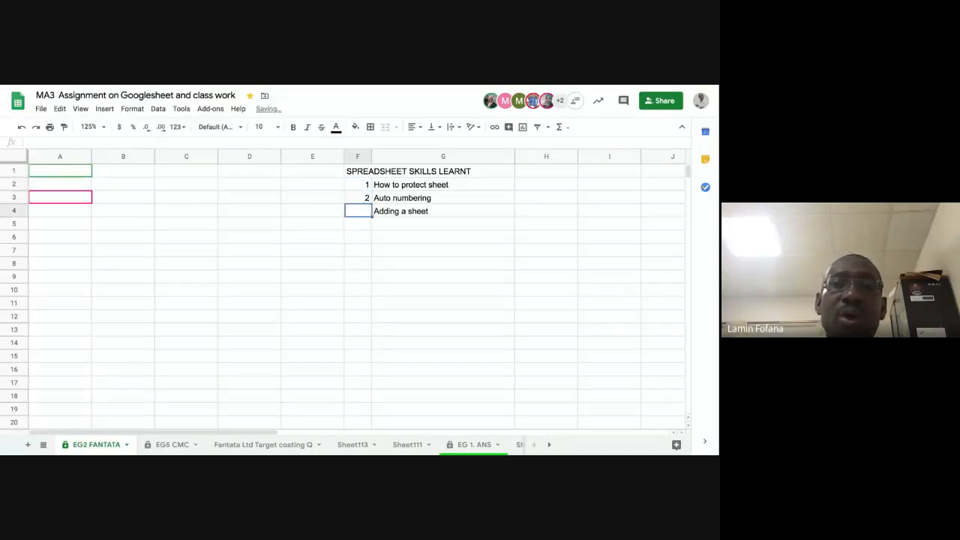
drag(366, 186, 371, 360)
click(360, 297)
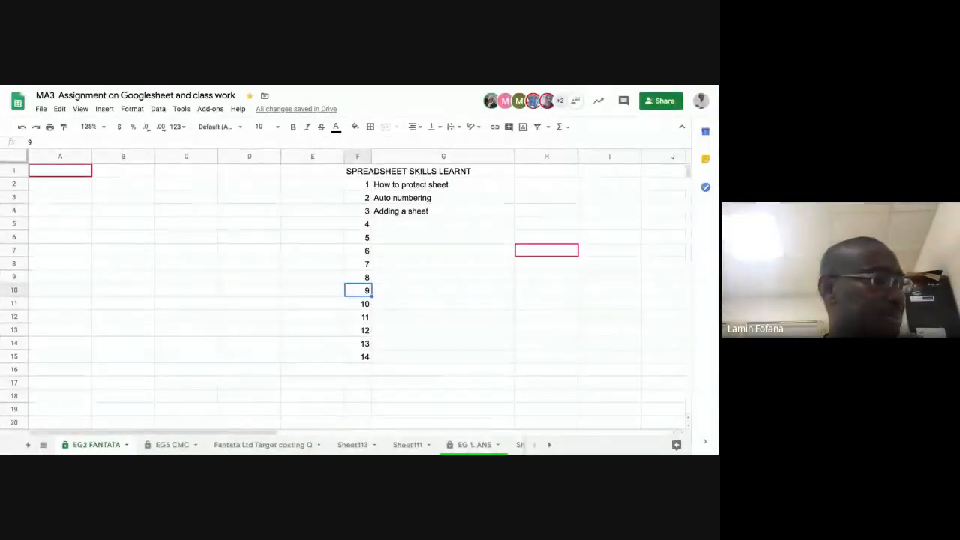
Step: Narrow column A to roughly two thirds of its width
click(117, 187)
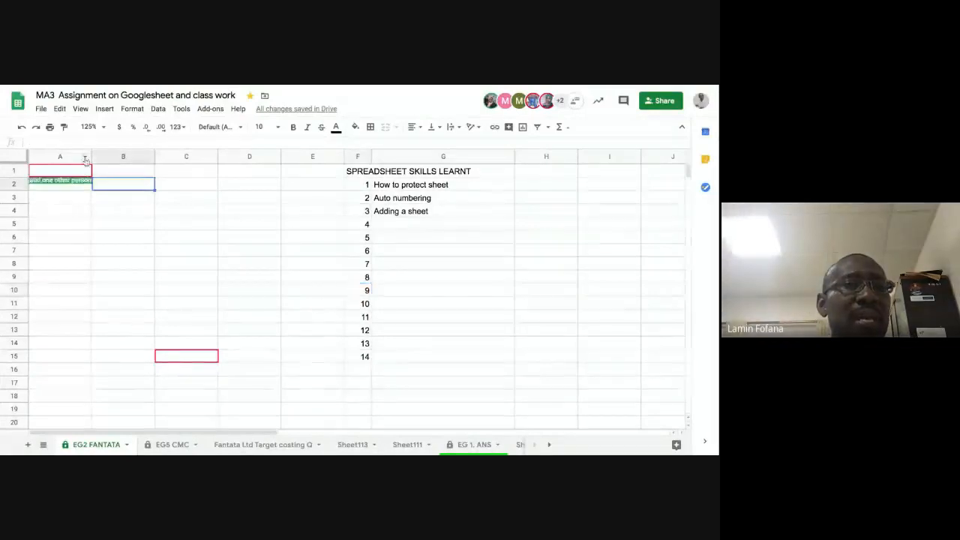
drag(91, 157, 68, 157)
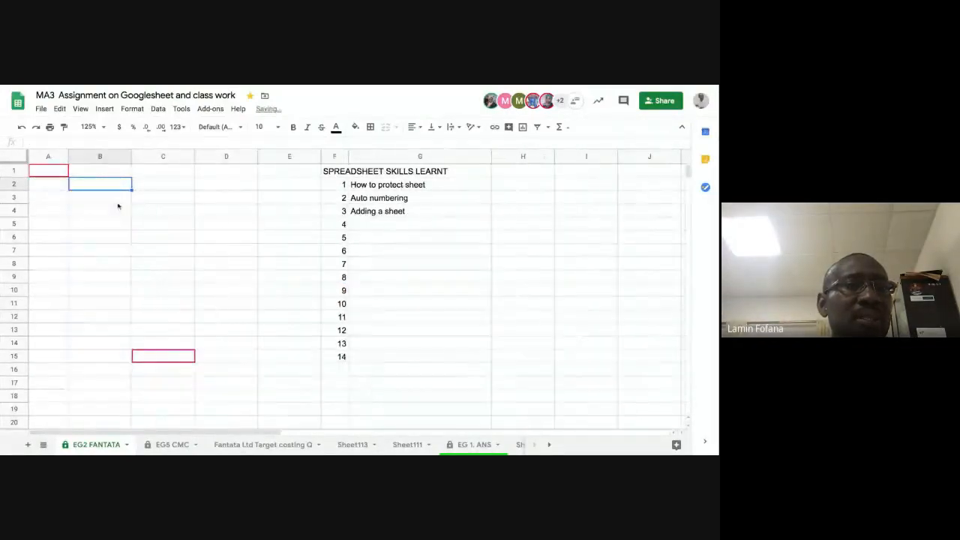
click(117, 208)
Step: Enter the heading EG2. FANTATA LTD. in cell B2
click(104, 187)
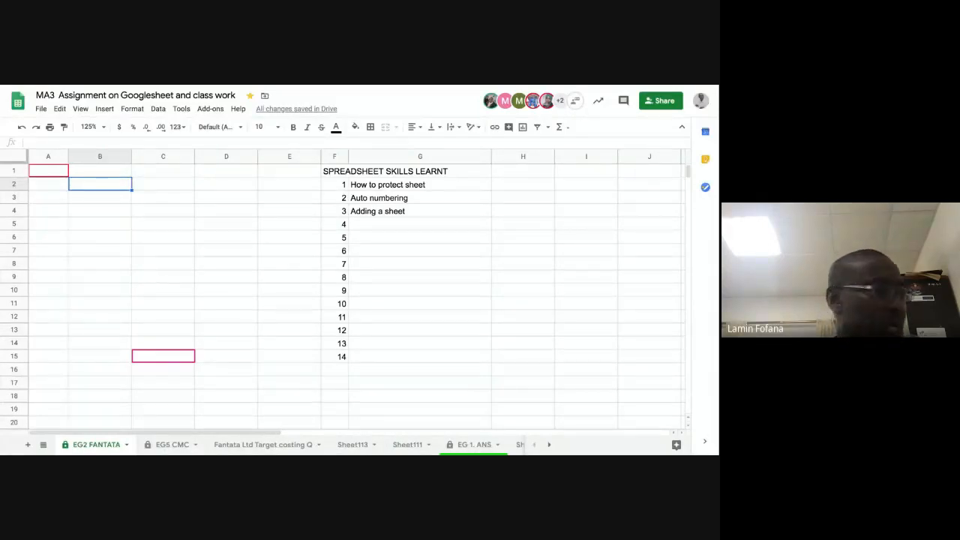
text(EG2)
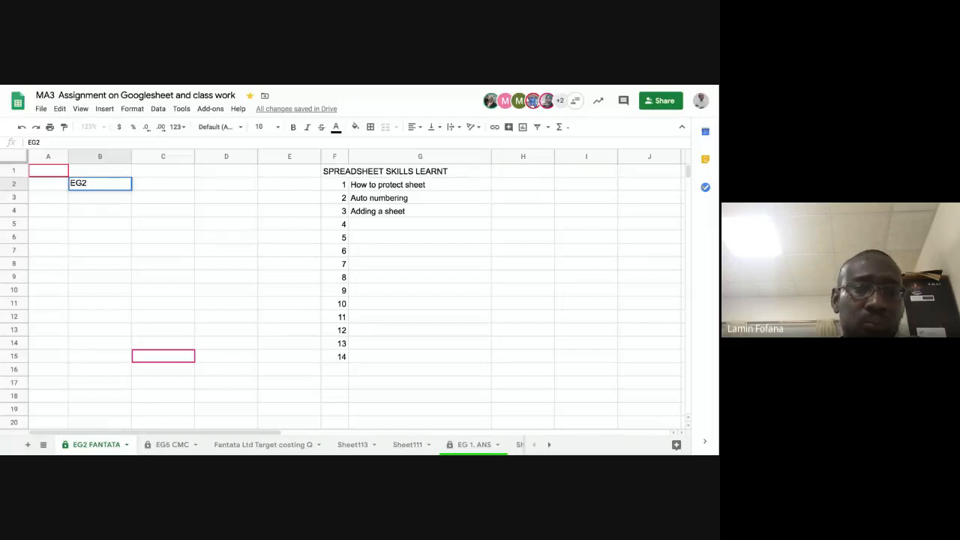
text(. )
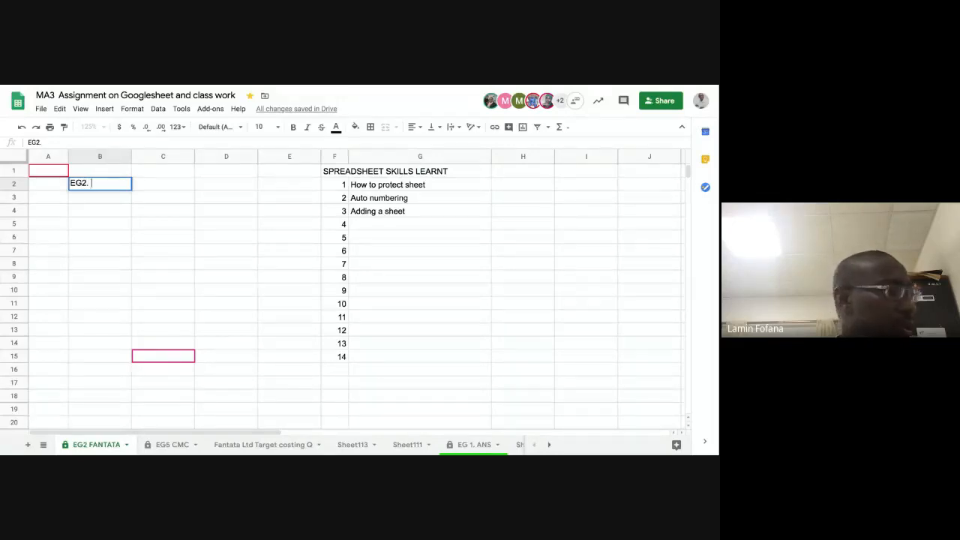
text(FANTA)
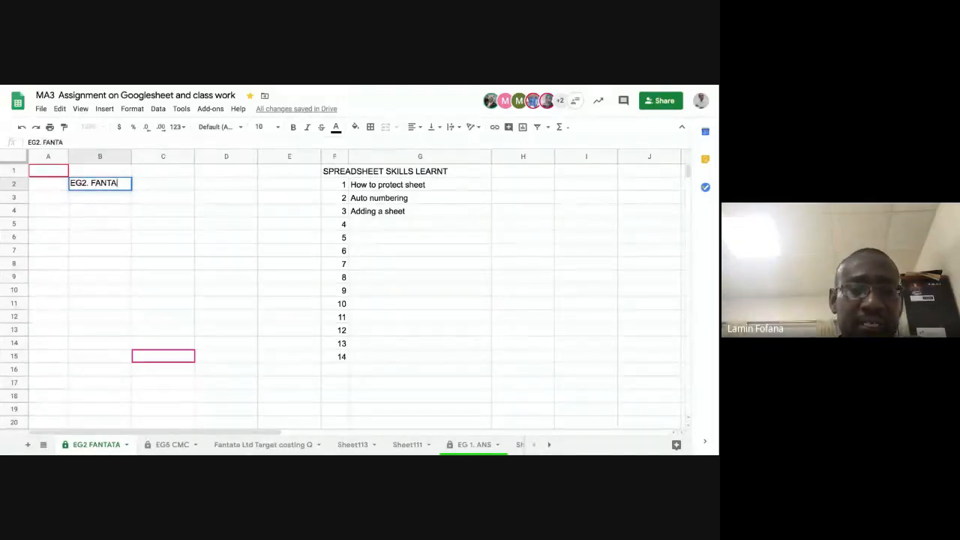
text(N)
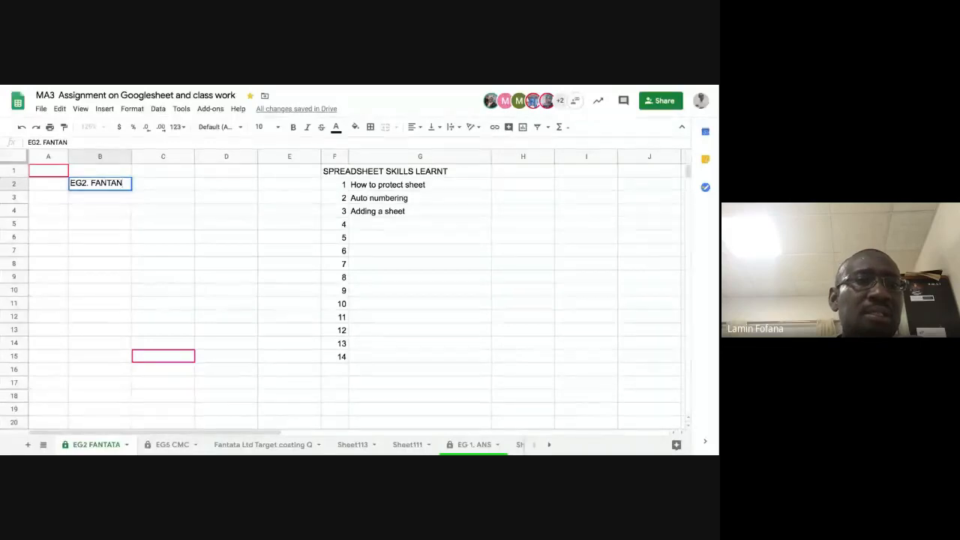
key(BackSpace)
text(TA)
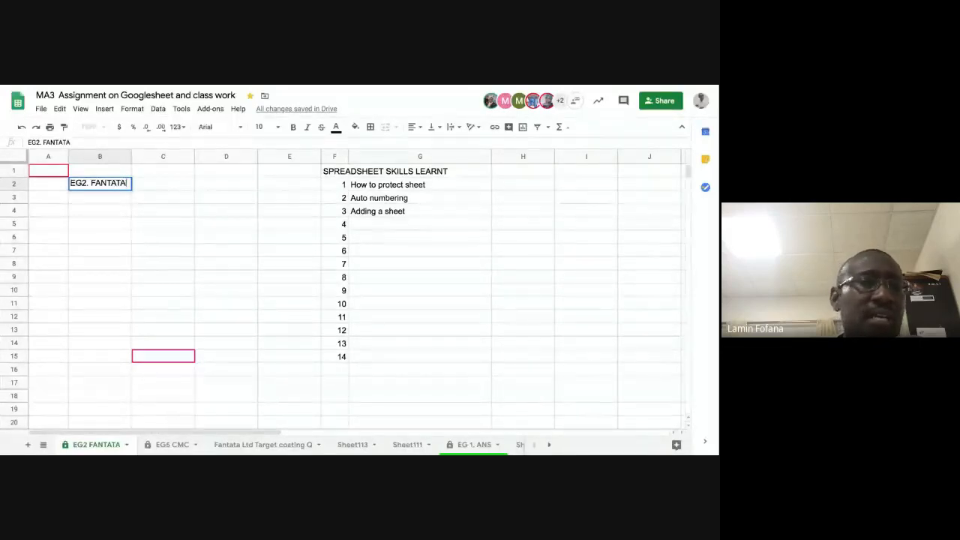
text( L)
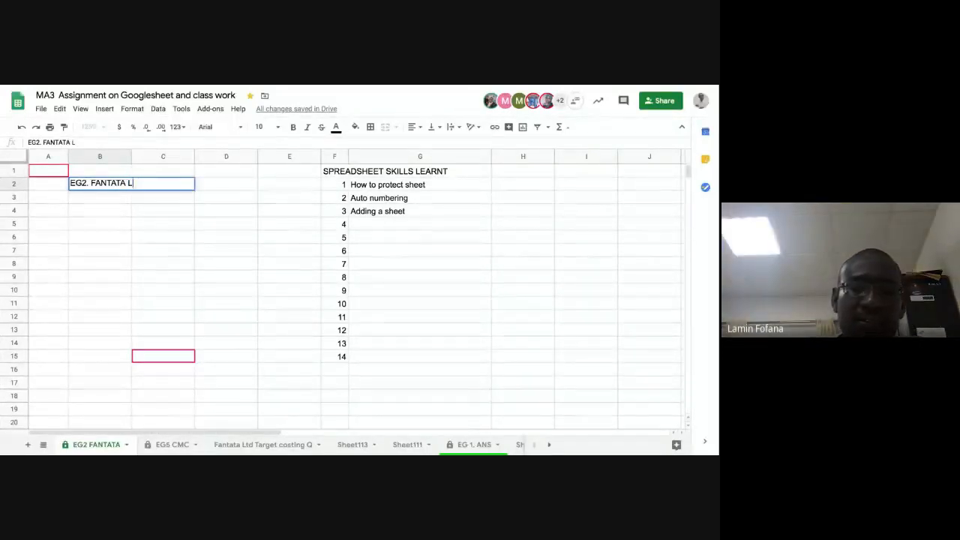
text(TD.)
key(Return)
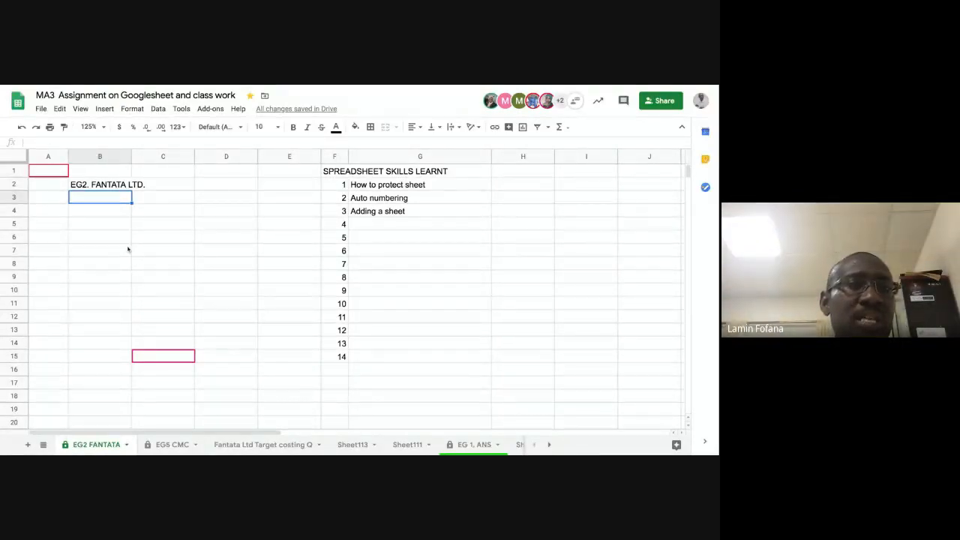
Step: Copy the TARGET COST STATEMENT heading from the EG5 CMC sheet and return to the EG2 FANTATA sheet
click(108, 213)
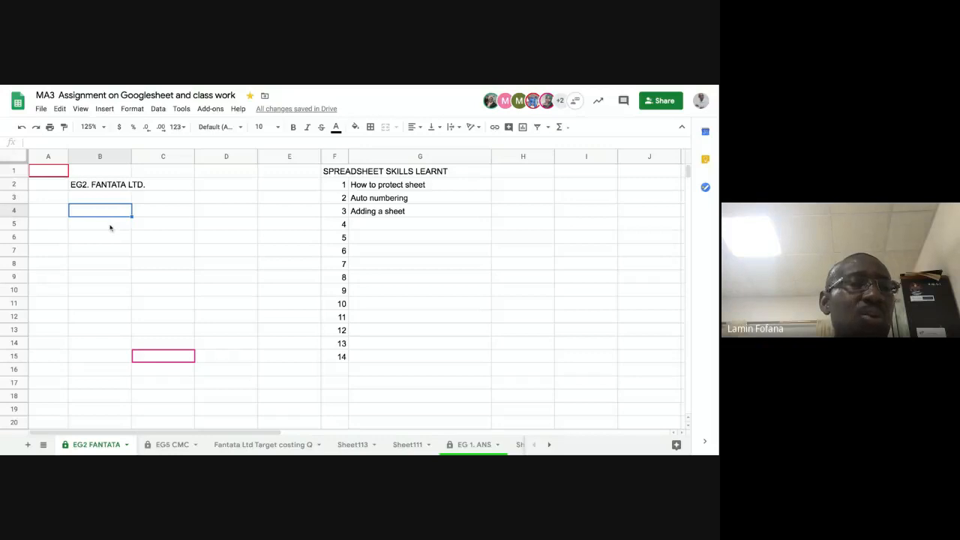
click(167, 444)
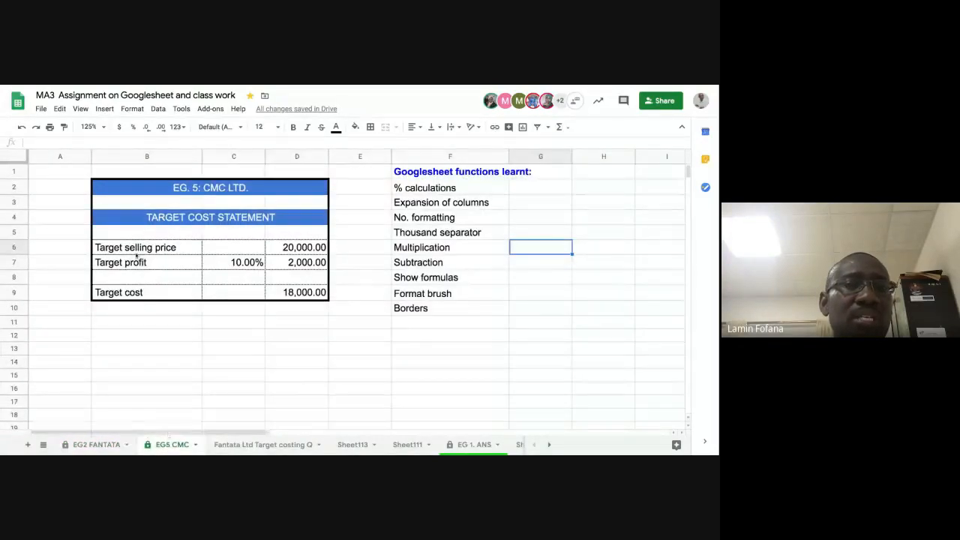
click(166, 222)
right_click(165, 222)
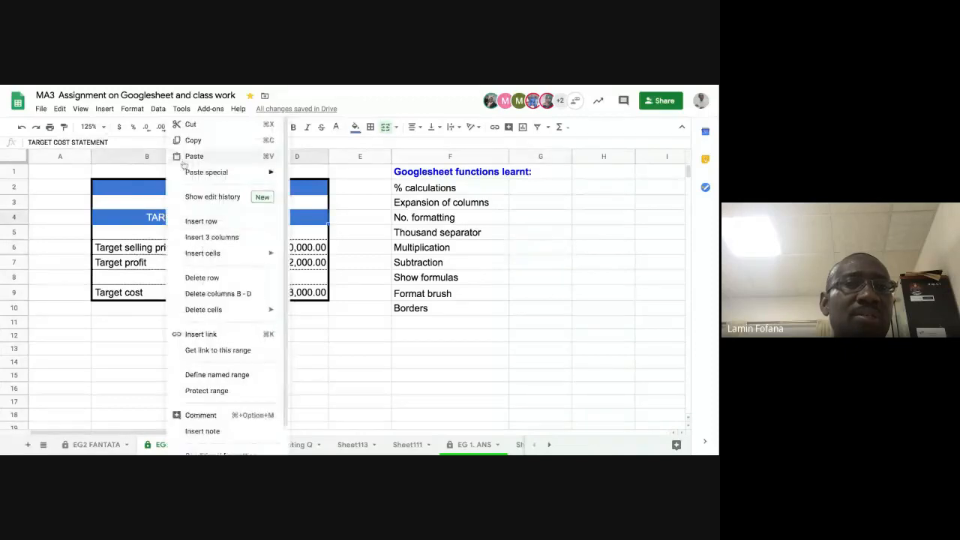
click(192, 141)
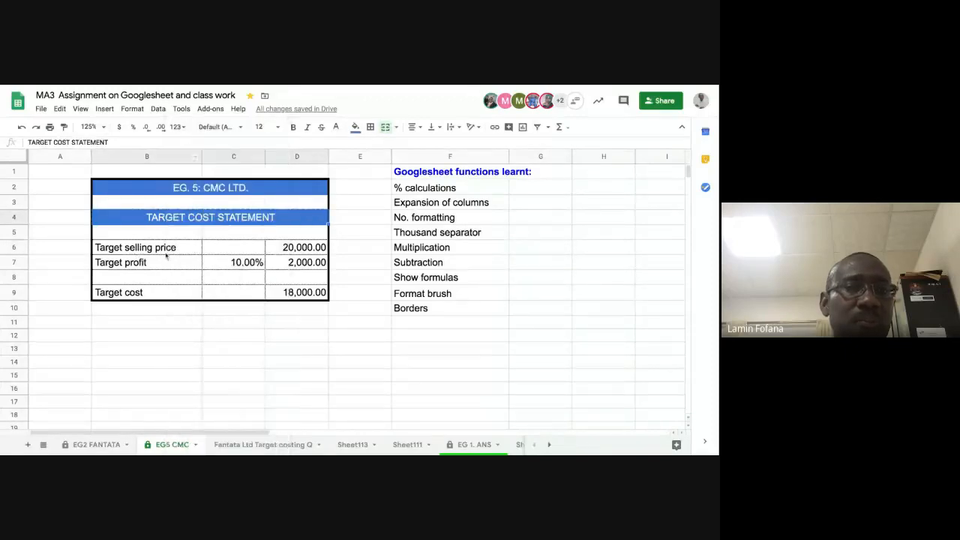
click(102, 445)
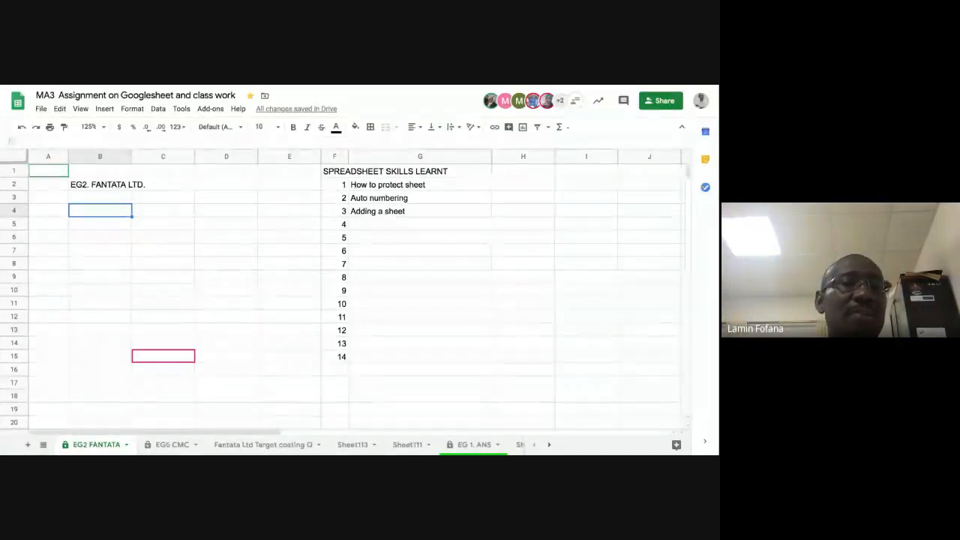
Step: Try pasting the copied heading with its formatting into B4, and undo the paste
right_click(108, 211)
click(135, 156)
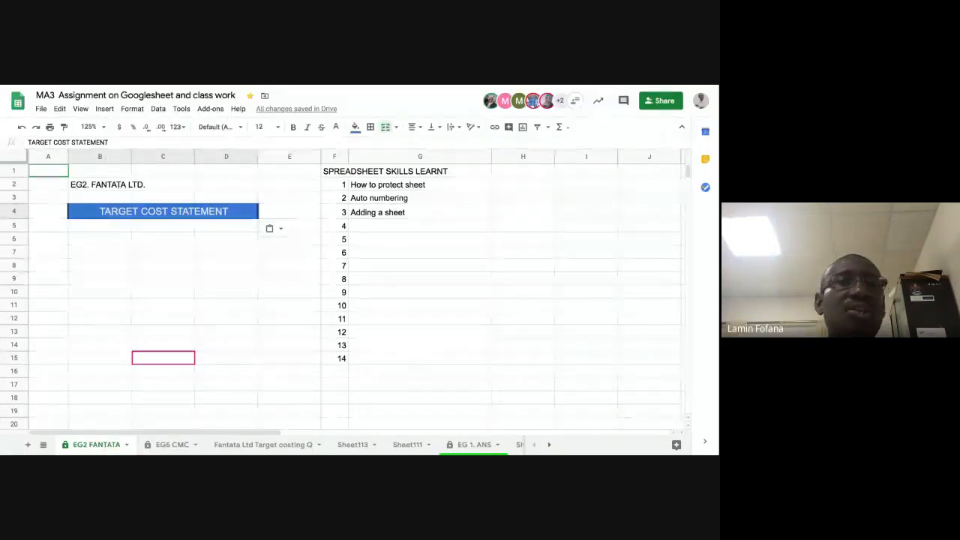
click(22, 128)
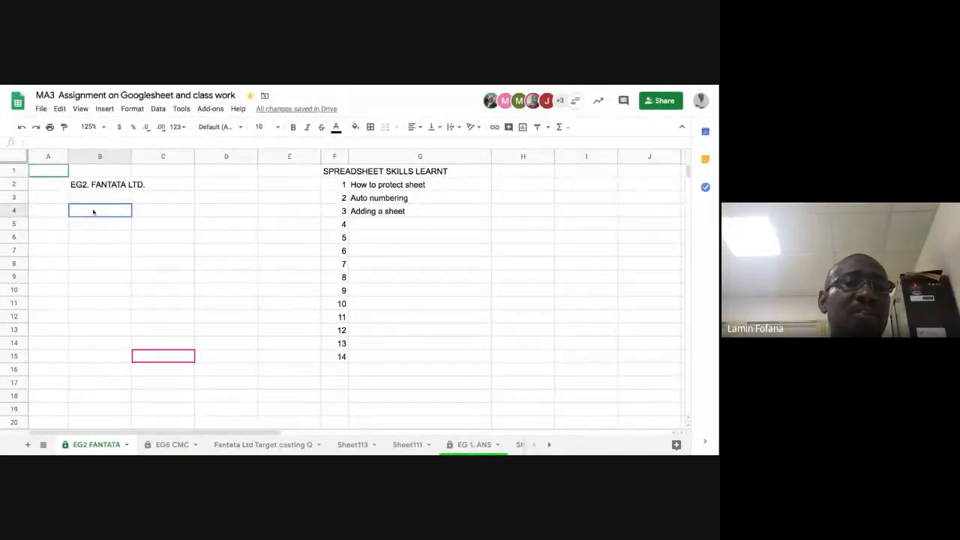
Step: Paste only the values of the copied TARGET COST STATEMENT heading into B4
right_click(93, 212)
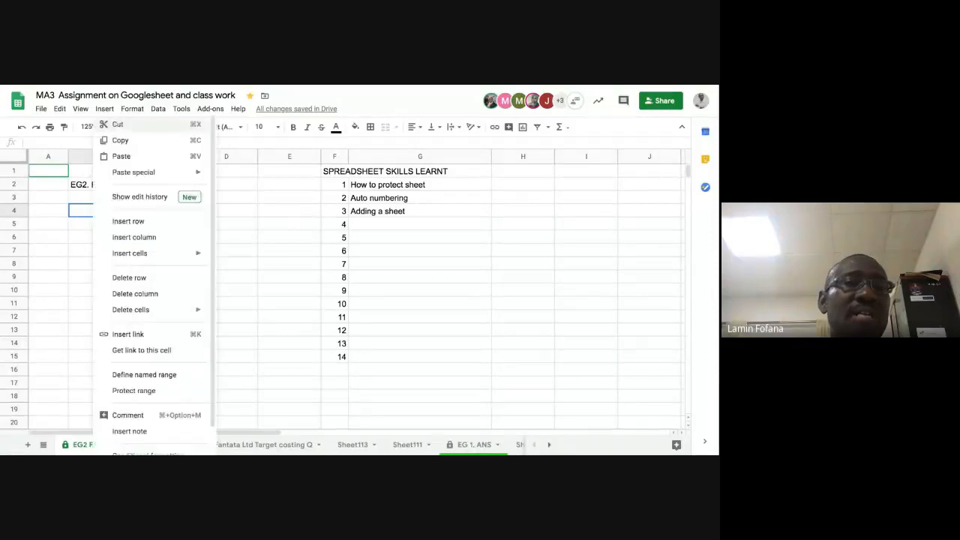
mouse_move(133, 178)
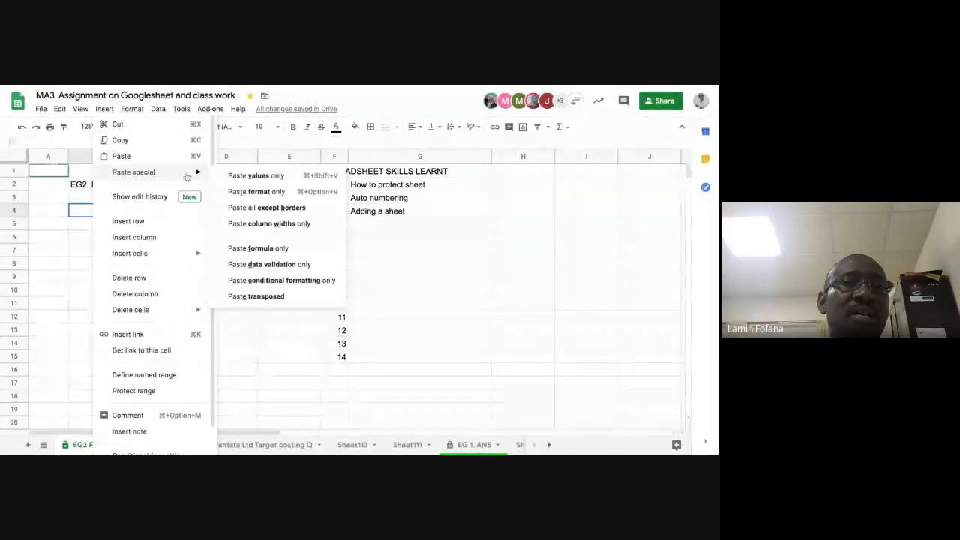
click(259, 176)
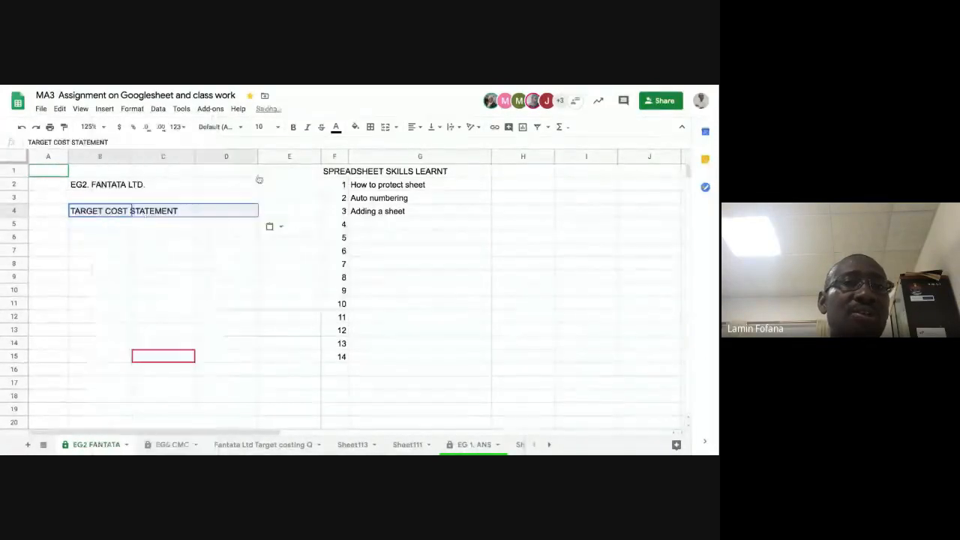
Step: Add Paste Special Values as skill 4 in G5 of the spreadsheet skills list
click(184, 262)
click(111, 213)
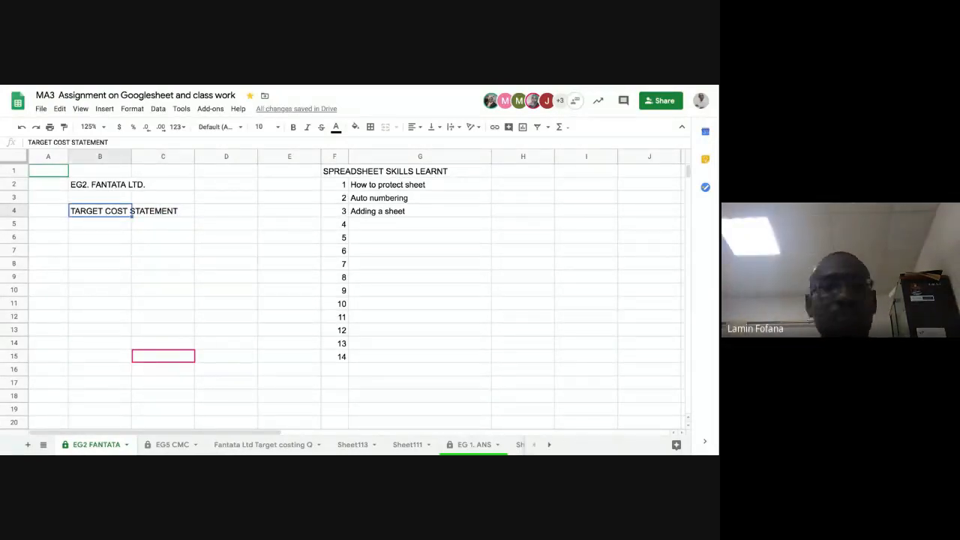
click(435, 227)
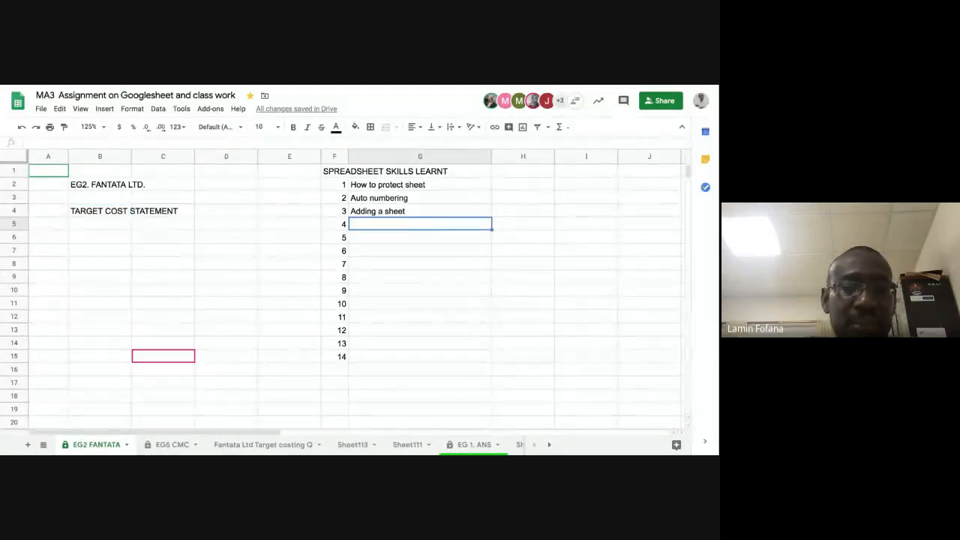
text(Paste)
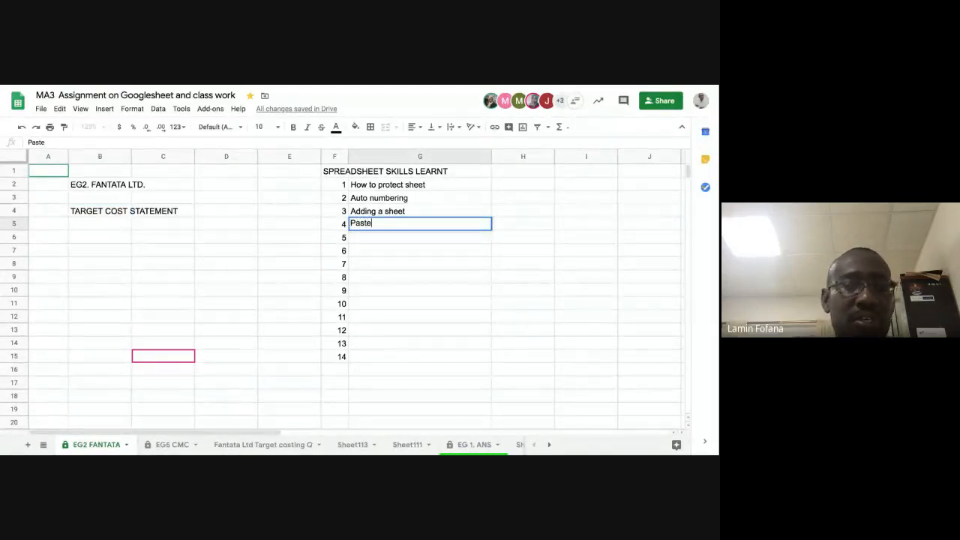
text( Spe)
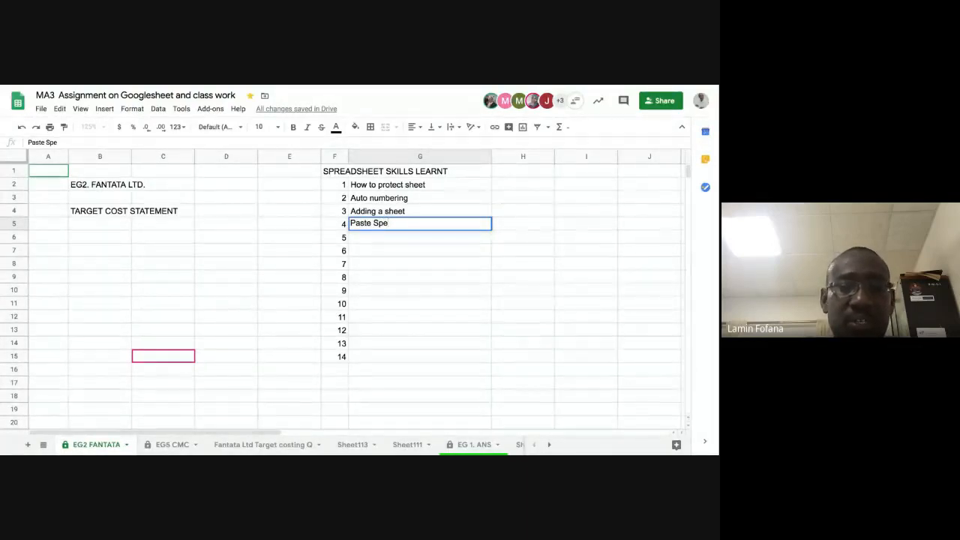
text(cial)
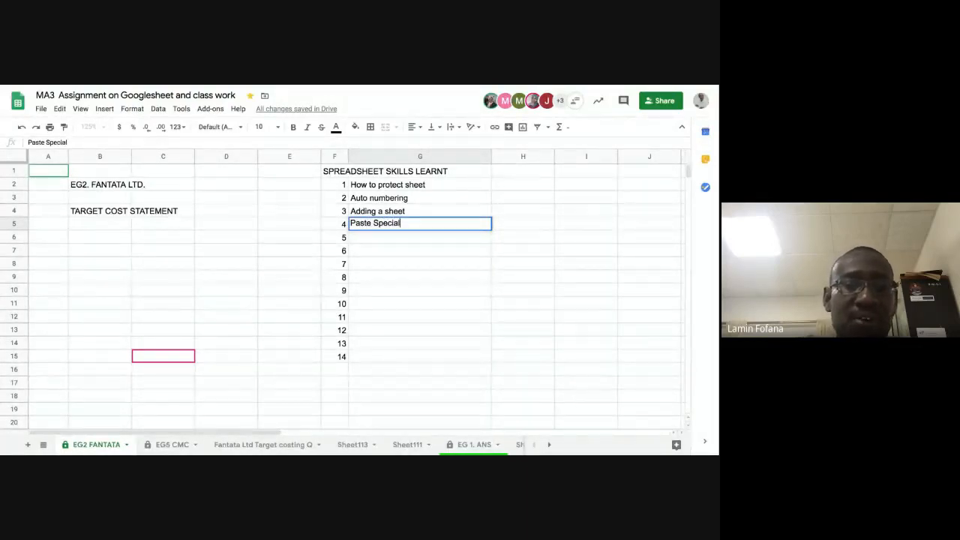
text( Values)
key(Return)
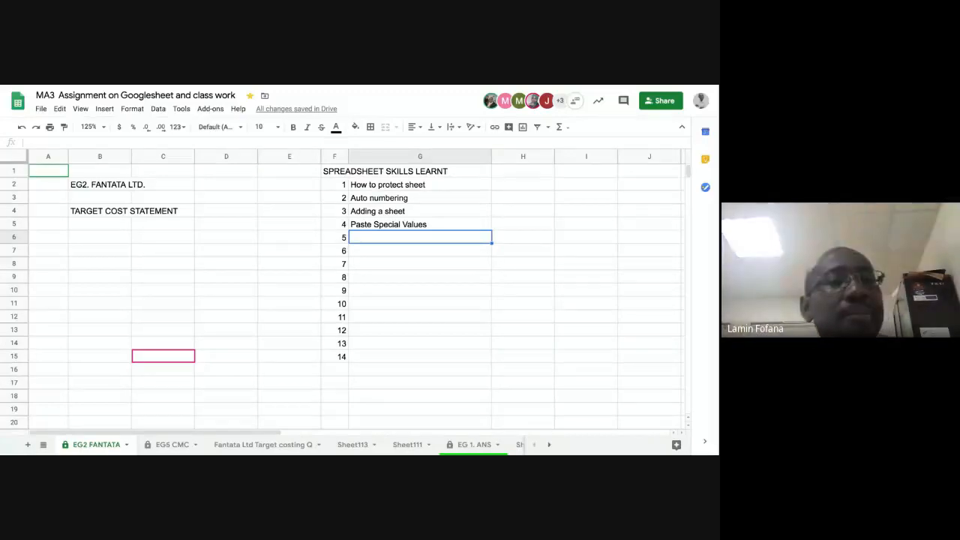
Step: Enter the section letter A in A4, beside the TARGET COST STATEMENT heading
click(108, 214)
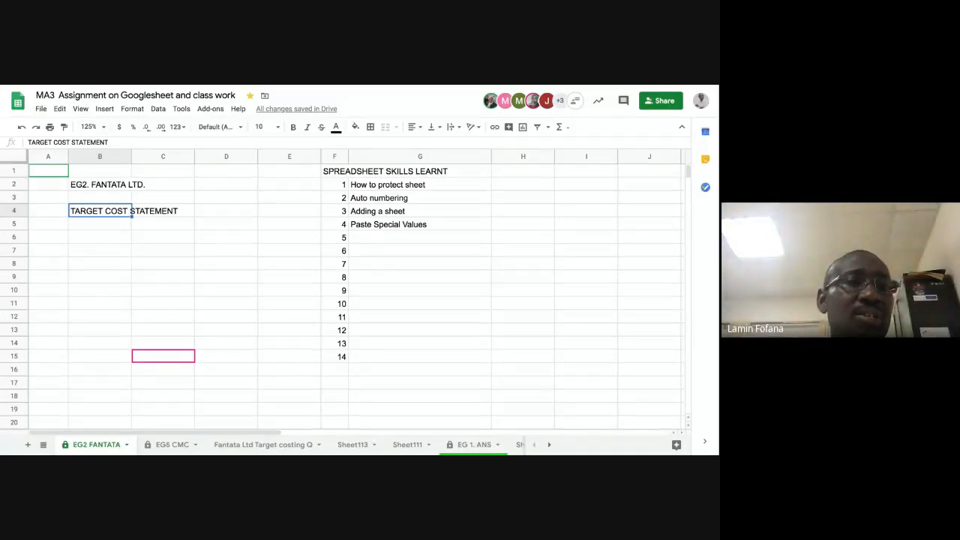
click(103, 237)
click(52, 211)
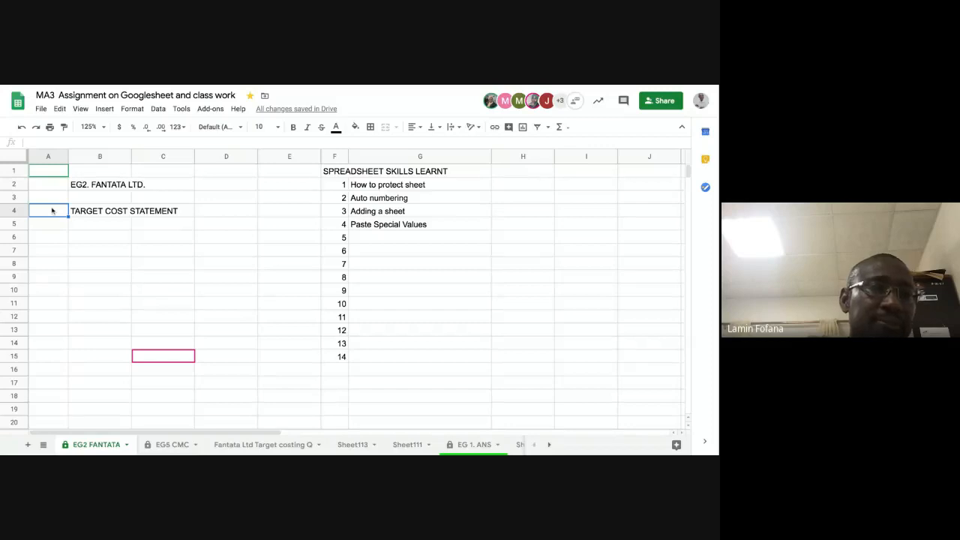
text(a)
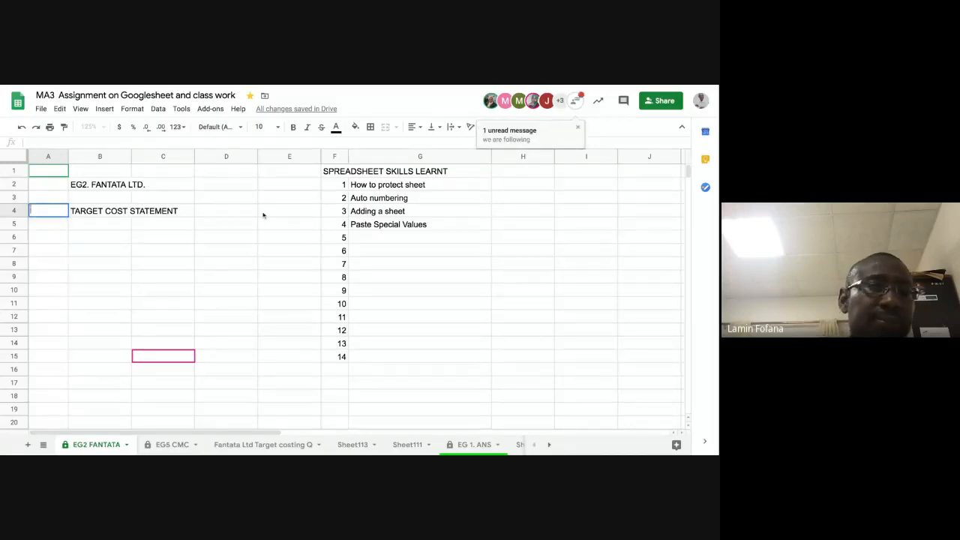
key(Escape)
key(Return)
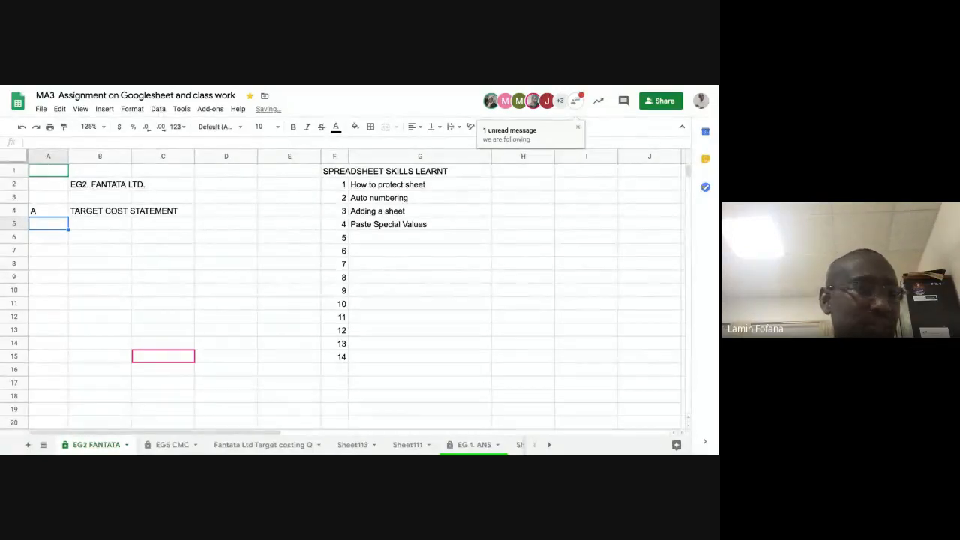
Step: Enter the label Target selling price in B6 and widen column B to fit it
click(108, 238)
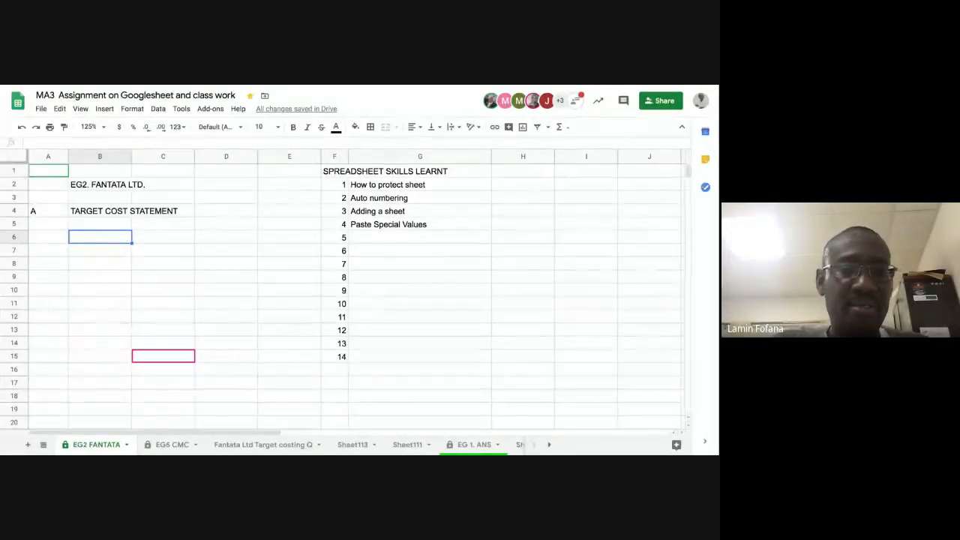
text(Targ)
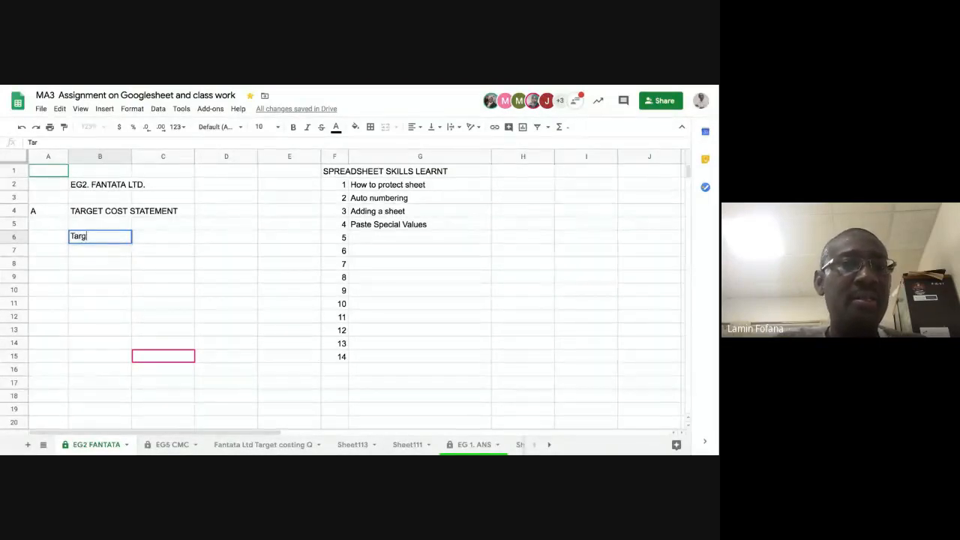
text(et se)
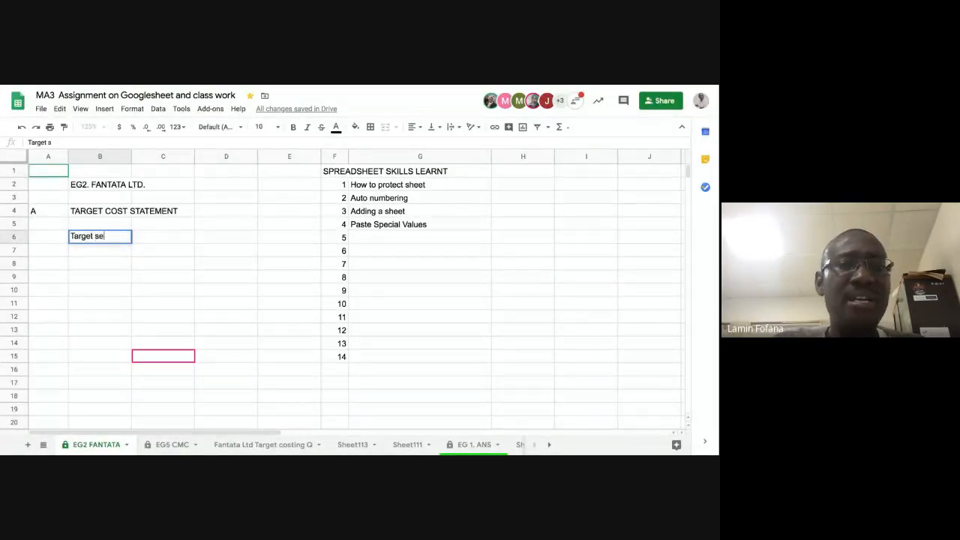
text(lling pr)
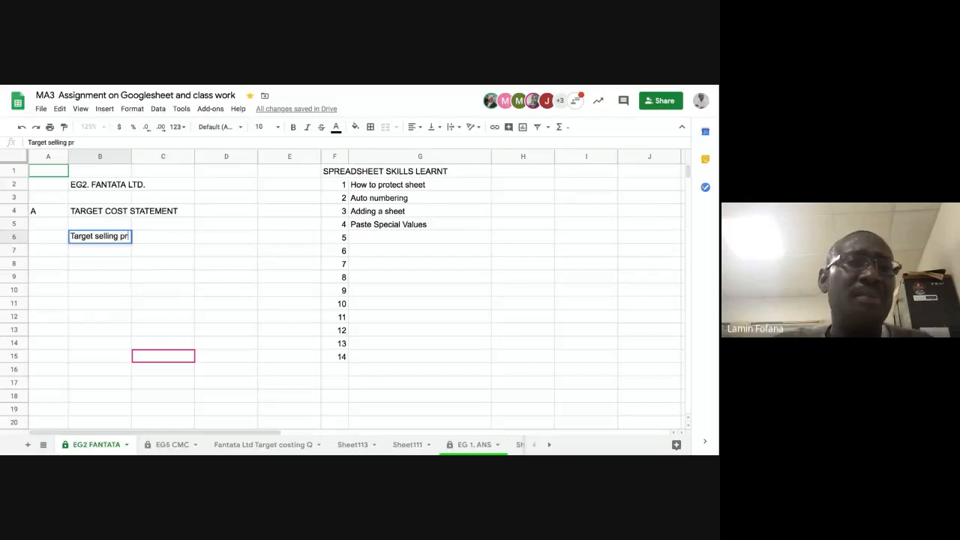
text(ice)
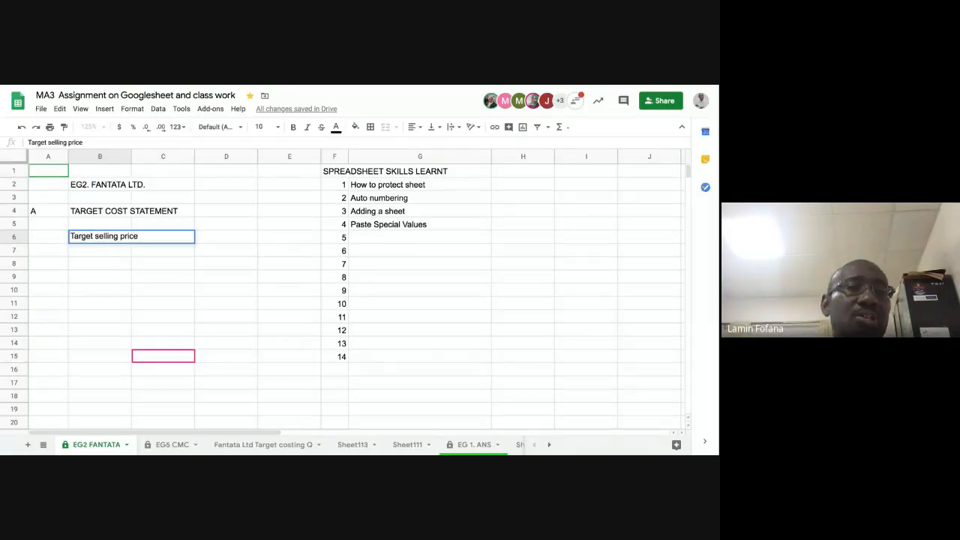
key(Return)
key(Up)
drag(131, 157, 162, 167)
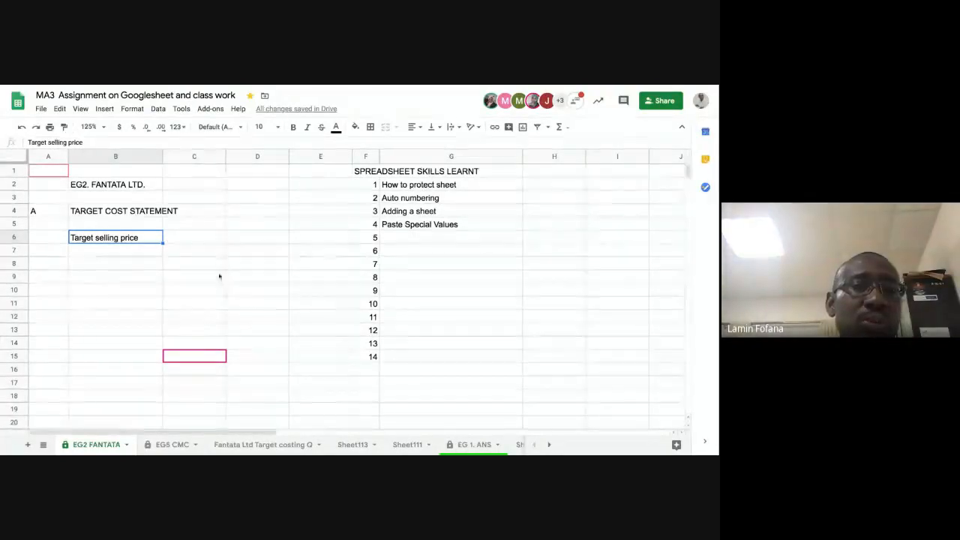
click(200, 239)
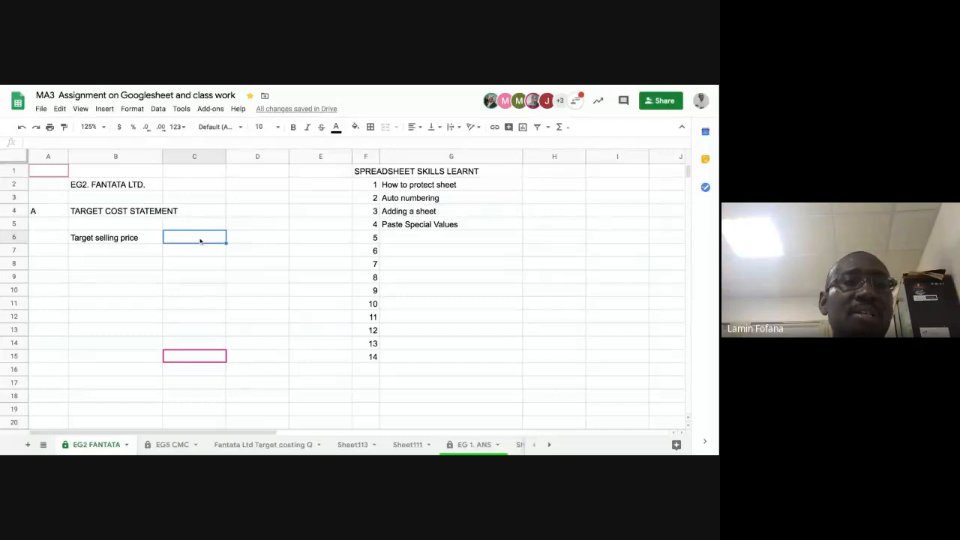
click(251, 238)
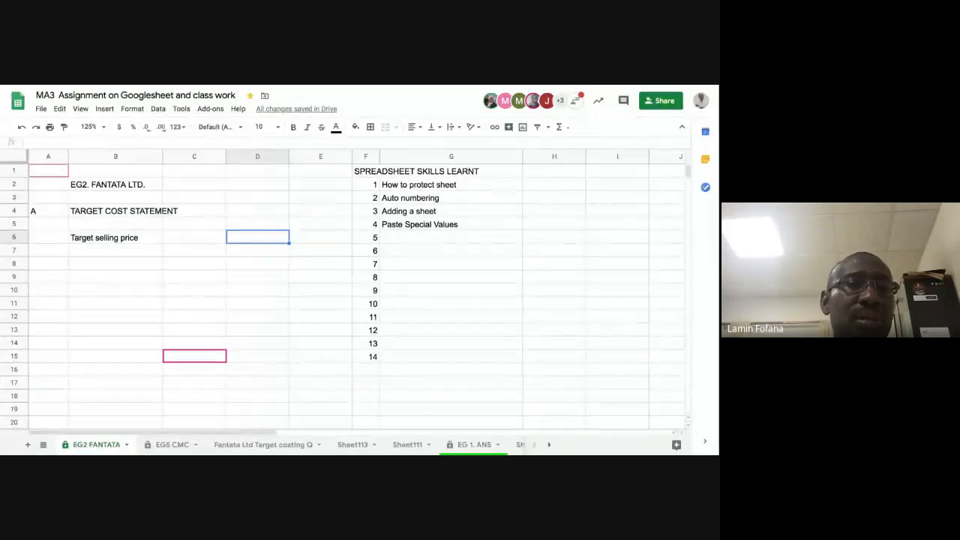
click(195, 236)
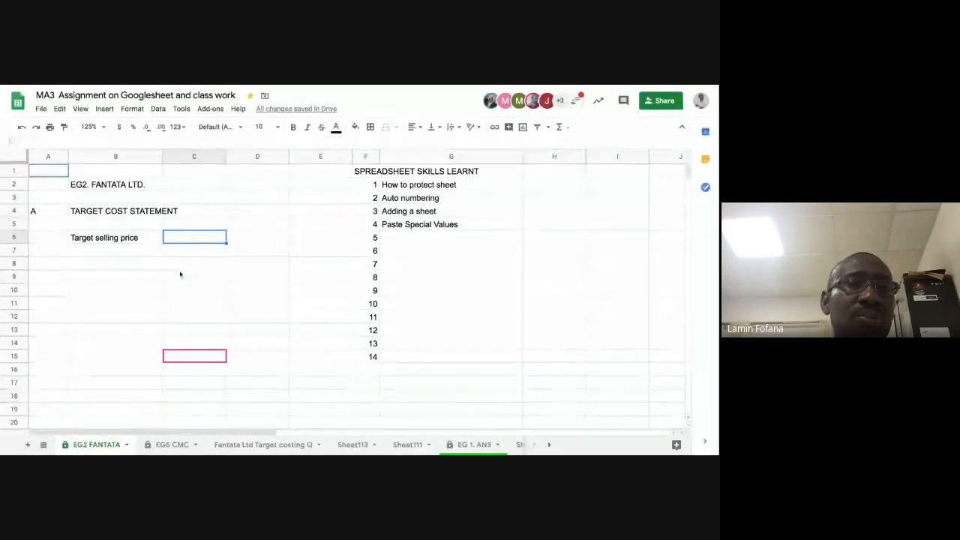
click(193, 156)
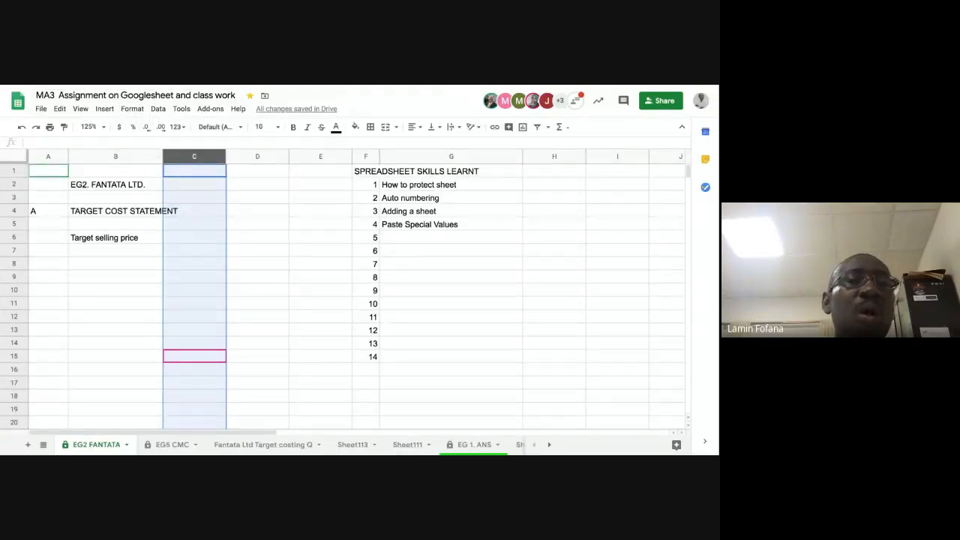
click(132, 109)
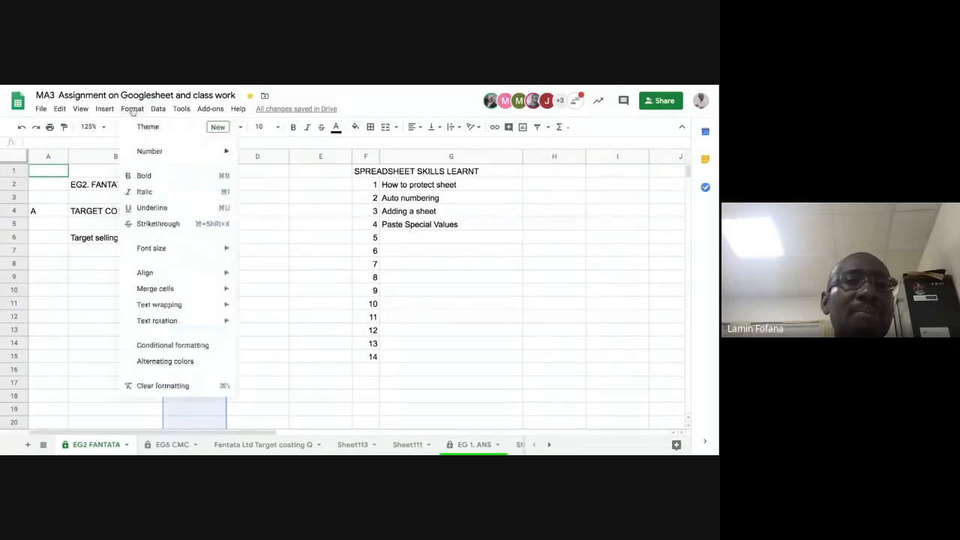
mouse_move(156, 157)
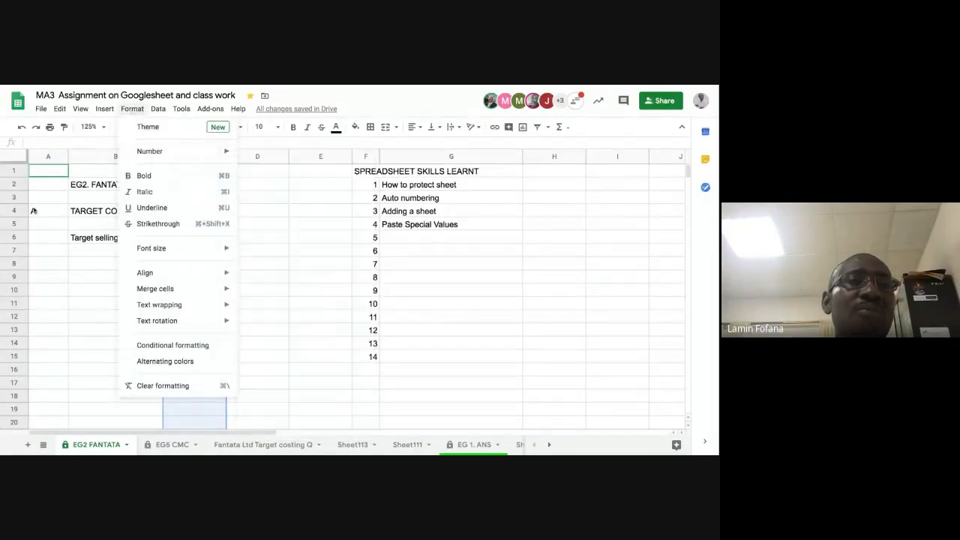
click(42, 240)
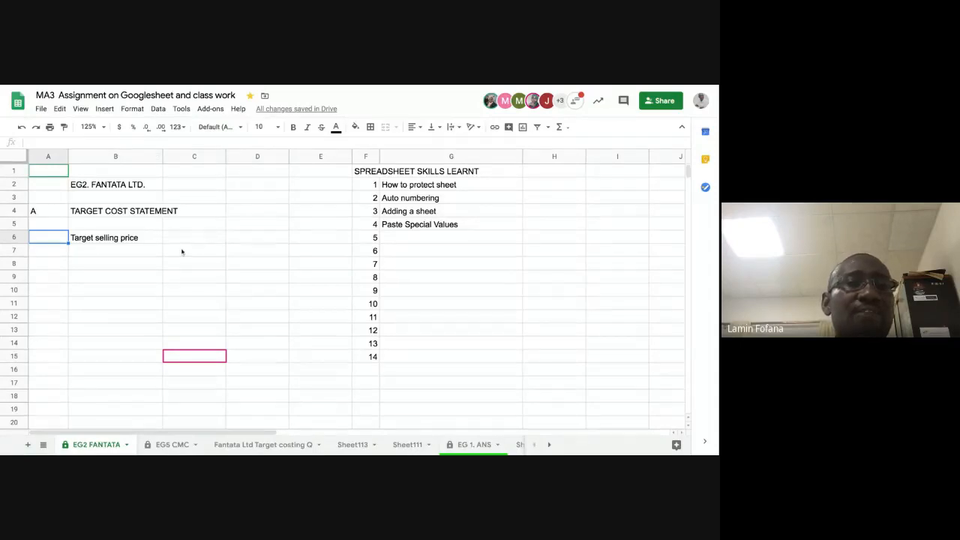
Step: Format the whole of column C as percent
click(195, 156)
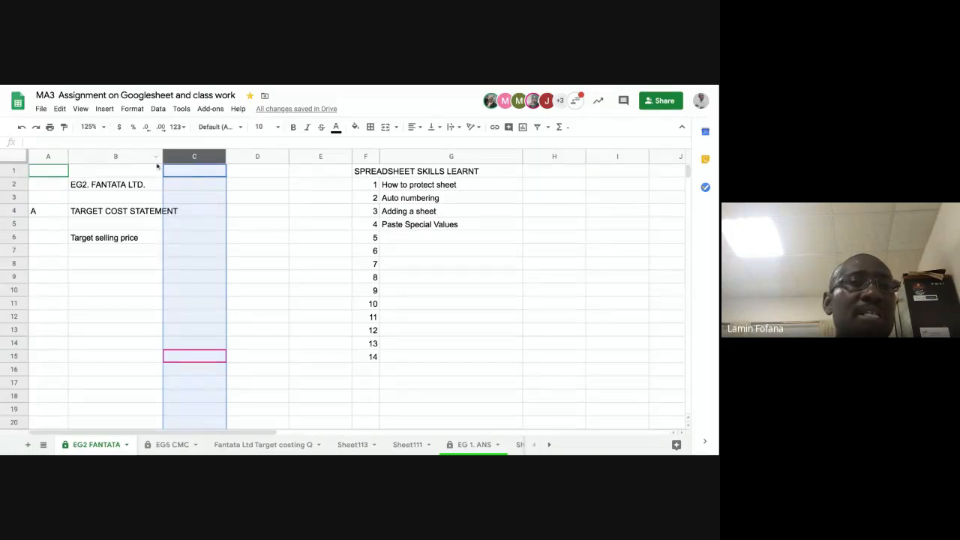
click(132, 128)
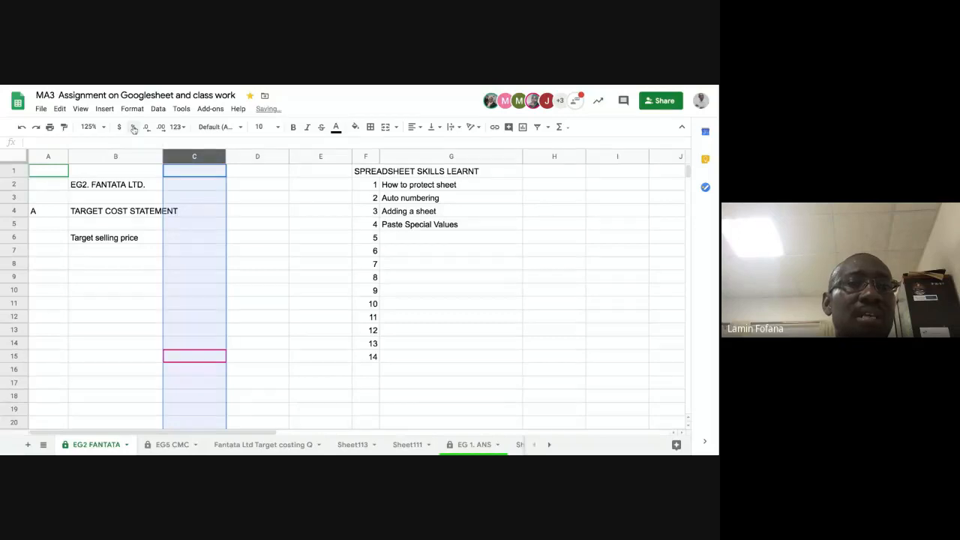
click(185, 238)
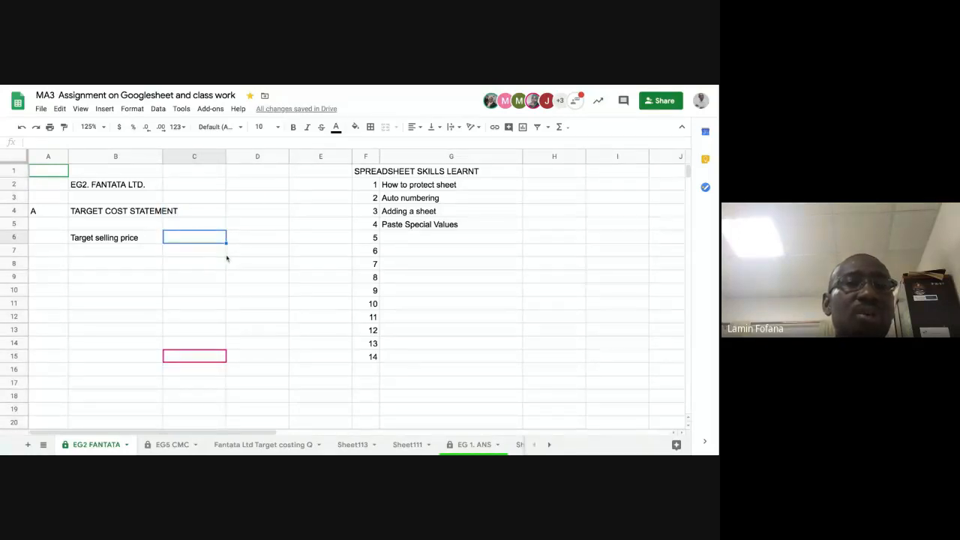
Step: Apply the Financial number format to the whole of column D
click(257, 157)
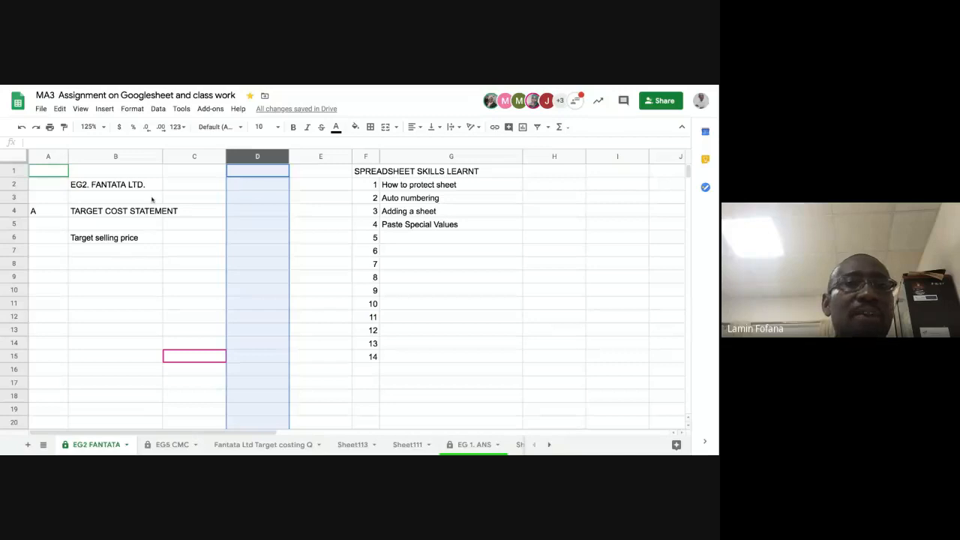
click(130, 109)
mouse_move(148, 155)
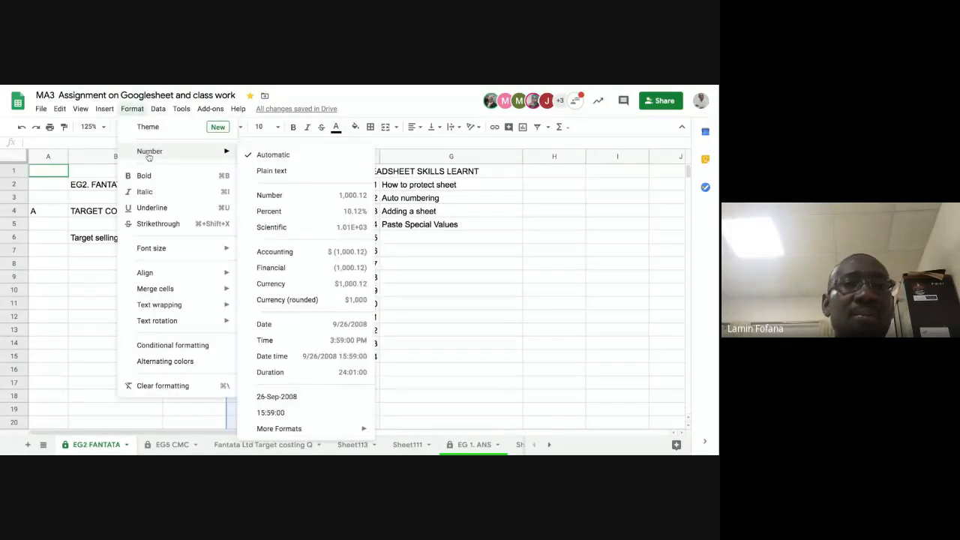
click(288, 269)
click(262, 254)
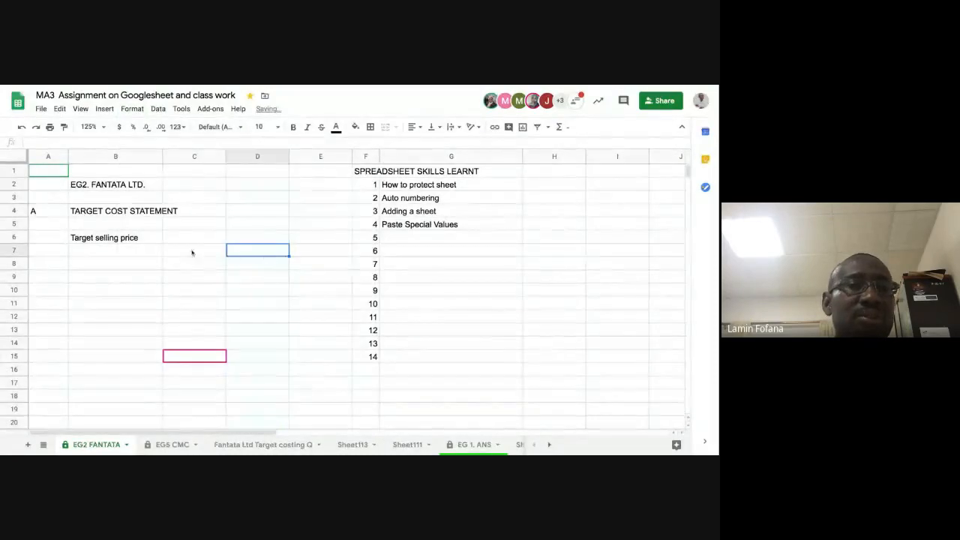
Step: Enter 75 in D6 as the target selling price
click(184, 239)
click(255, 239)
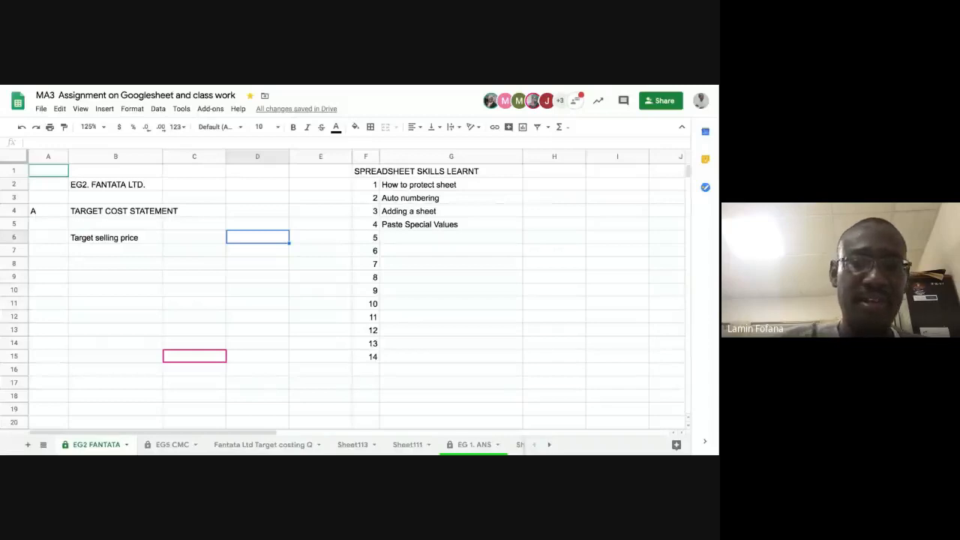
text(75)
key(Return)
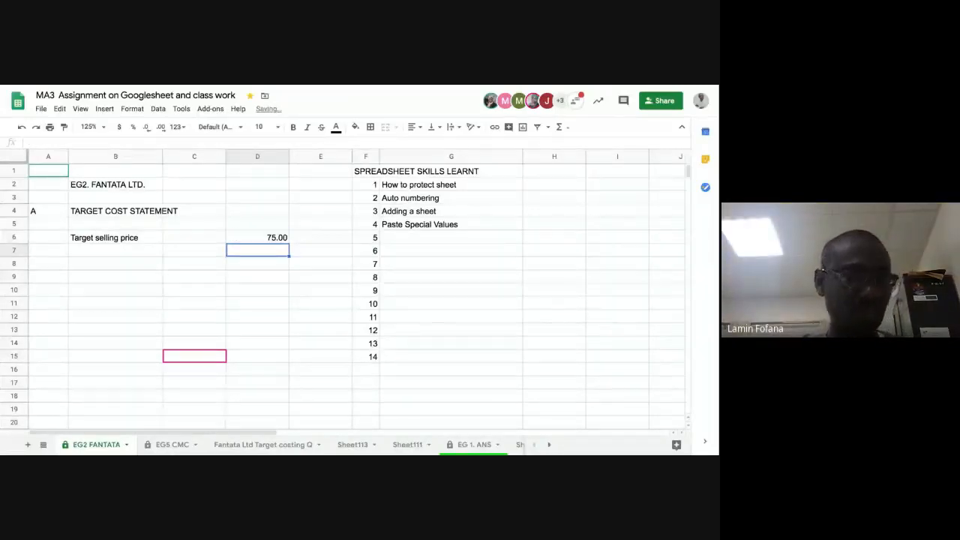
Step: Enter the label Target profit in B7, below Target selling price
key(Left)
key(Left)
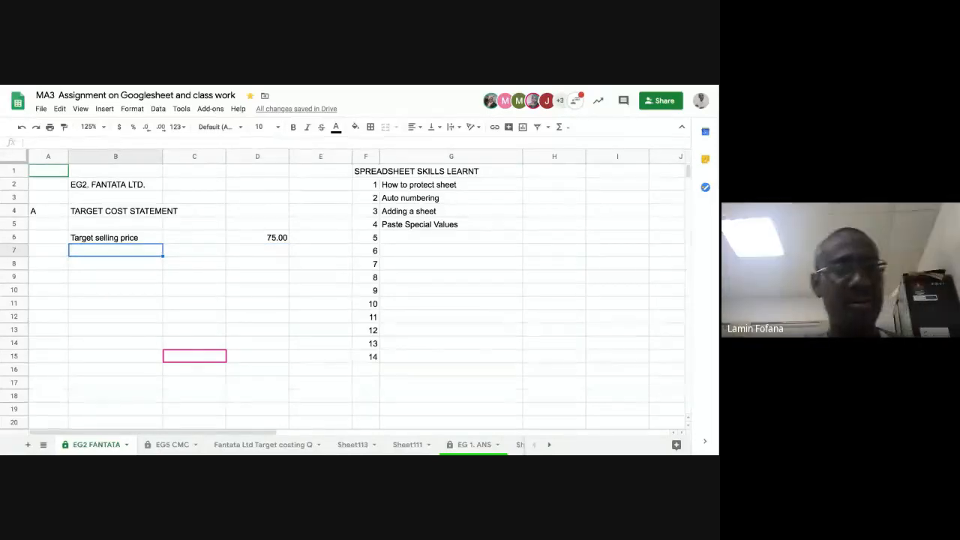
text(T)
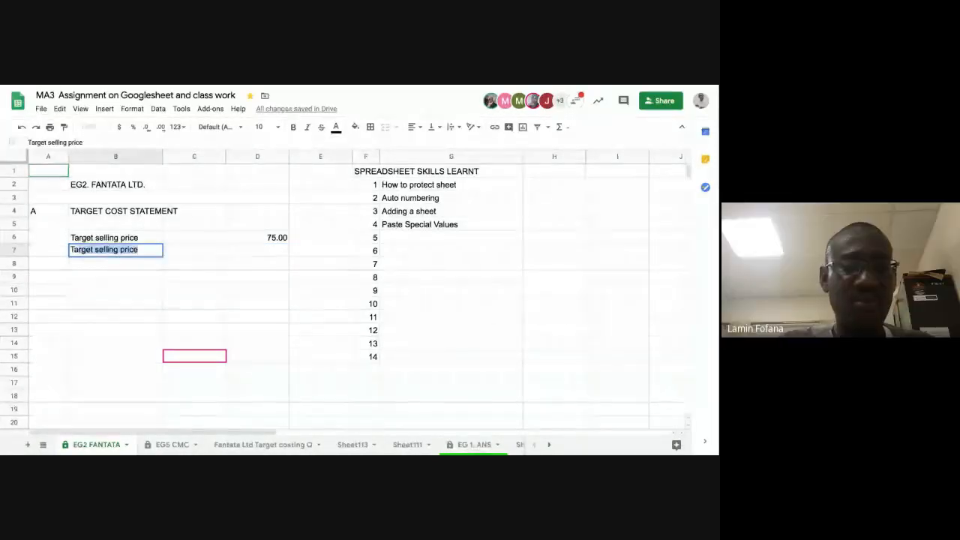
text(arget)
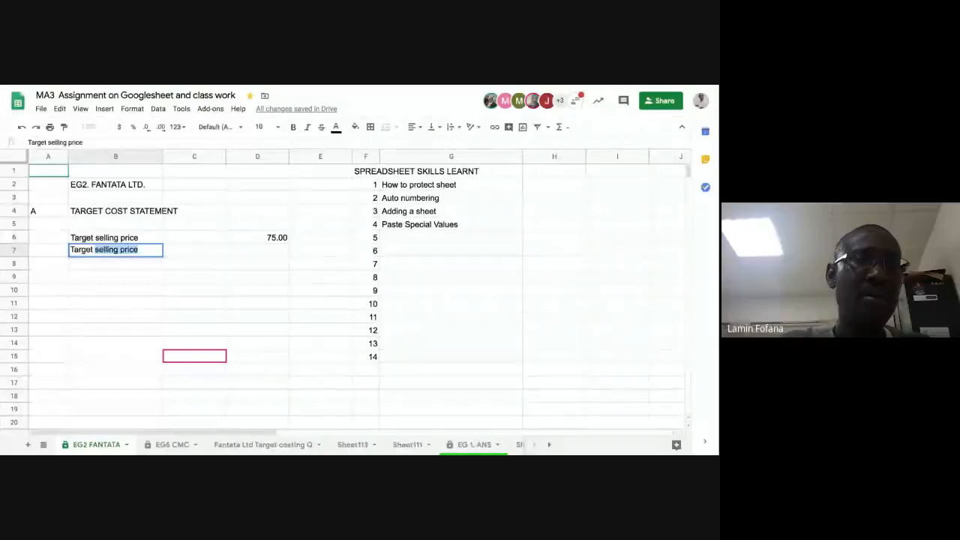
text(profit)
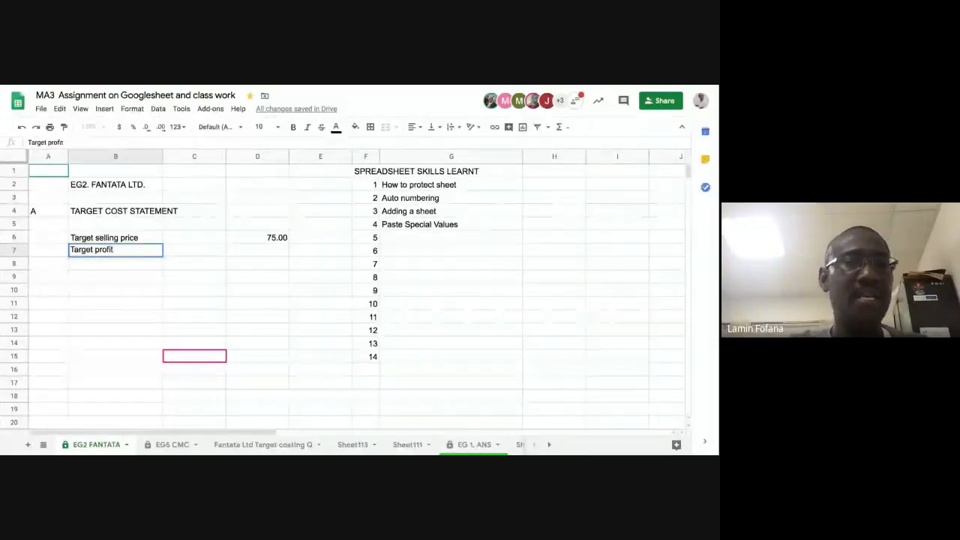
key(Return)
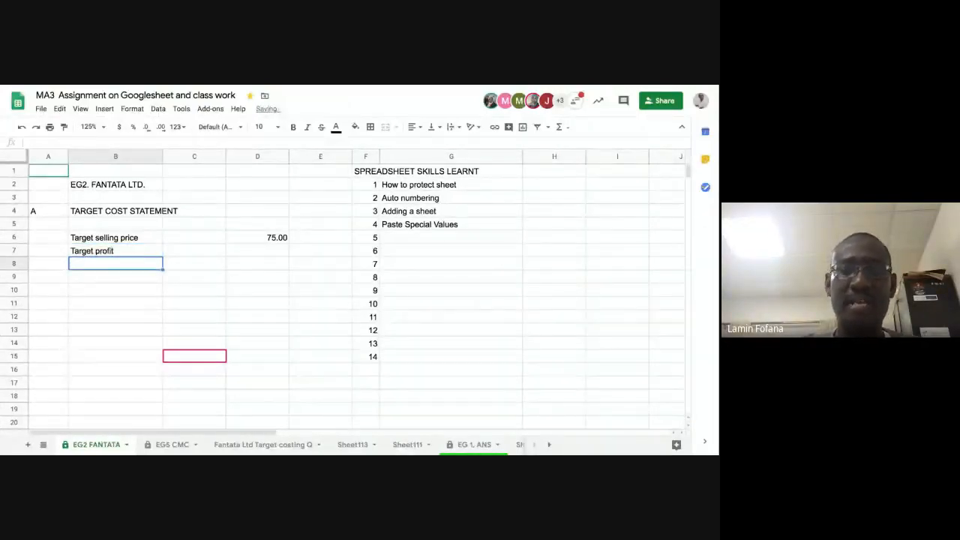
Step: Enter 12% in C7 as the target profit percentage
key(Up)
key(Right)
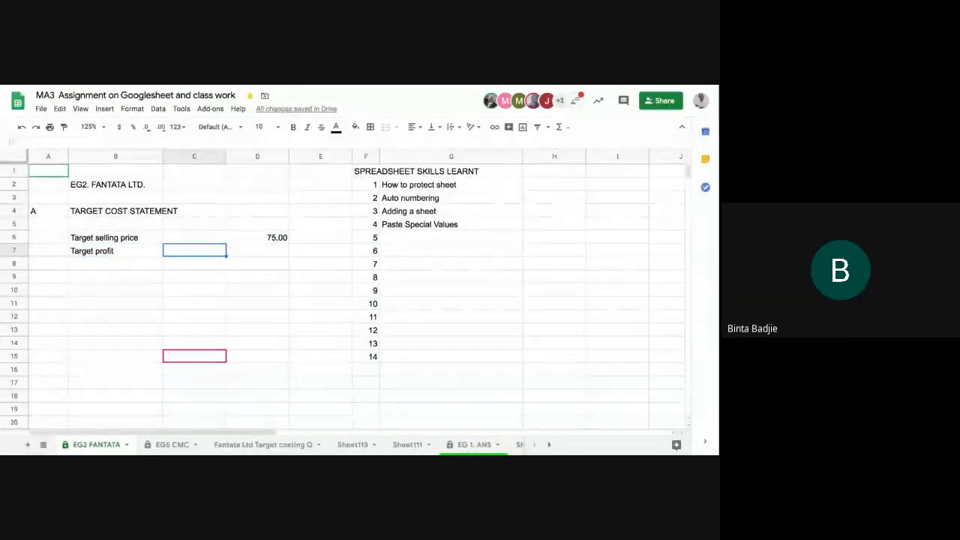
text(12%)
key(Return)
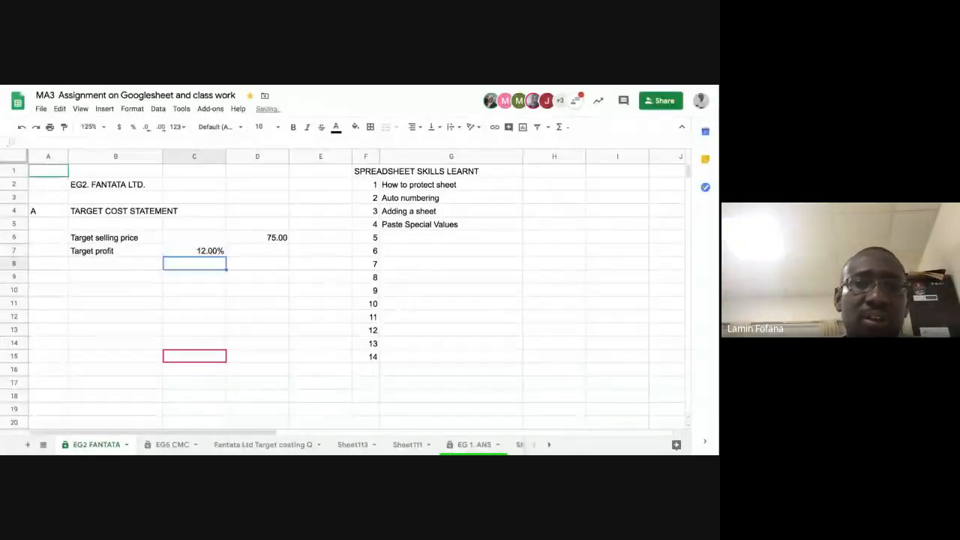
Step: Calculate the target profit in D7 with the formula =D6*C7
click(258, 251)
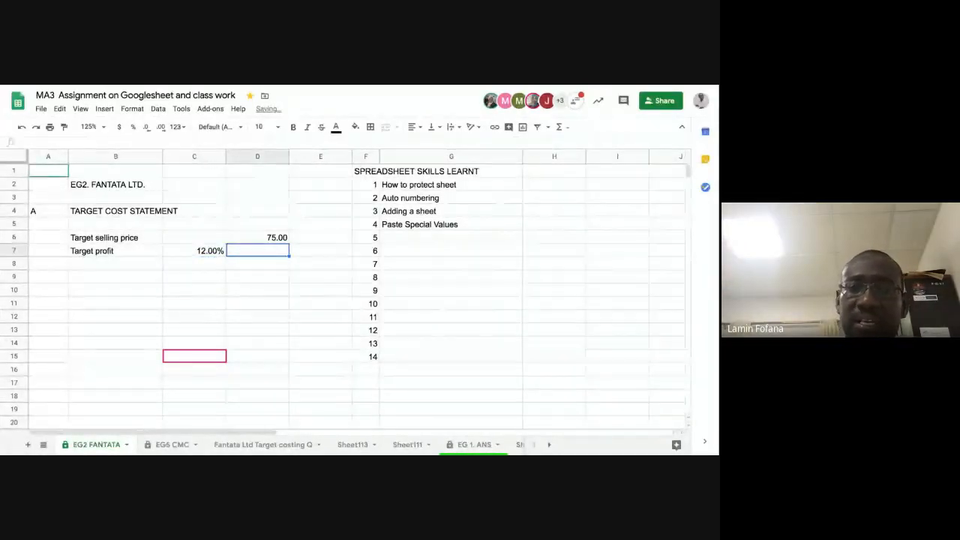
text(=)
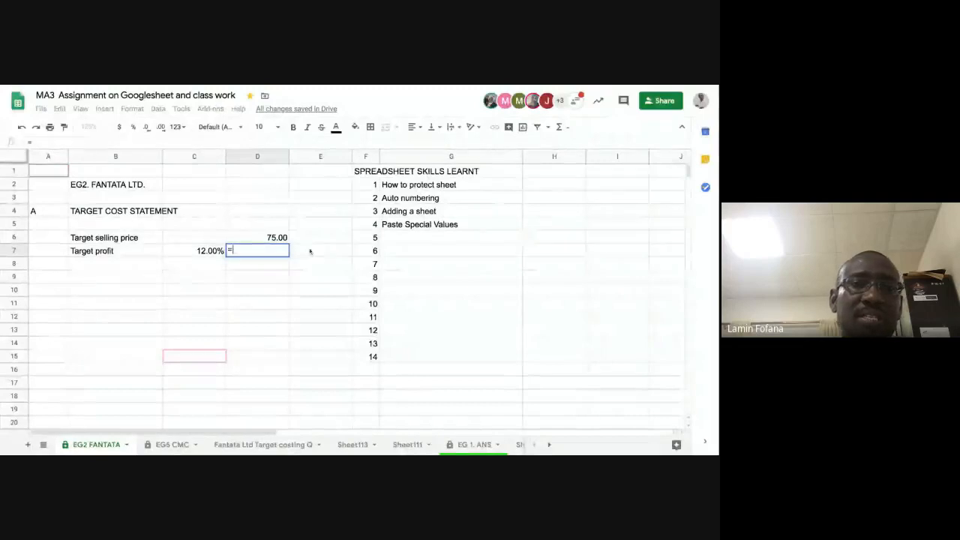
click(275, 239)
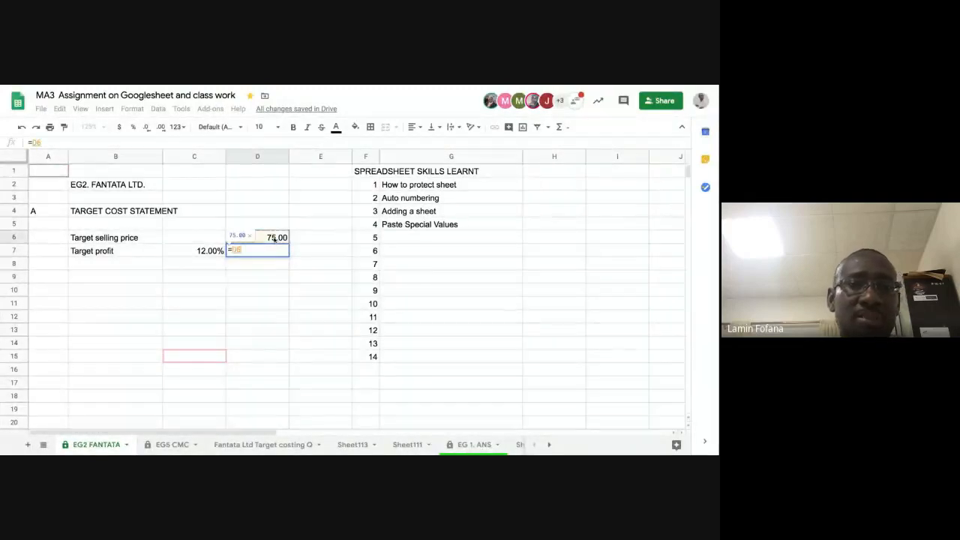
text(*)
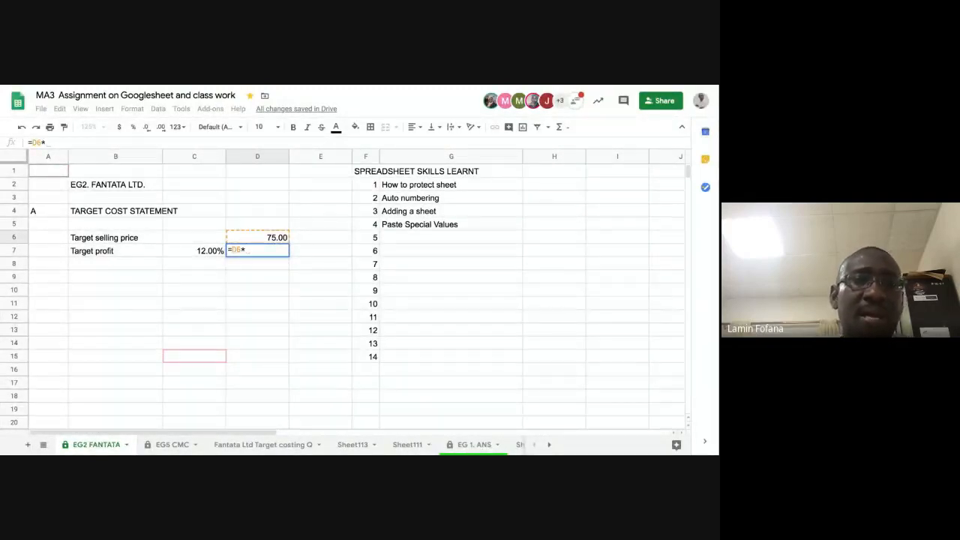
click(211, 252)
key(Return)
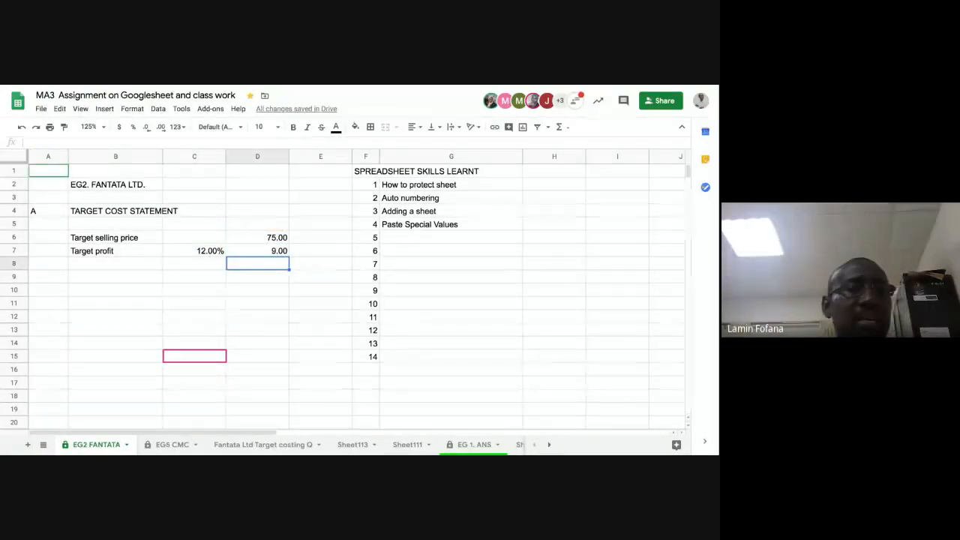
Step: Enter the label Target cost in B9, leaving row 8 blank
click(137, 281)
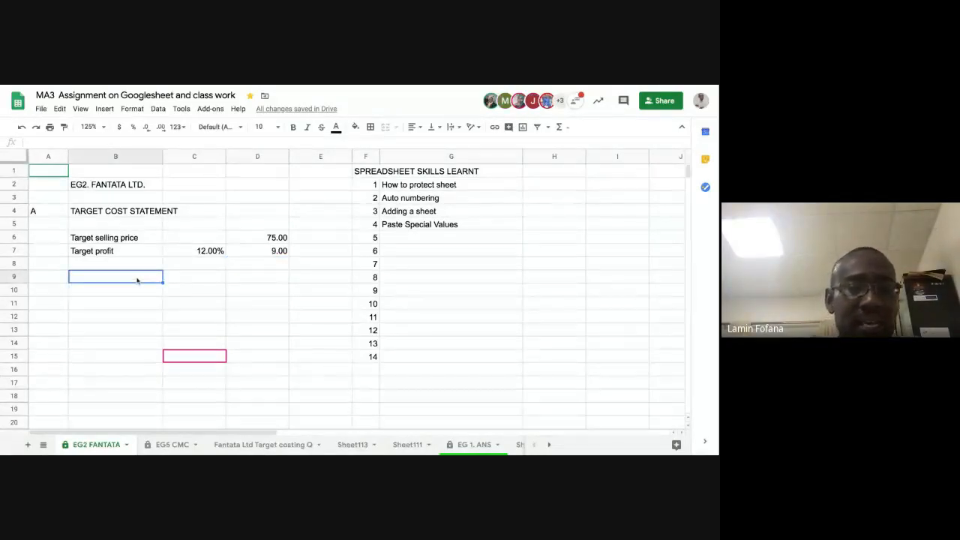
text(Target)
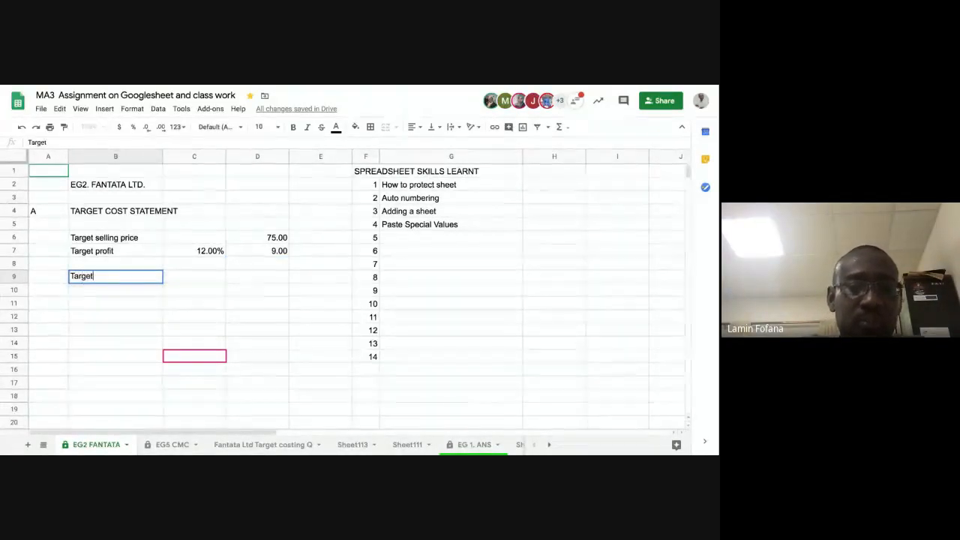
text( cost)
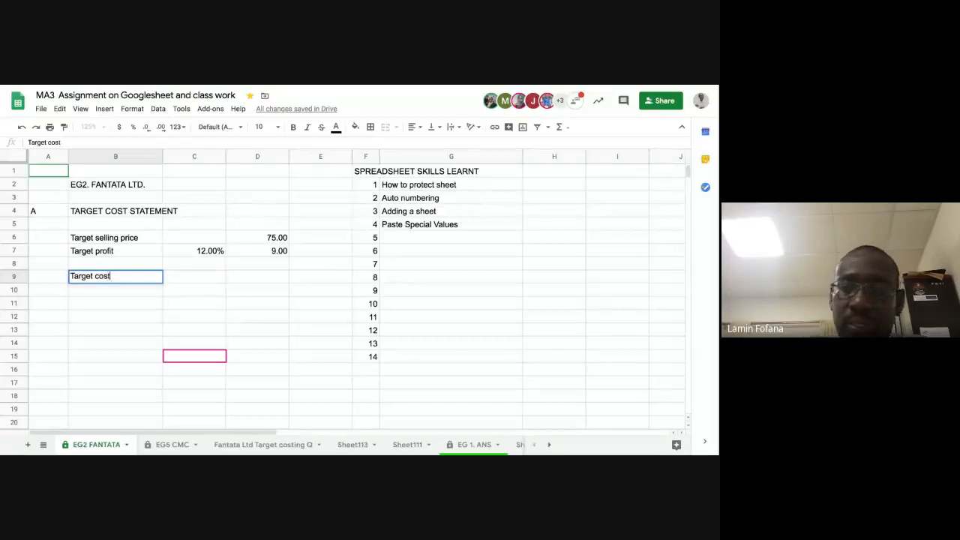
key(Tab)
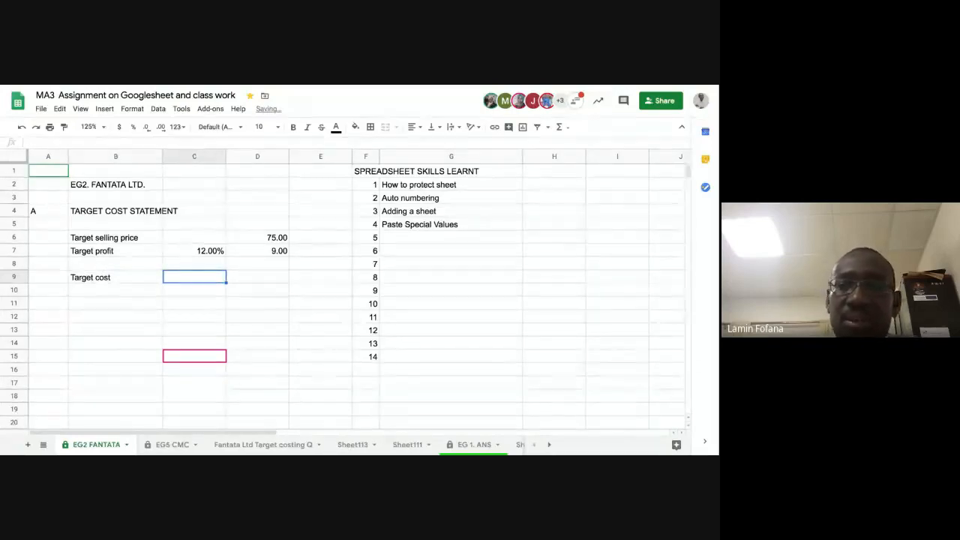
Step: Calculate the target cost in D9 with the formula =D6-D7
key(Tab)
text(=)
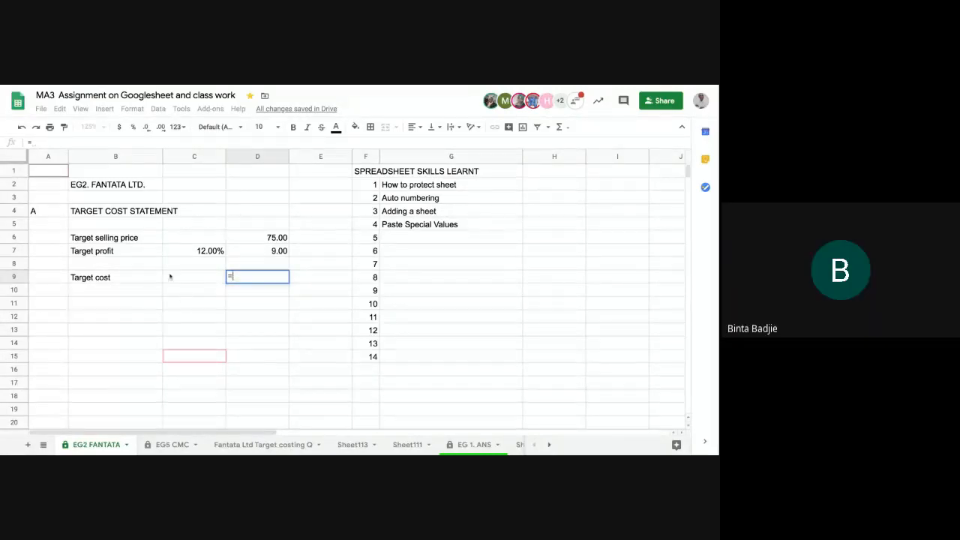
click(269, 237)
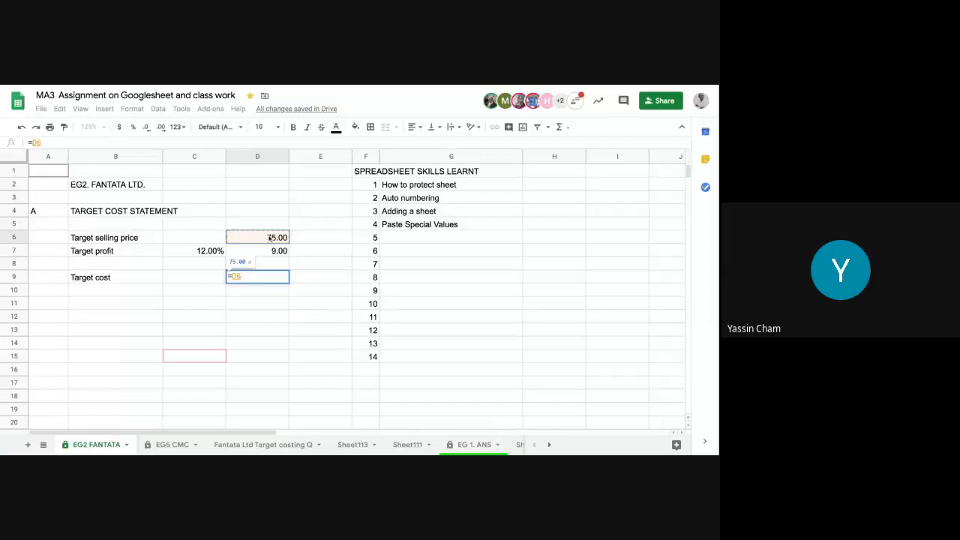
text(-)
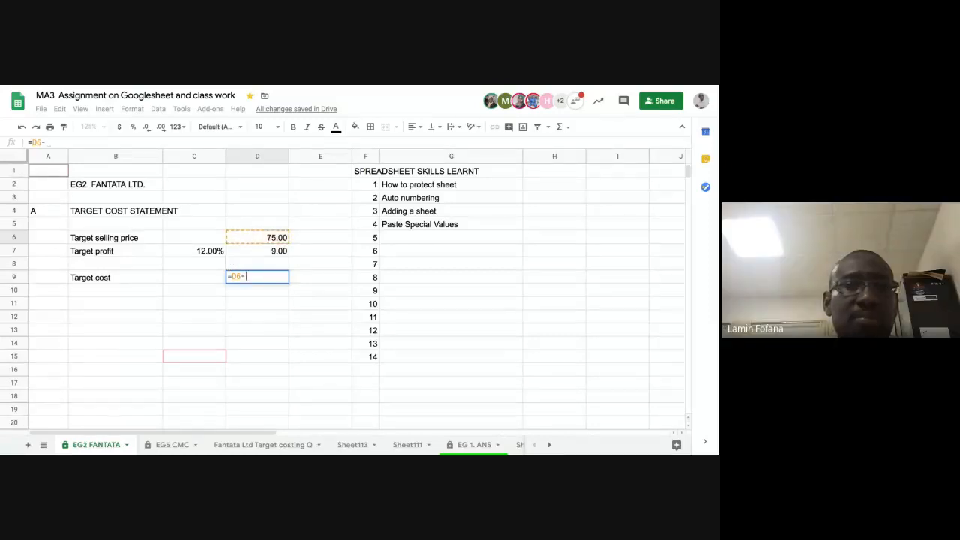
click(264, 252)
key(Return)
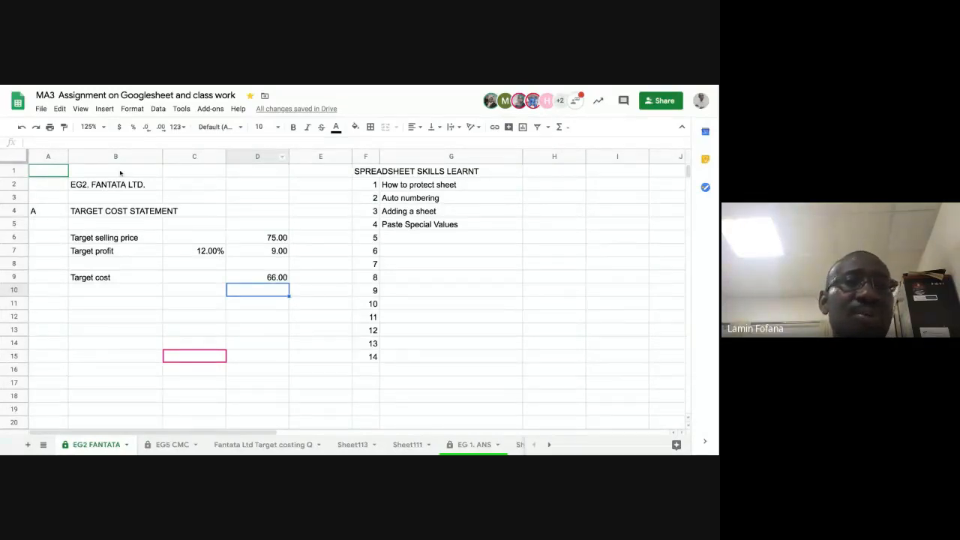
Step: Merge B2:D2 and centre the EG2. FANTATA LTD. title across the merged cell
click(117, 185)
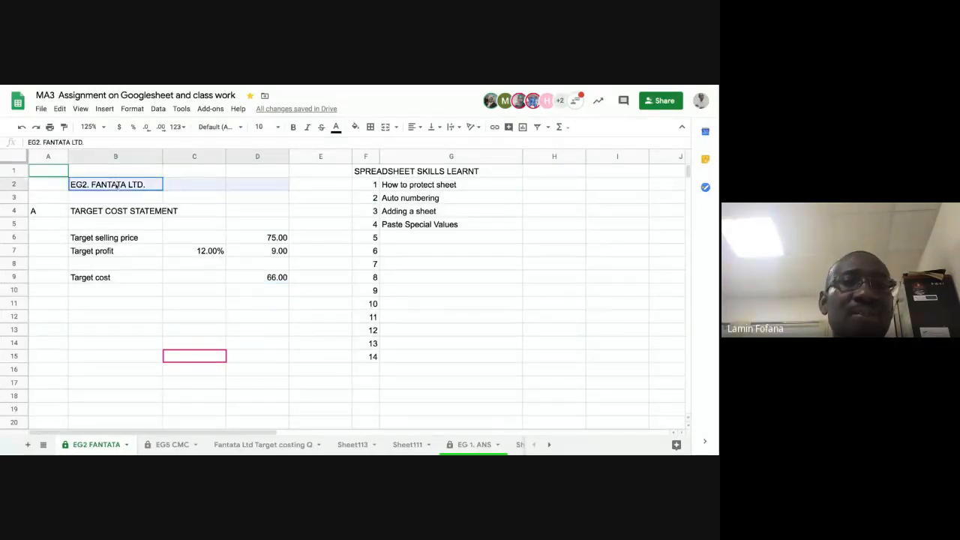
click(385, 127)
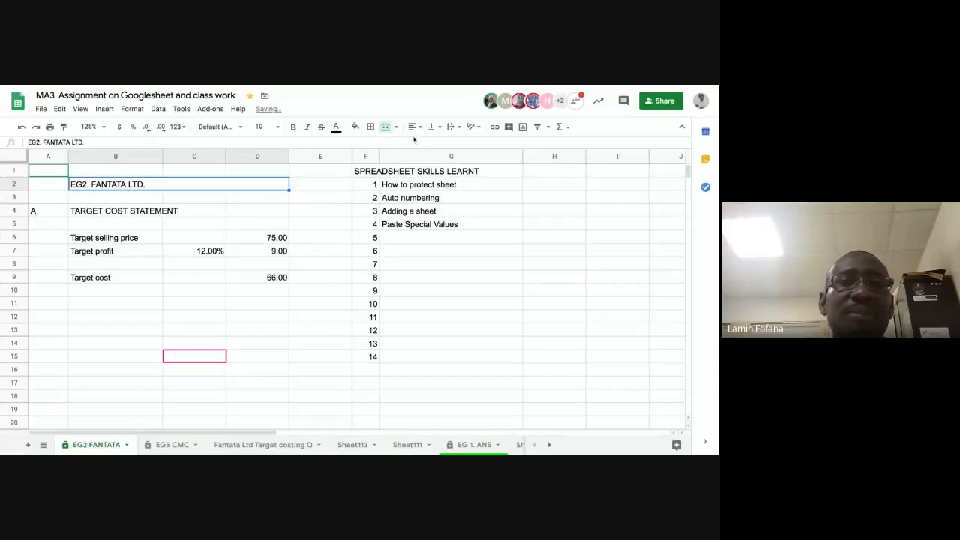
click(420, 130)
click(425, 145)
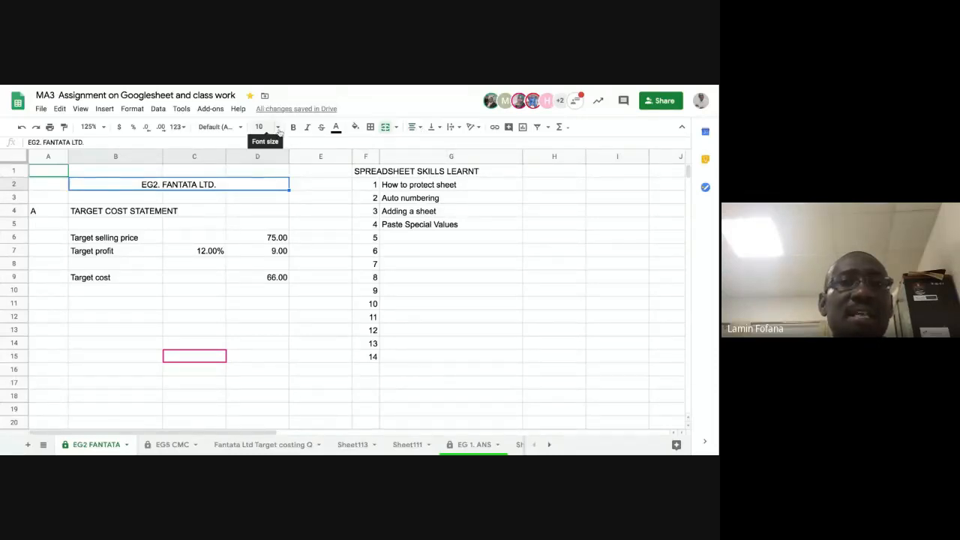
Step: Make the EG2. FANTATA LTD. title blue and bold
click(336, 129)
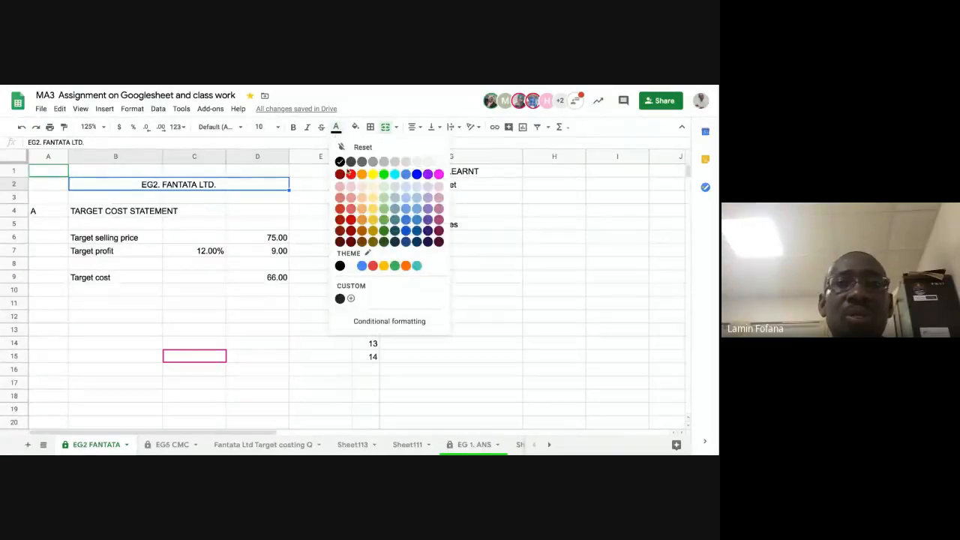
click(403, 237)
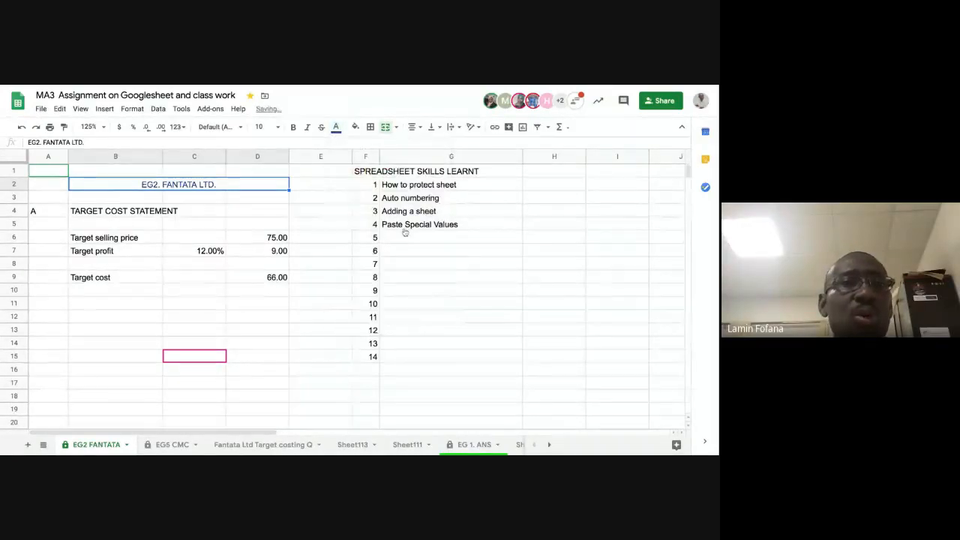
click(292, 127)
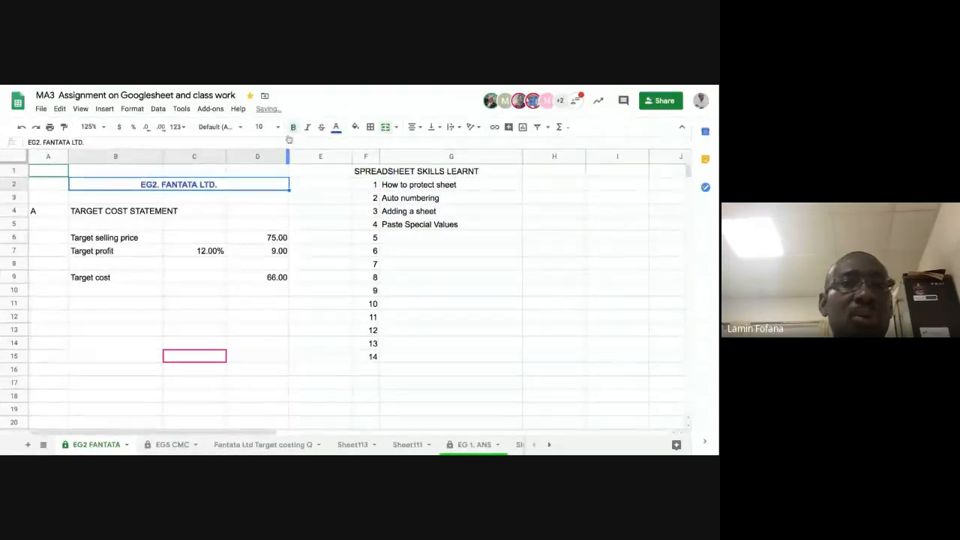
Step: Set the font size of the entire sheet to 12
click(203, 239)
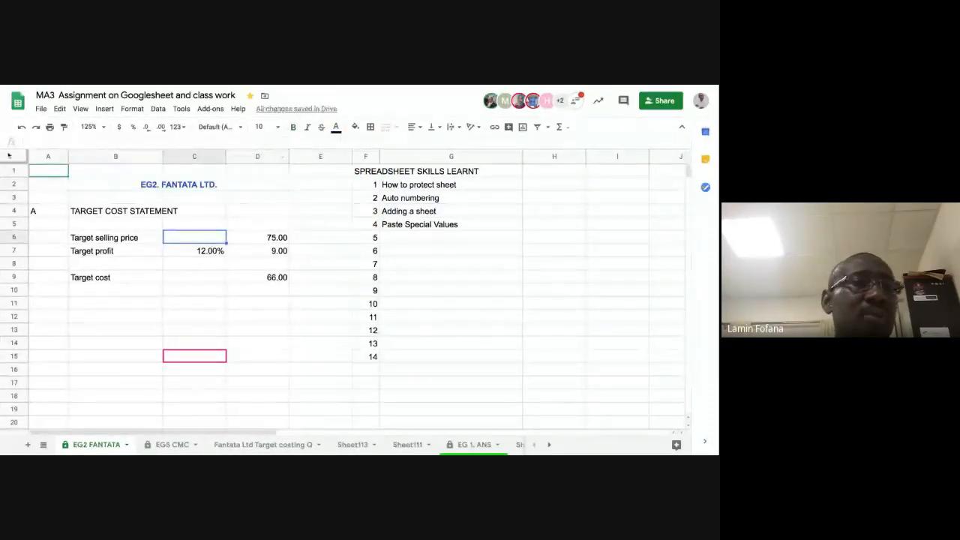
key(ctrl+a)
click(279, 129)
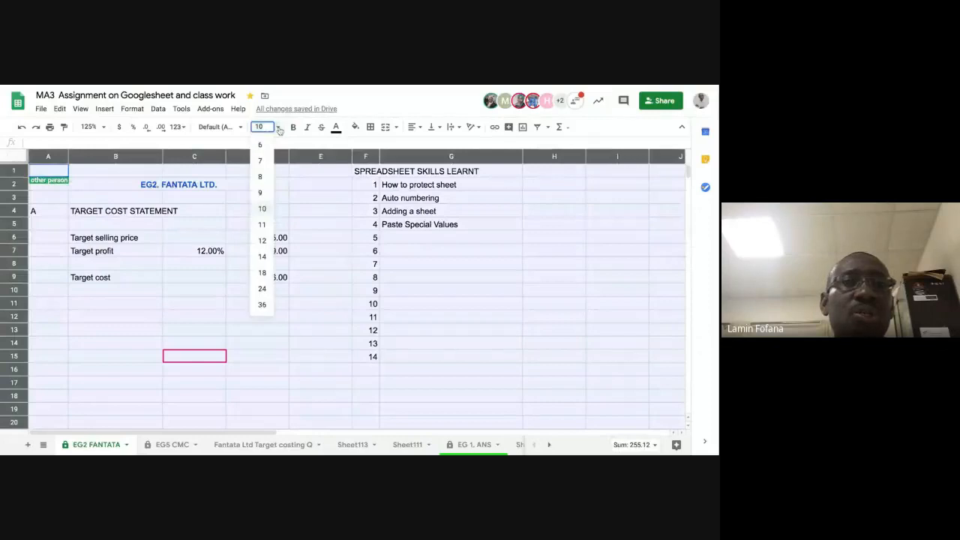
click(263, 240)
click(244, 234)
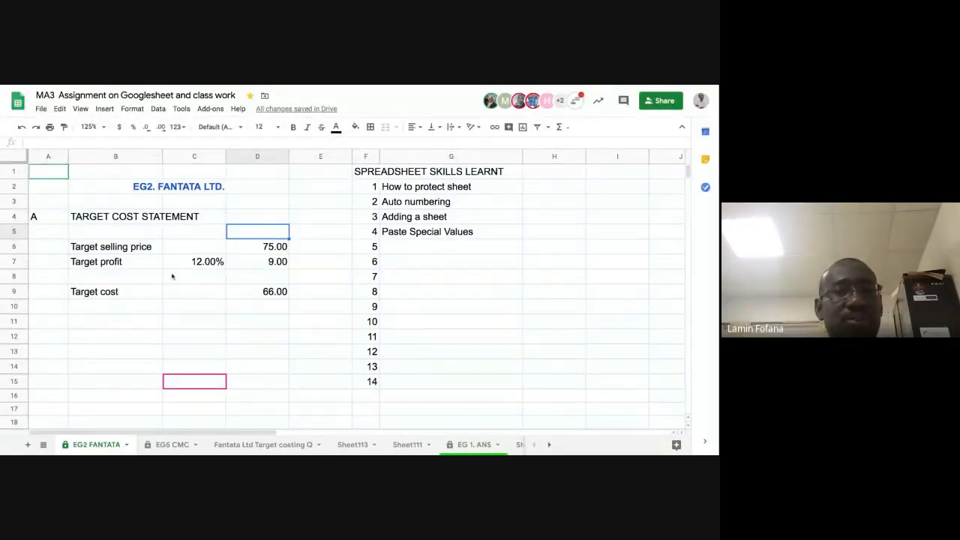
Step: Change the text colour of the EG2. FANTATA LTD. title to dark green
click(180, 190)
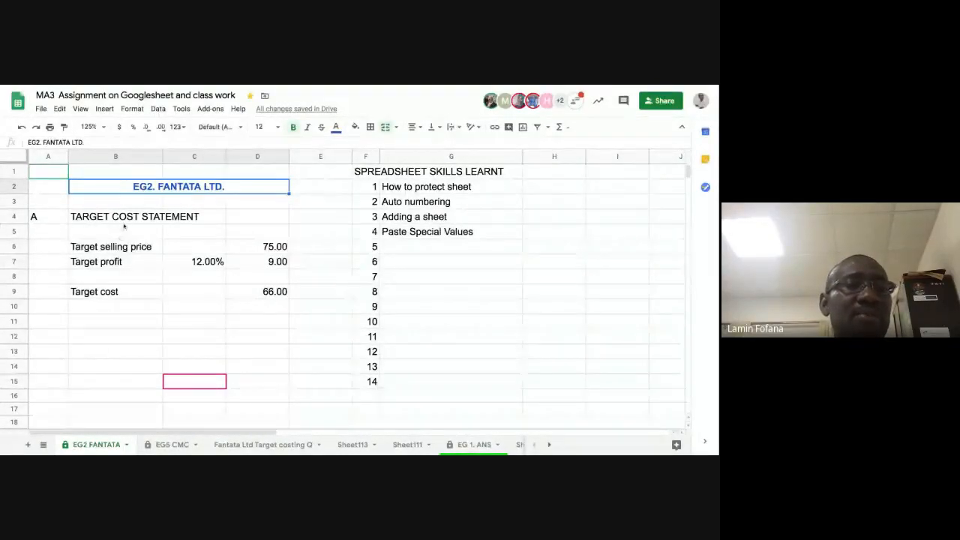
click(336, 127)
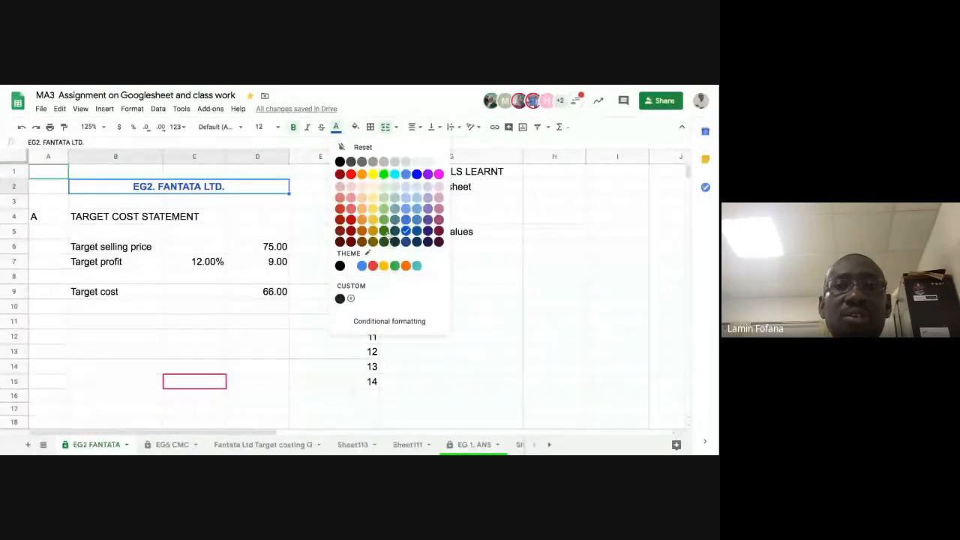
click(394, 267)
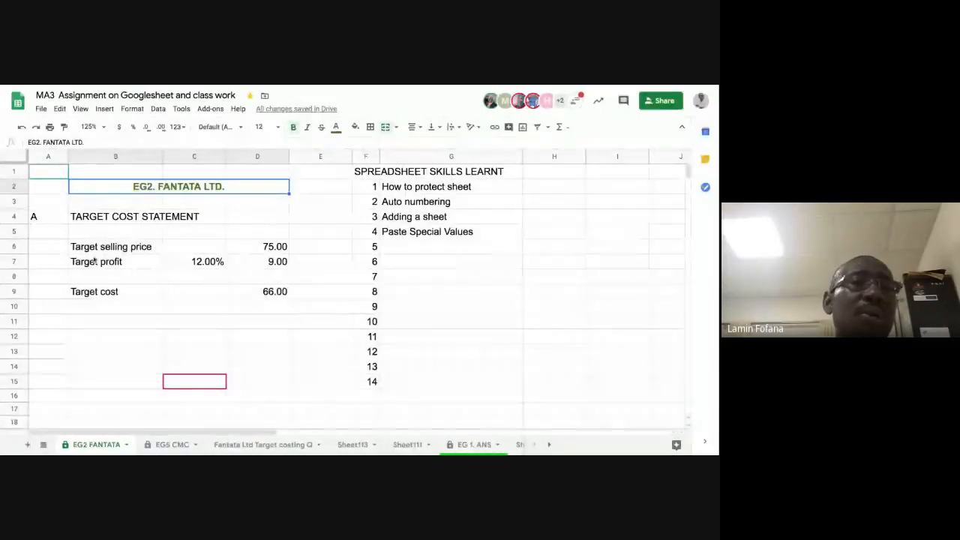
click(122, 217)
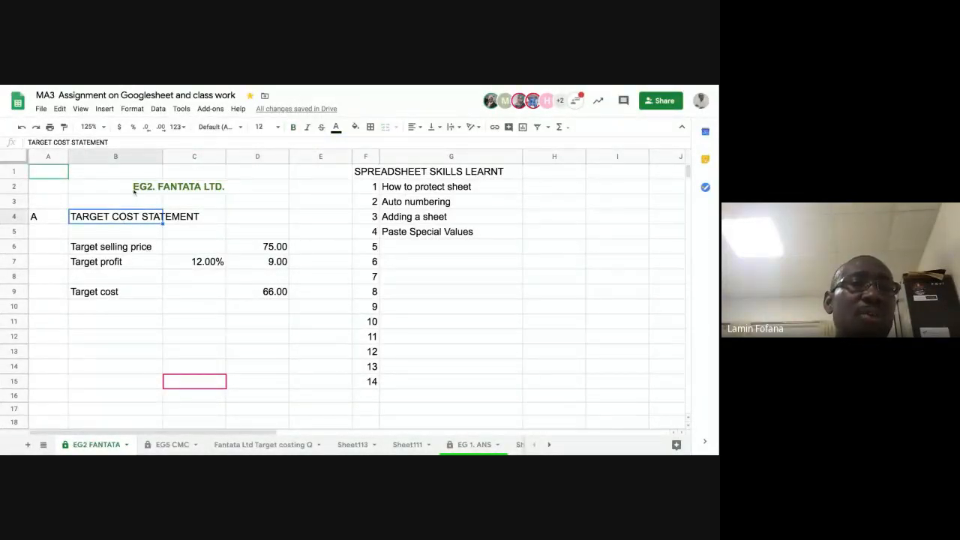
click(134, 193)
click(126, 217)
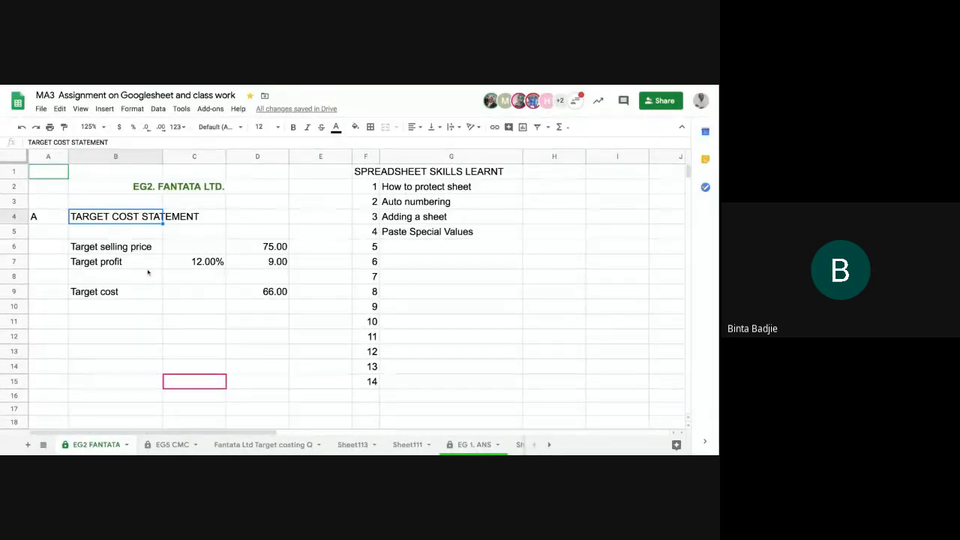
click(147, 189)
click(147, 216)
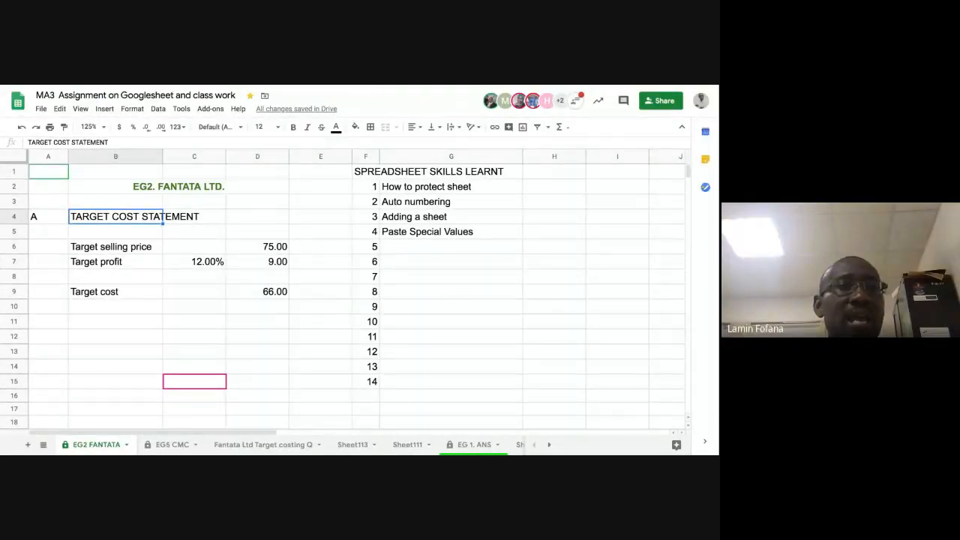
Step: Copy the EG2. FANTATA LTD. title's formatting onto the TARGET COST STATEMENT heading in row 4
click(167, 188)
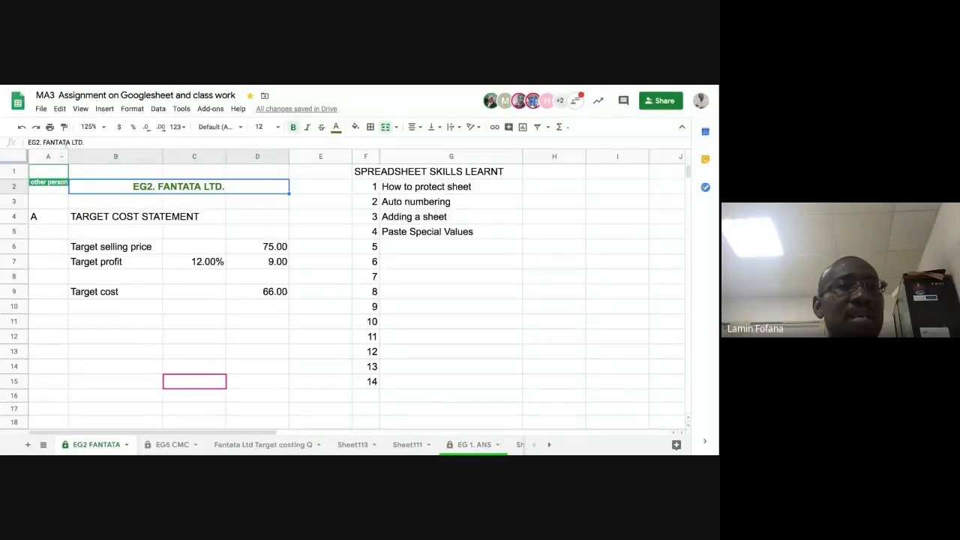
click(64, 127)
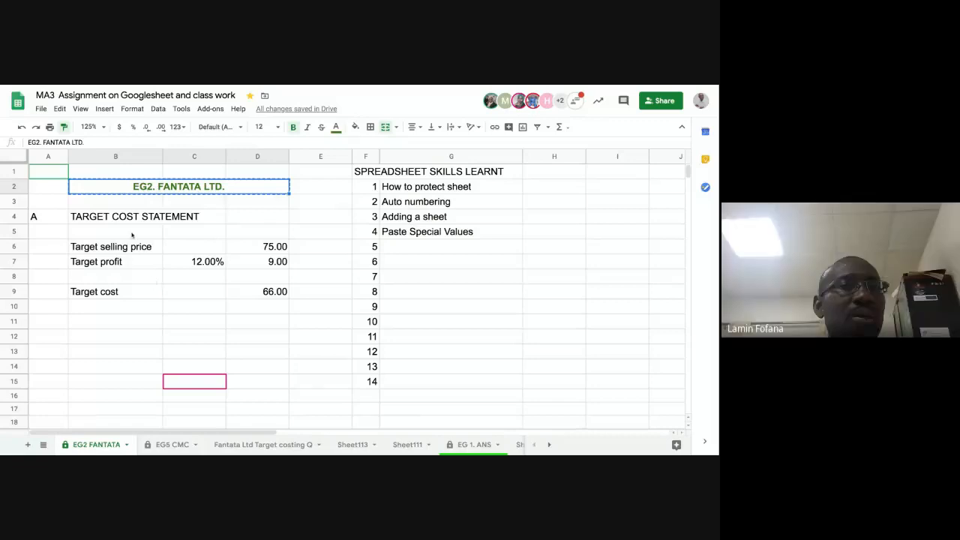
click(124, 217)
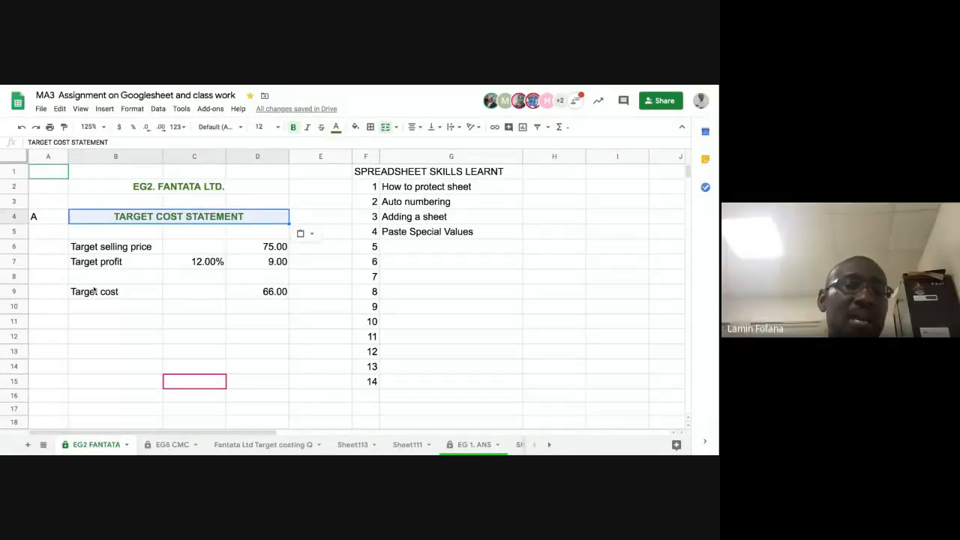
Step: Make the Target cost row (B9:D9) bold with blue text
click(16, 294)
click(94, 322)
click(99, 293)
key(shift+Right)
key(shift+Right)
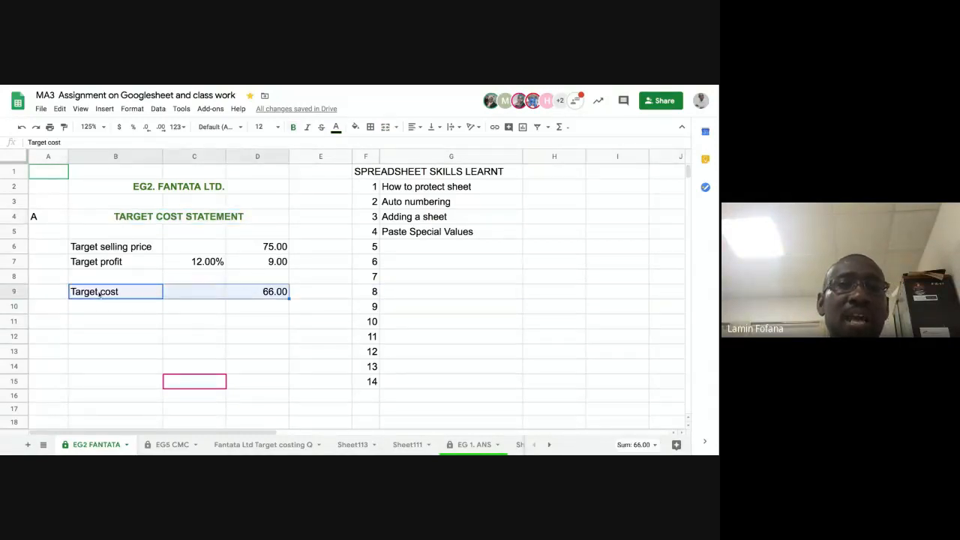
click(294, 127)
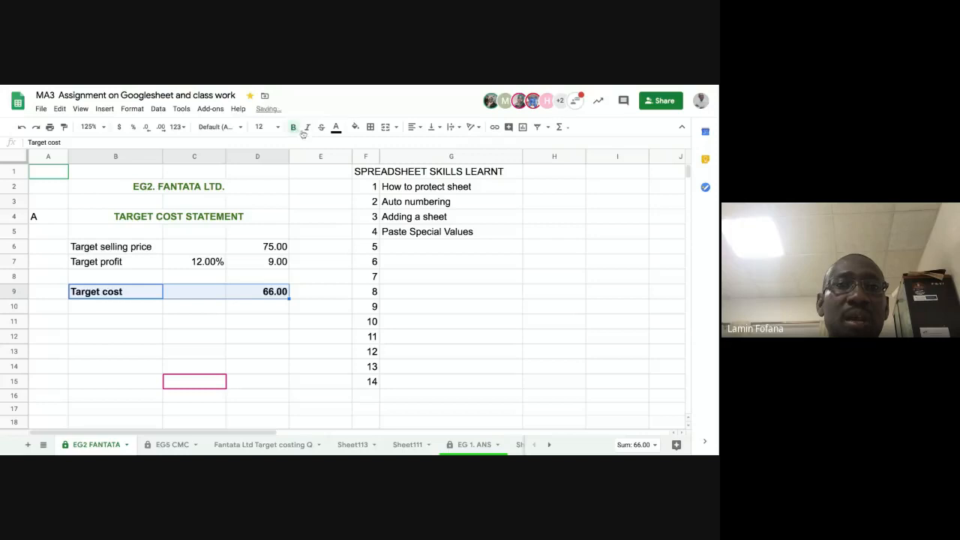
click(336, 127)
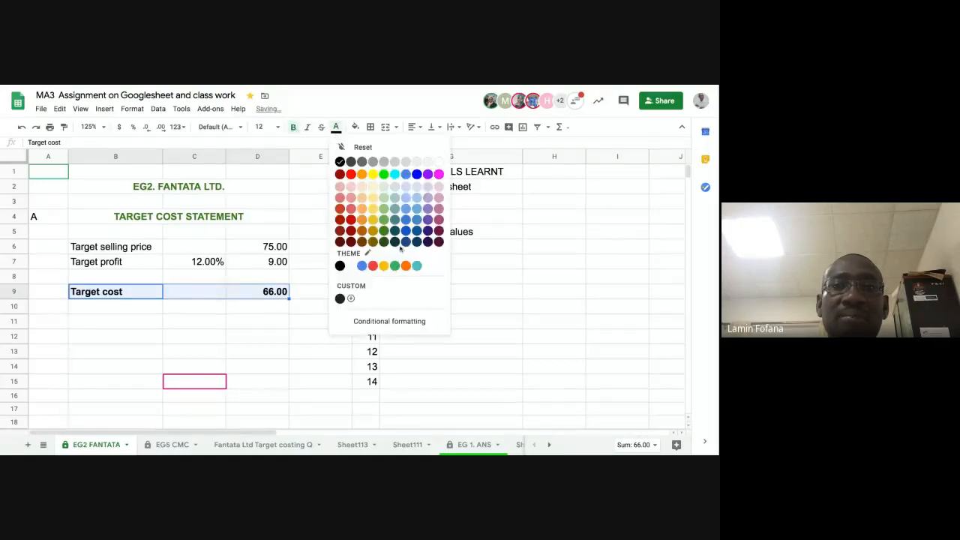
click(416, 175)
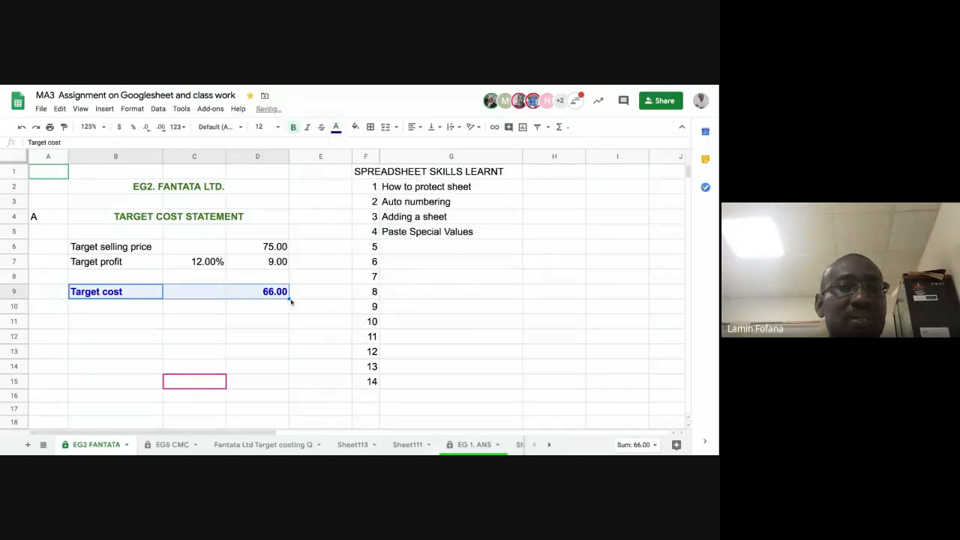
click(257, 321)
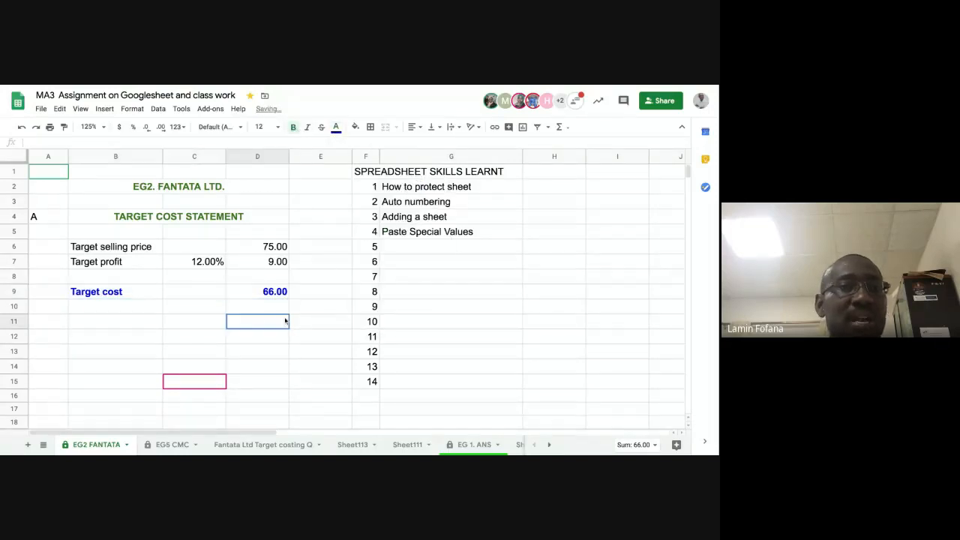
Step: Apply all borders to B6:D9 and set their line style to dashed
click(130, 253)
key(shift+Right)
key(shift+Right)
key(shift+Down)
key(shift+Down)
key(shift+Down)
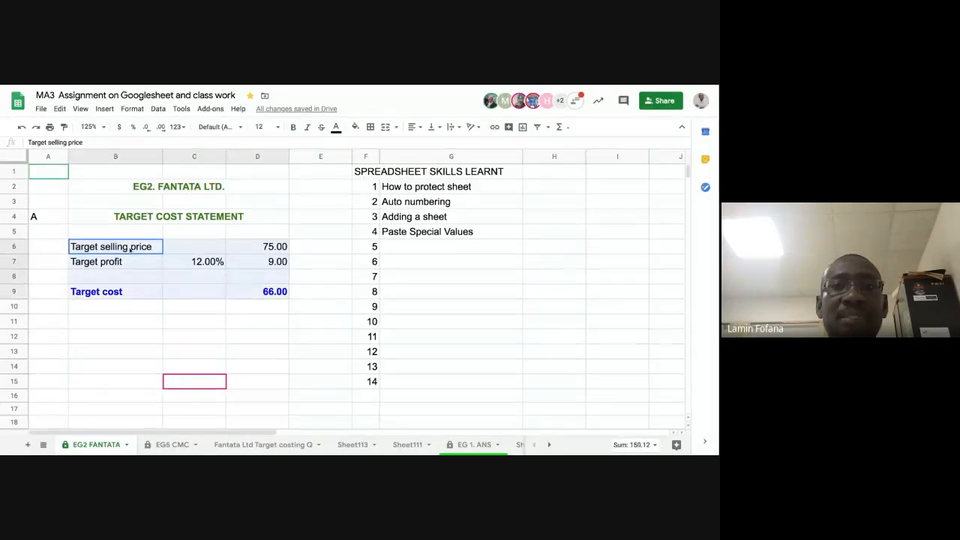
click(371, 127)
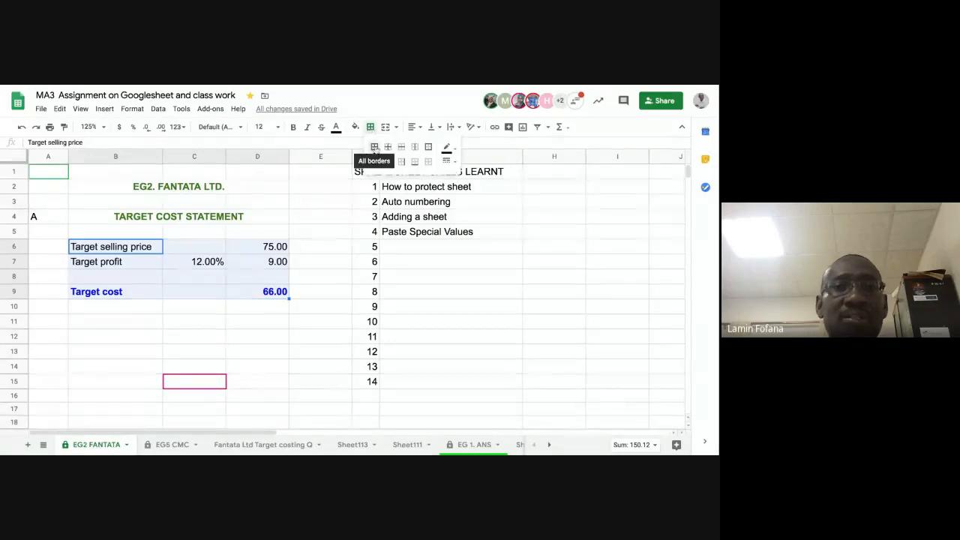
click(374, 148)
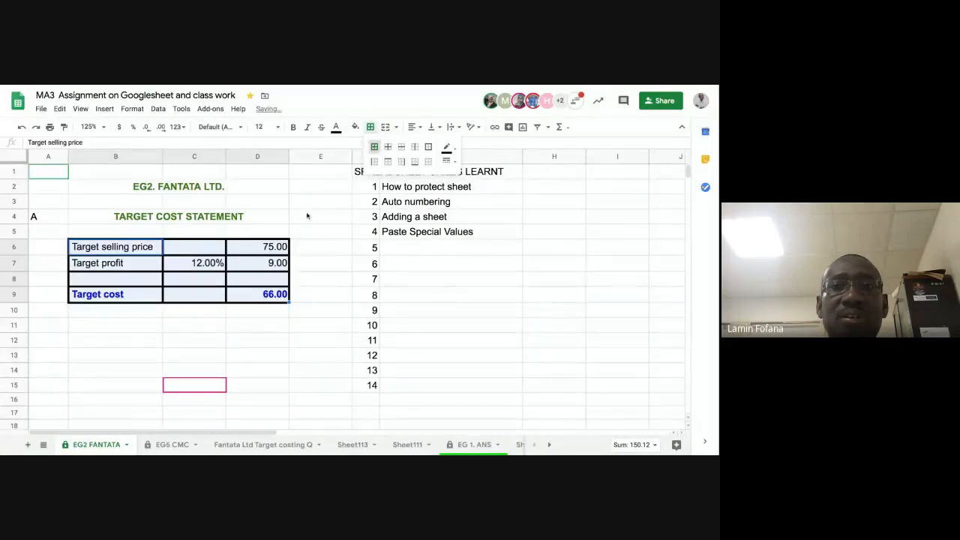
click(447, 161)
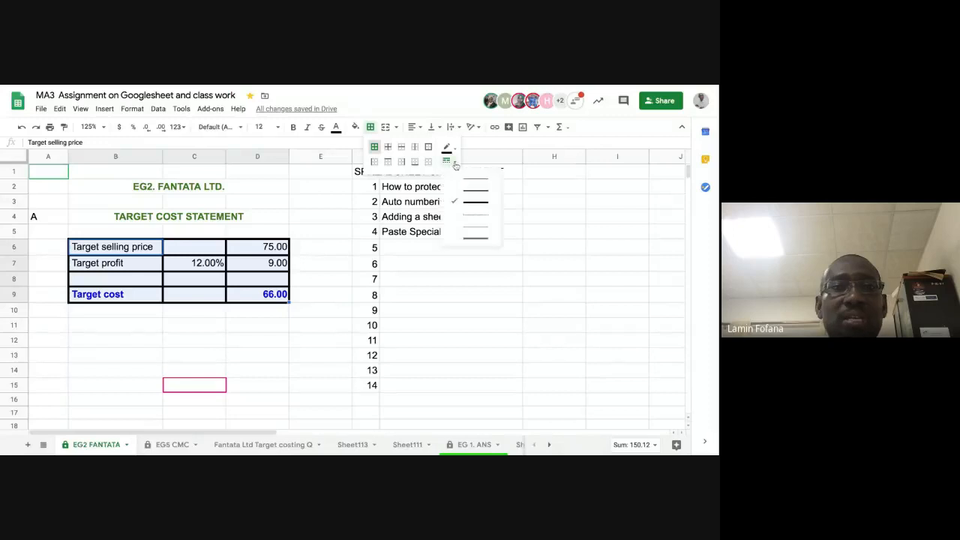
click(467, 217)
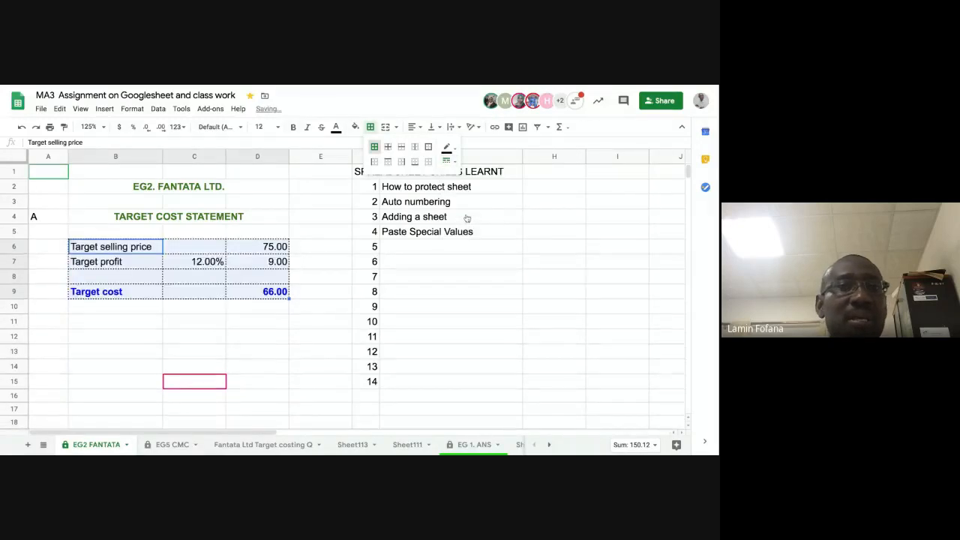
Step: Add an outer border around the whole statement, B2:D9, in the double-line style
click(202, 190)
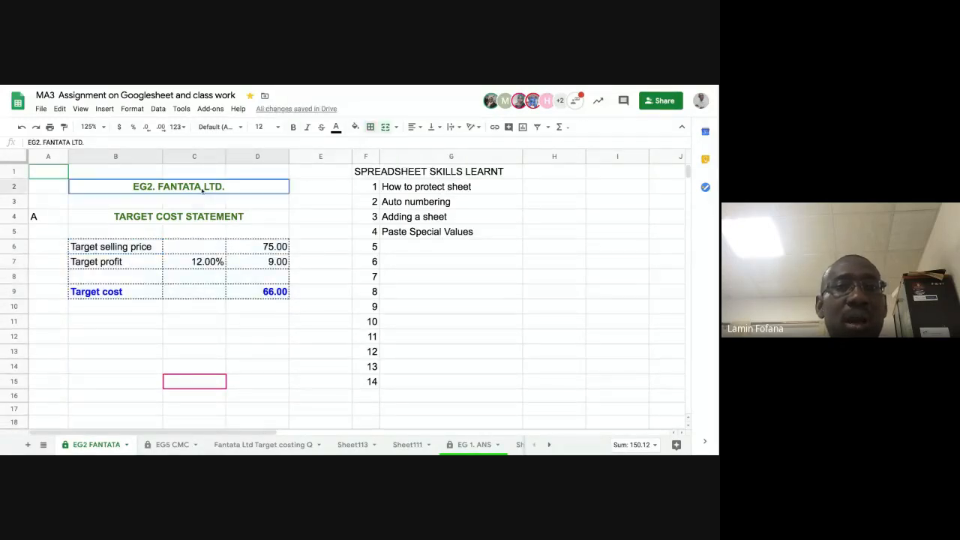
key(shift+Down)
key(shift+Down)
key(shift+Down)
key(shift+Down)
key(shift+Down)
key(shift+Down)
key(shift+Down)
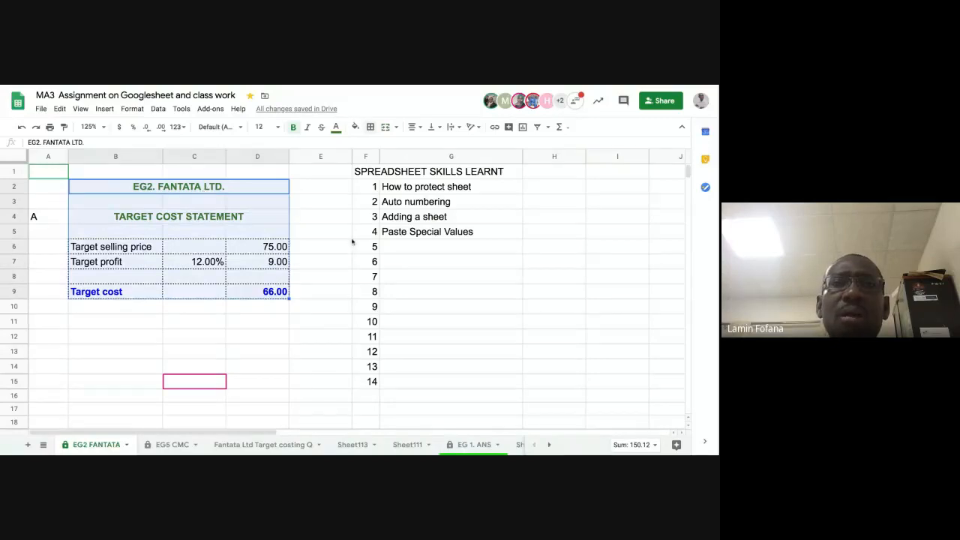
click(370, 127)
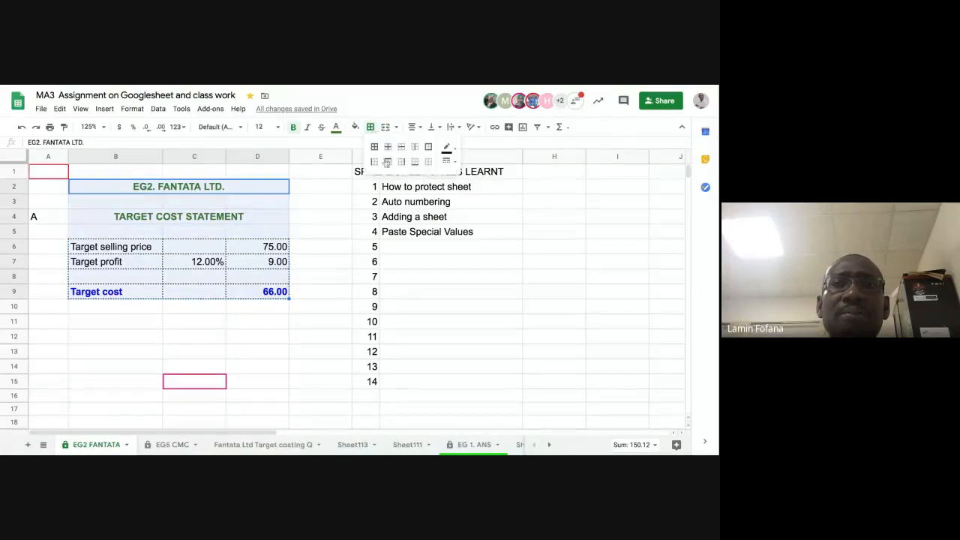
click(428, 147)
click(448, 161)
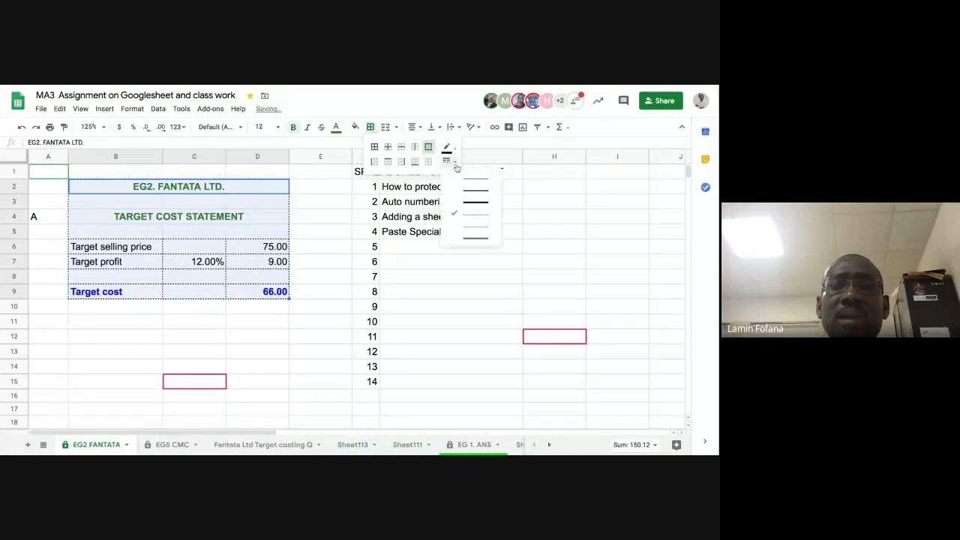
click(466, 235)
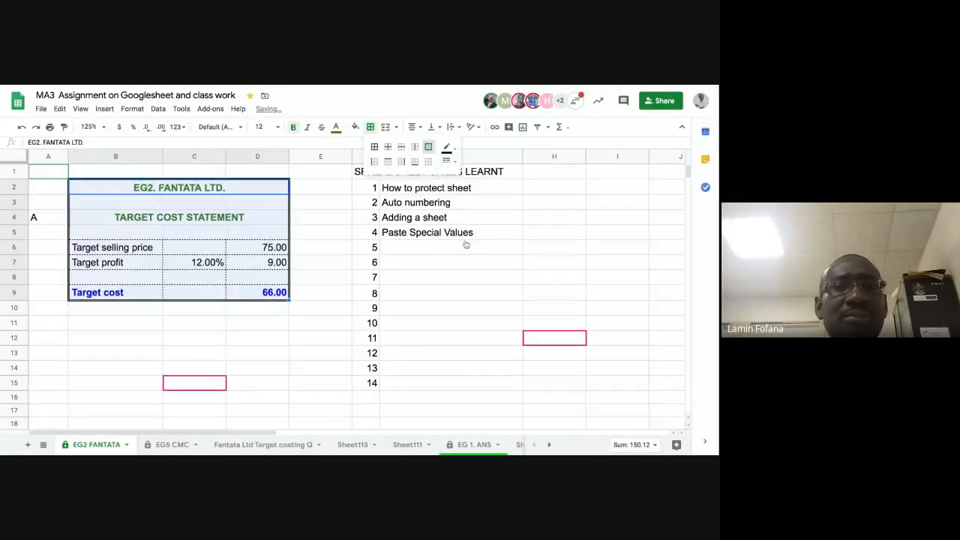
click(345, 294)
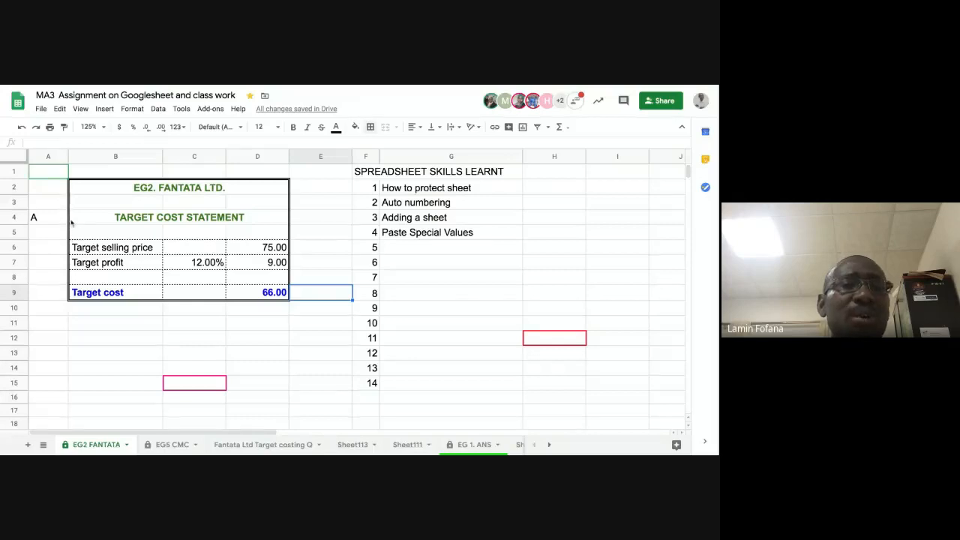
click(103, 337)
click(114, 370)
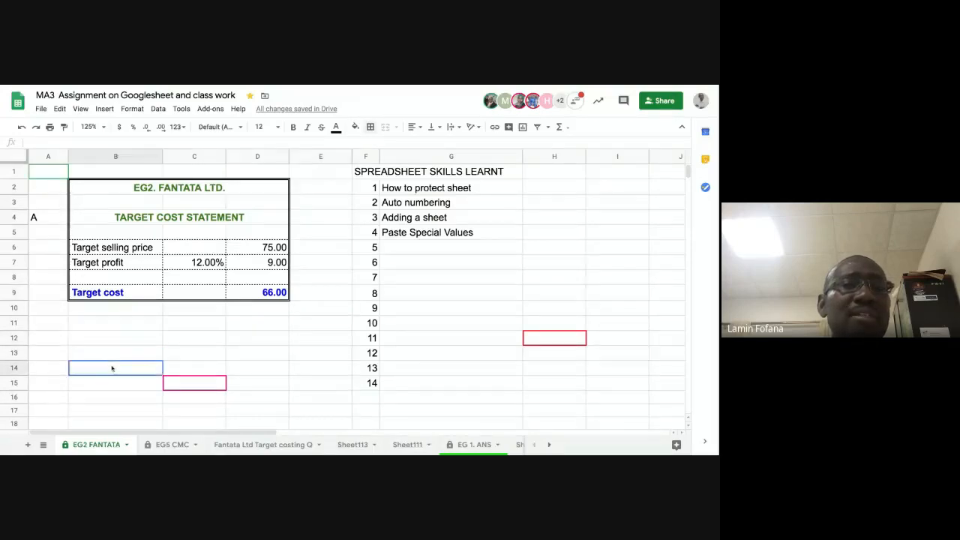
click(121, 324)
click(123, 344)
click(184, 329)
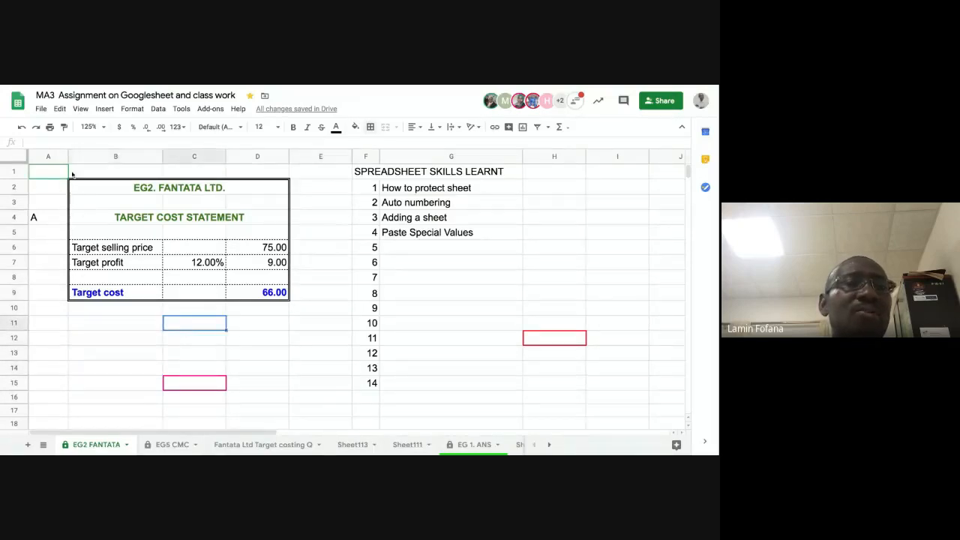
Step: Hide the gridlines of the EG2 FANTATA sheet and show them again
click(80, 109)
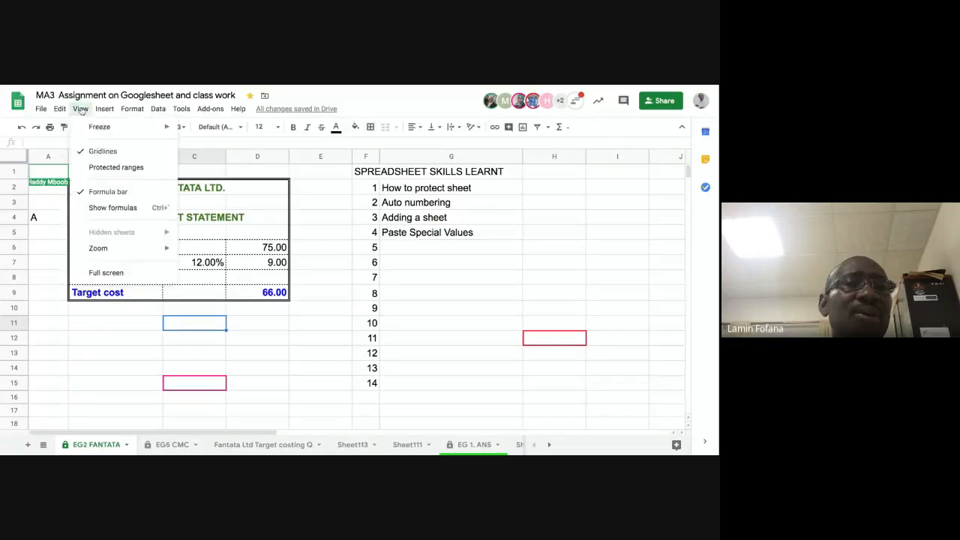
click(94, 153)
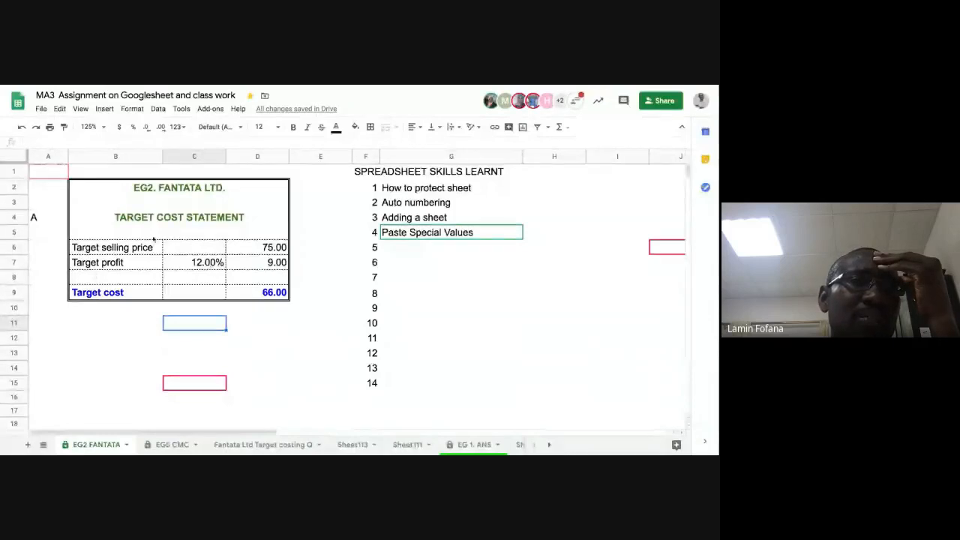
click(79, 109)
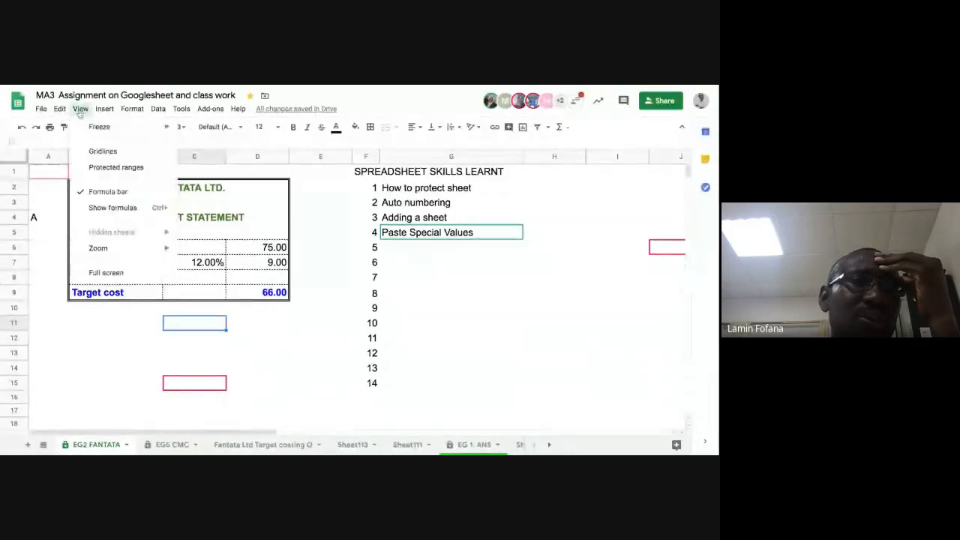
click(102, 150)
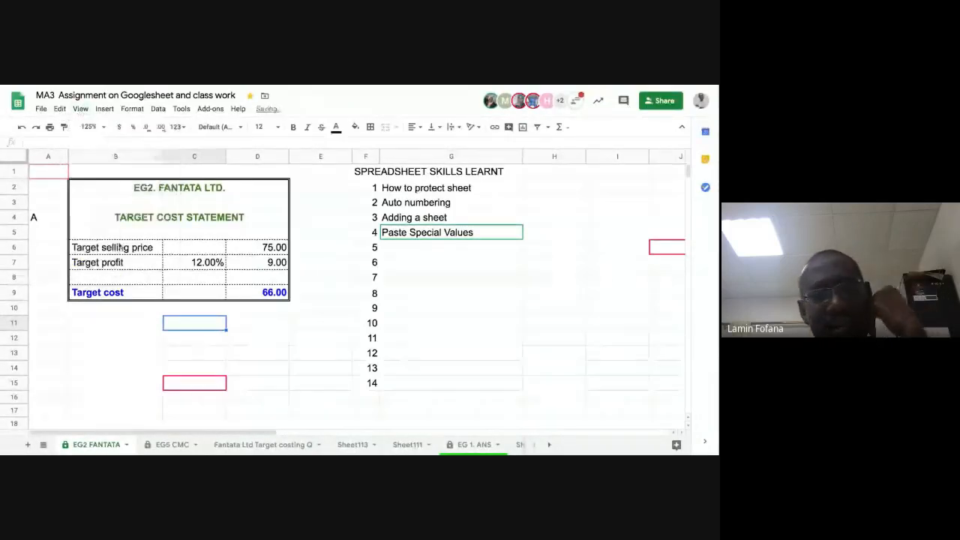